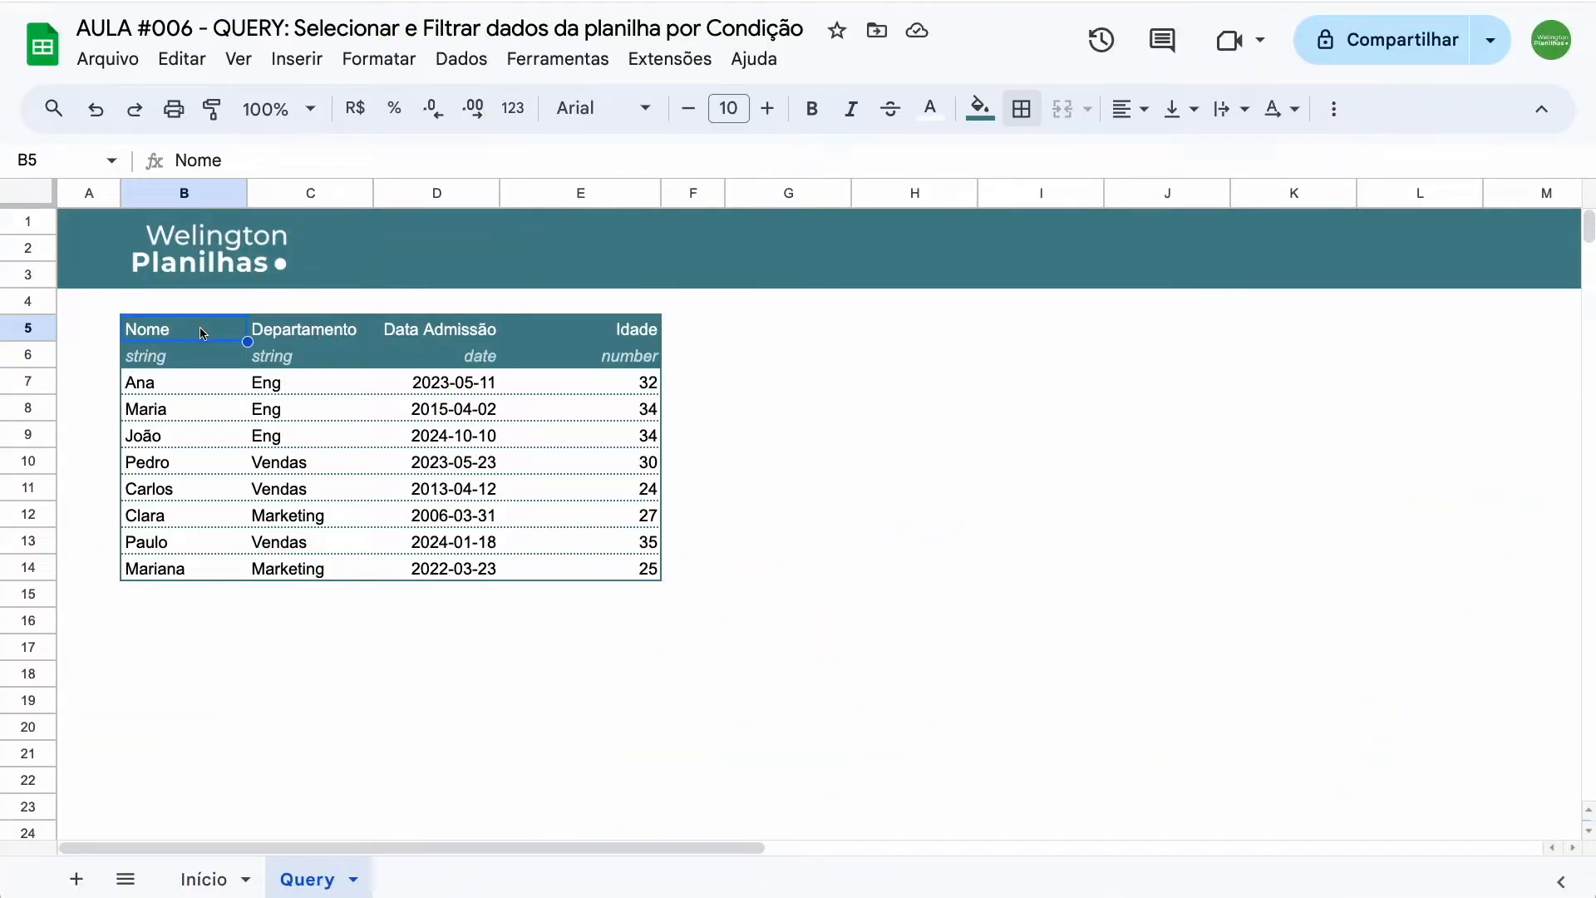
click(315, 336)
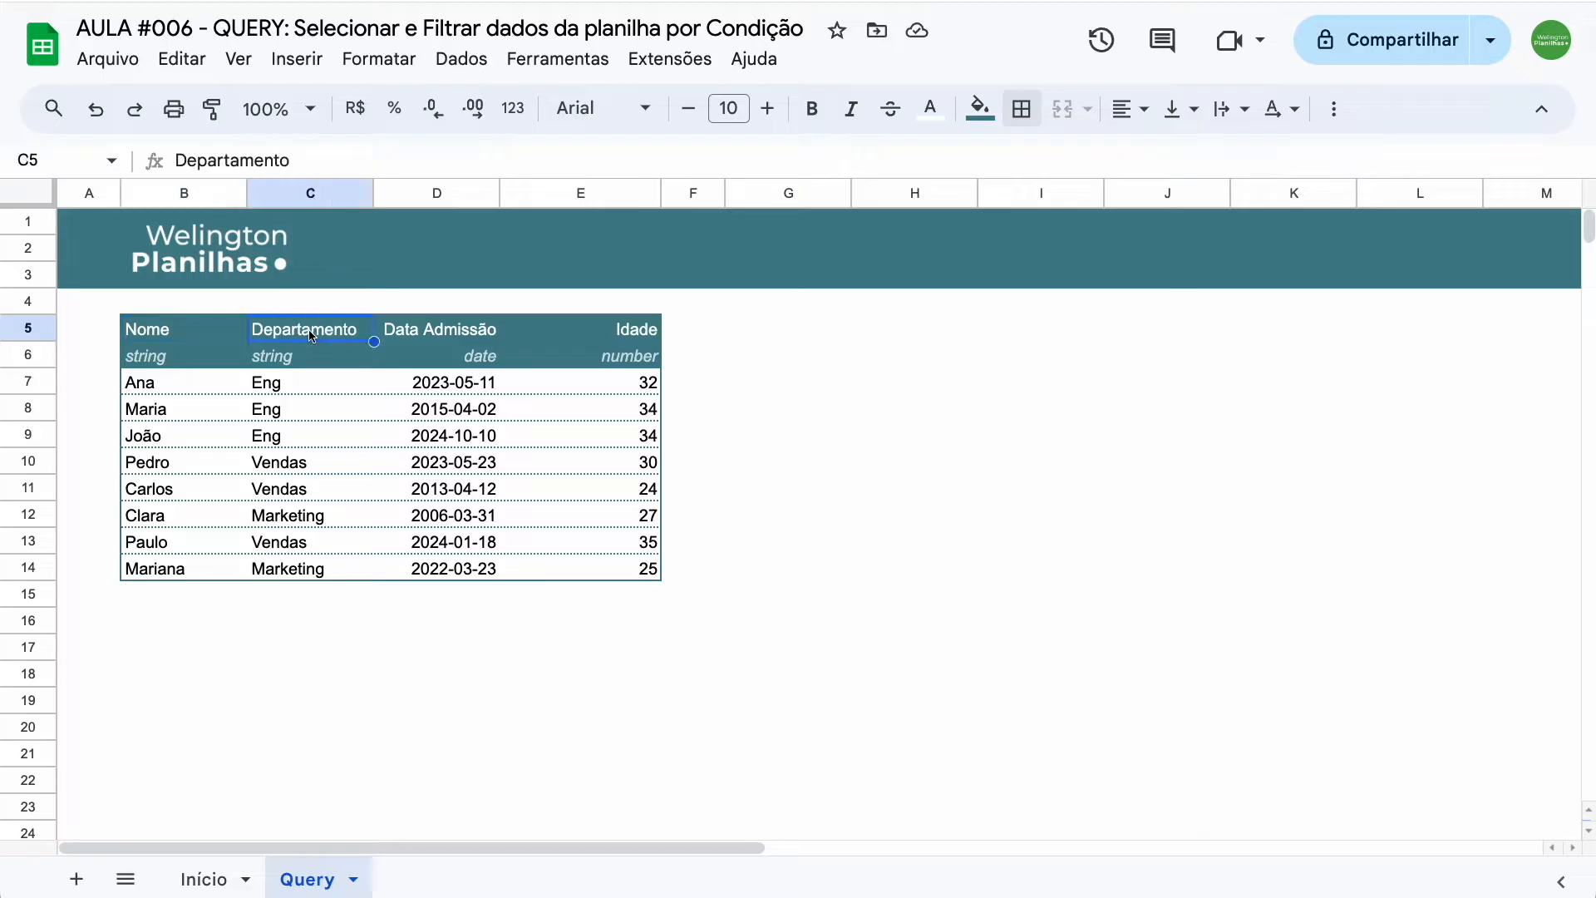
click(445, 336)
click(584, 335)
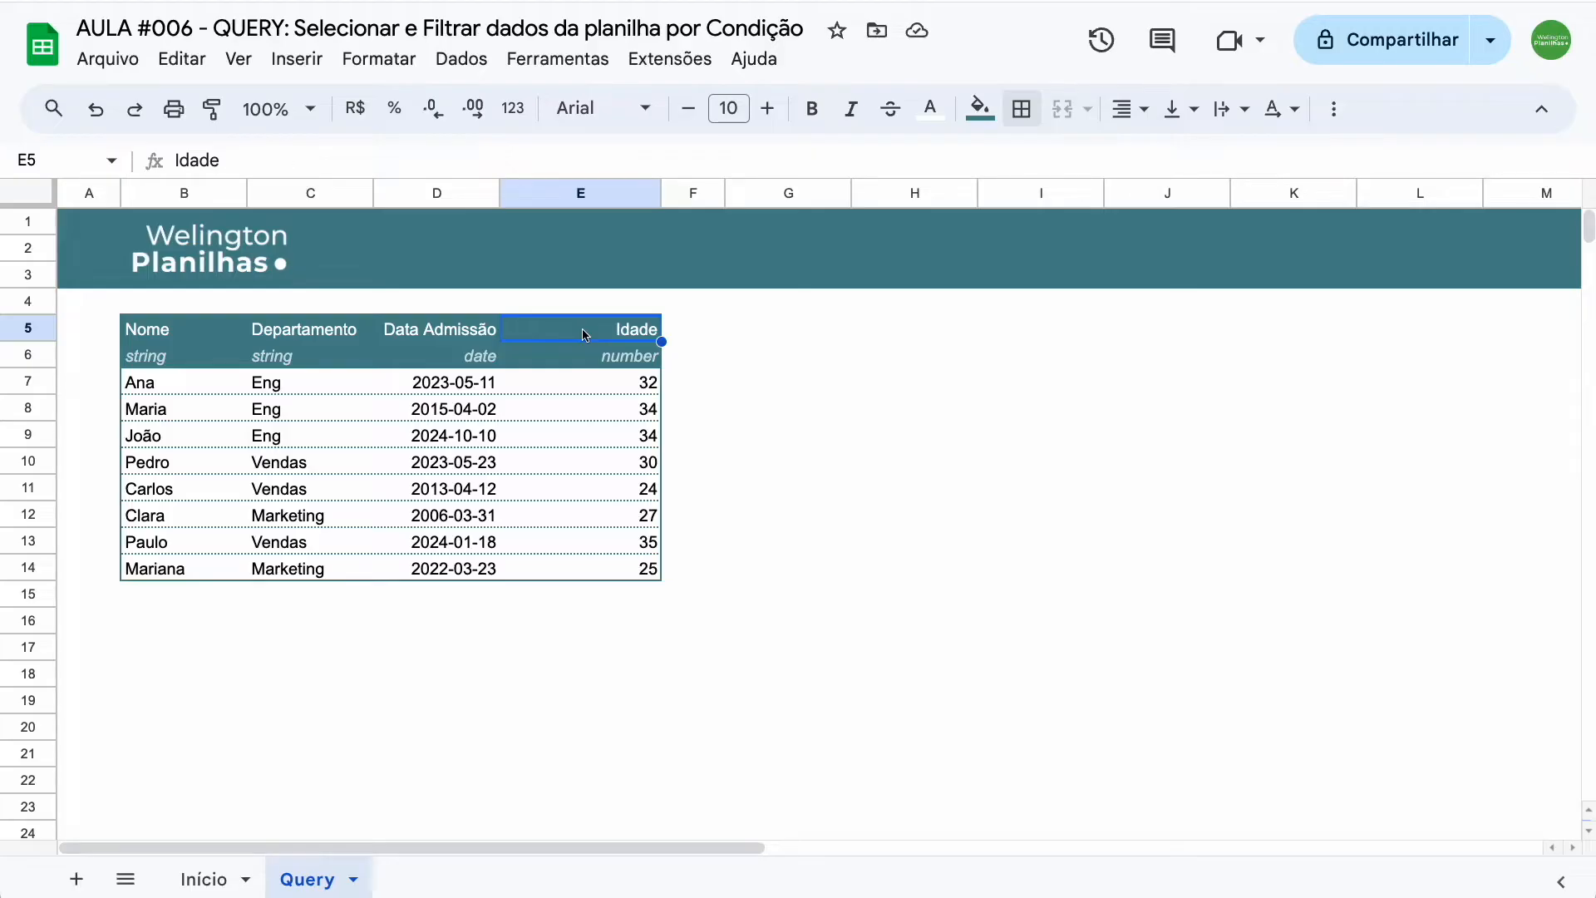
Start a QUERY formula in cell G6
click(764, 358)
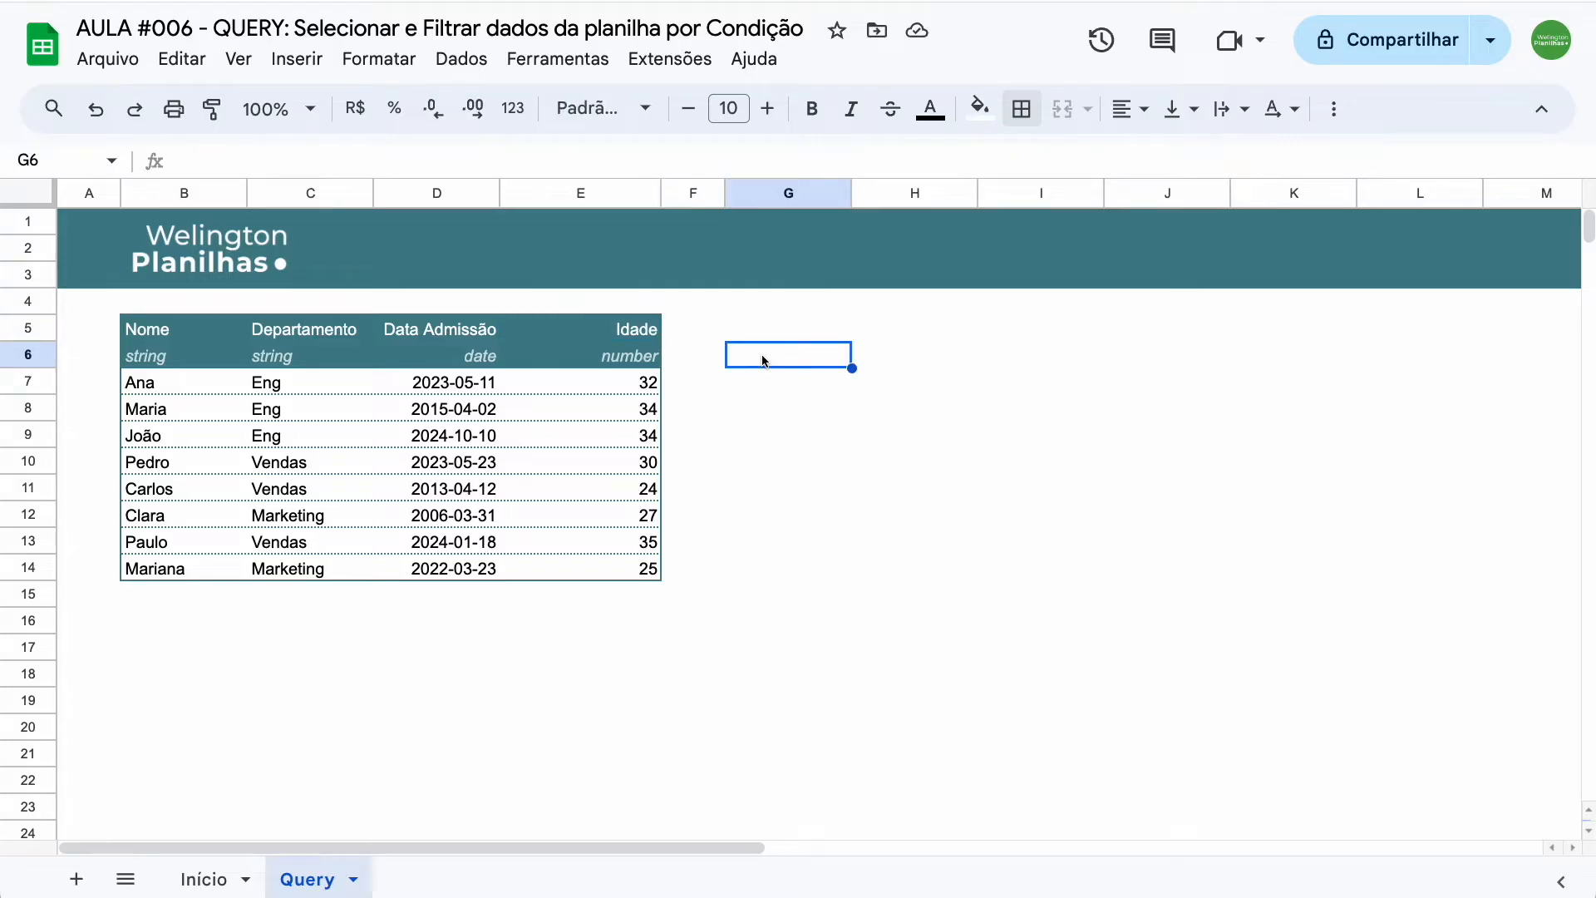
text(=)
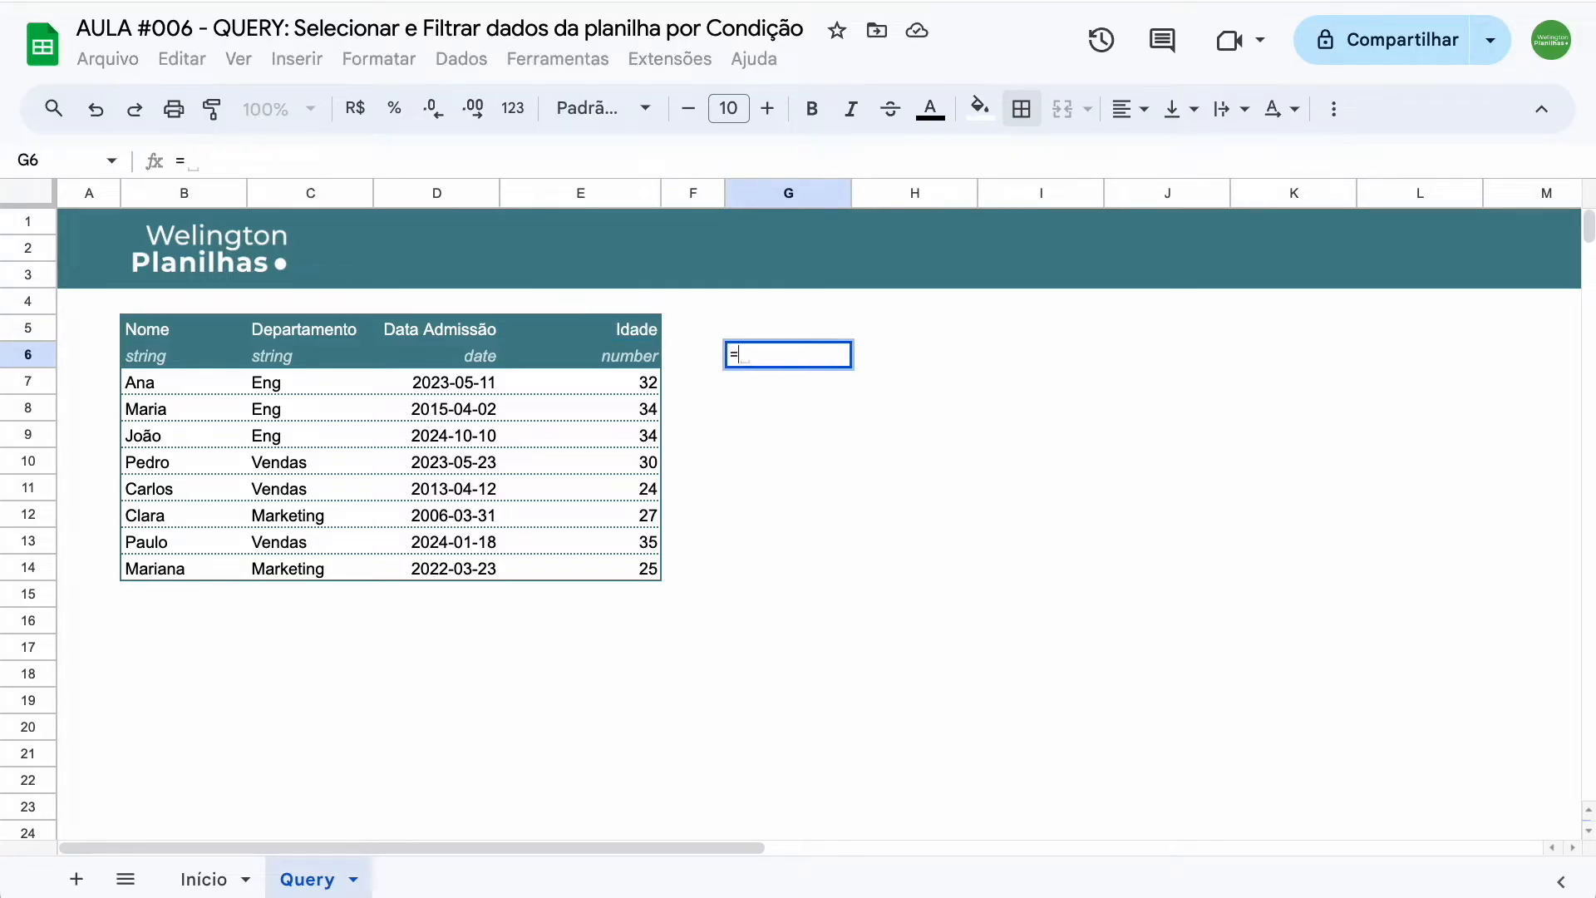
text(que)
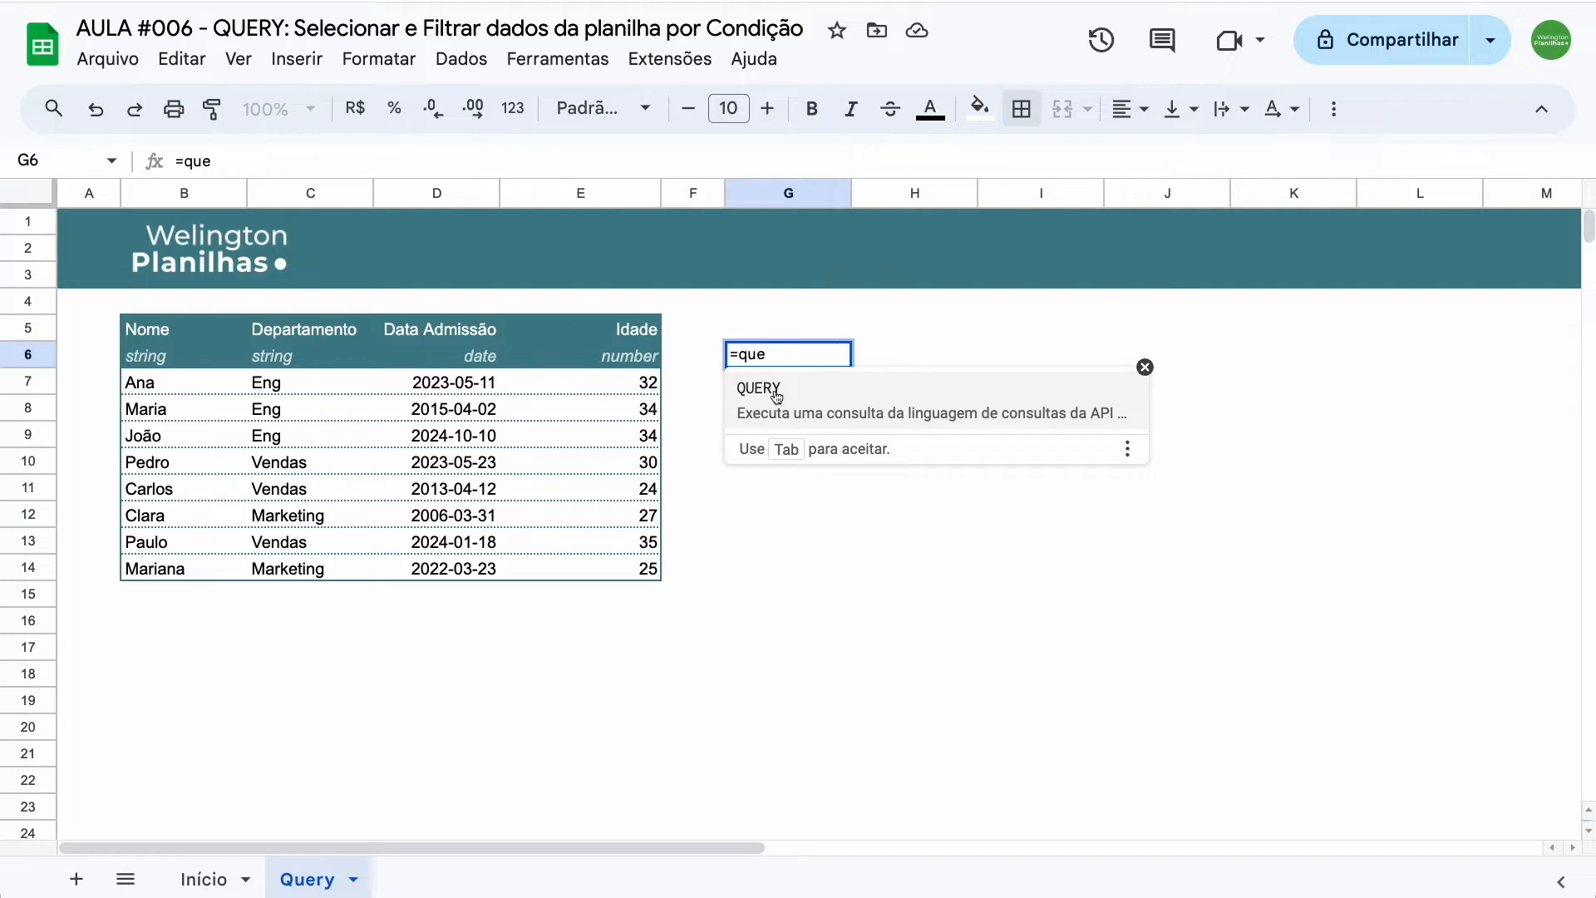
click(811, 397)
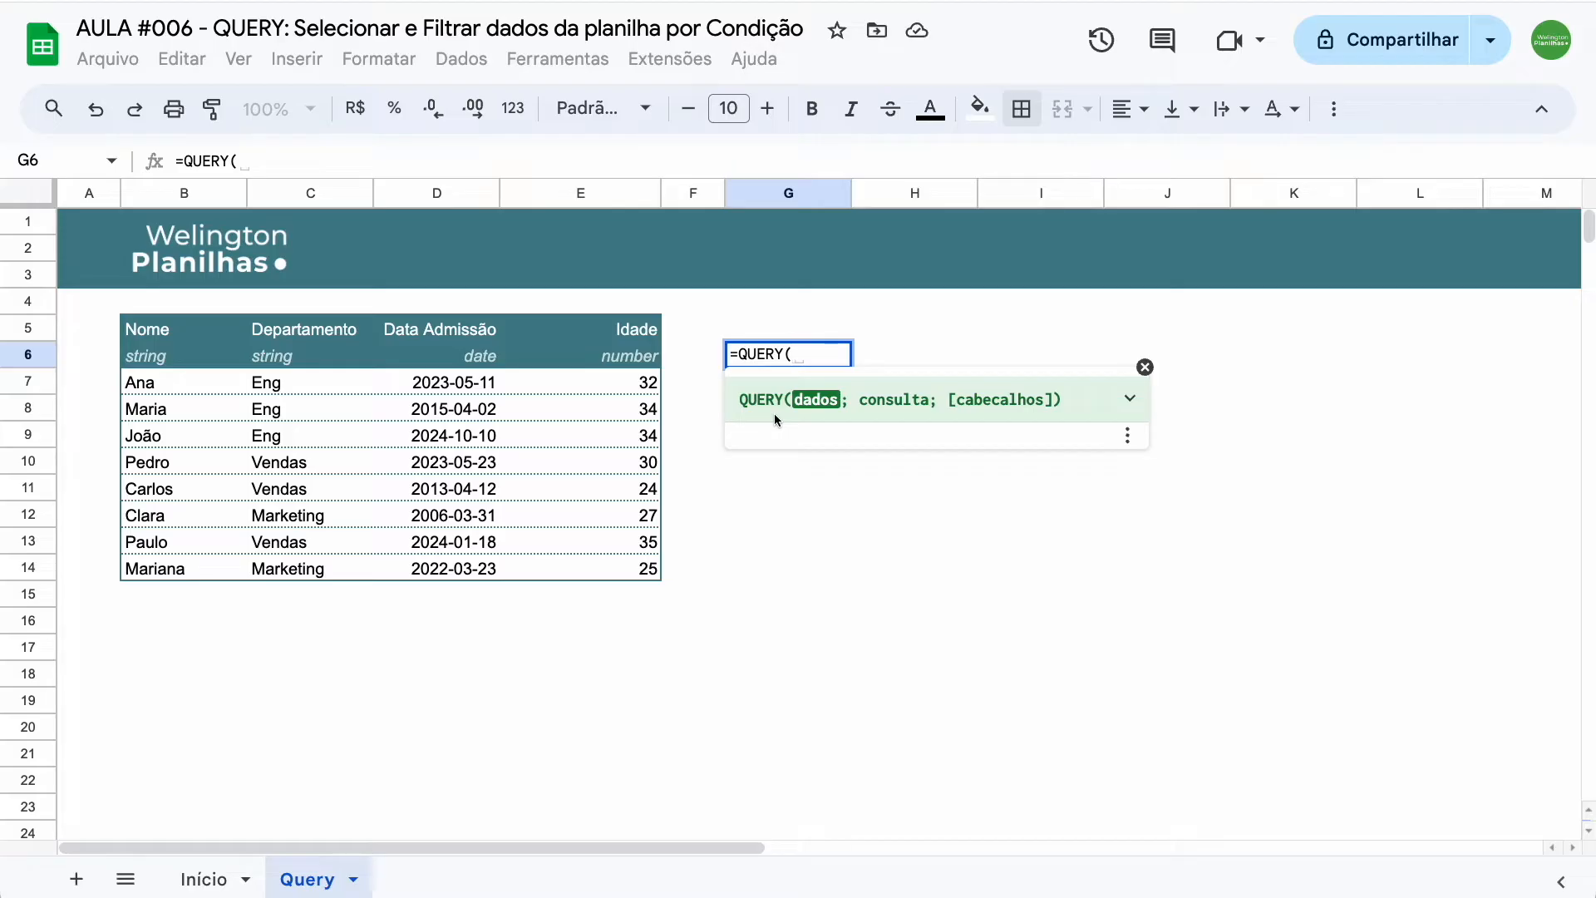
text(;)
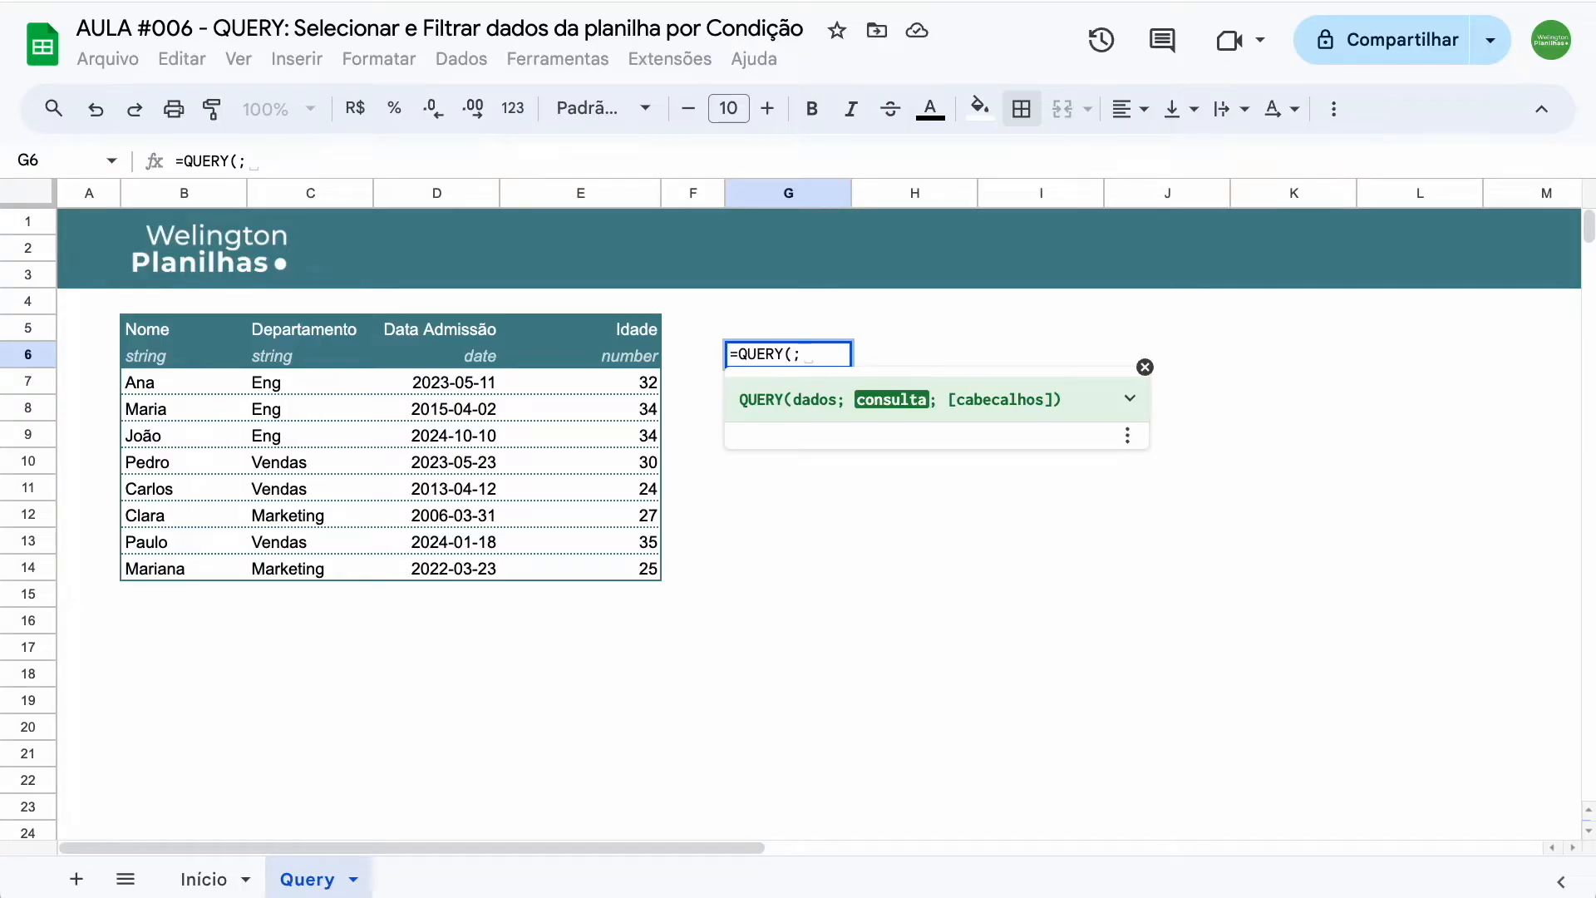
text(;)
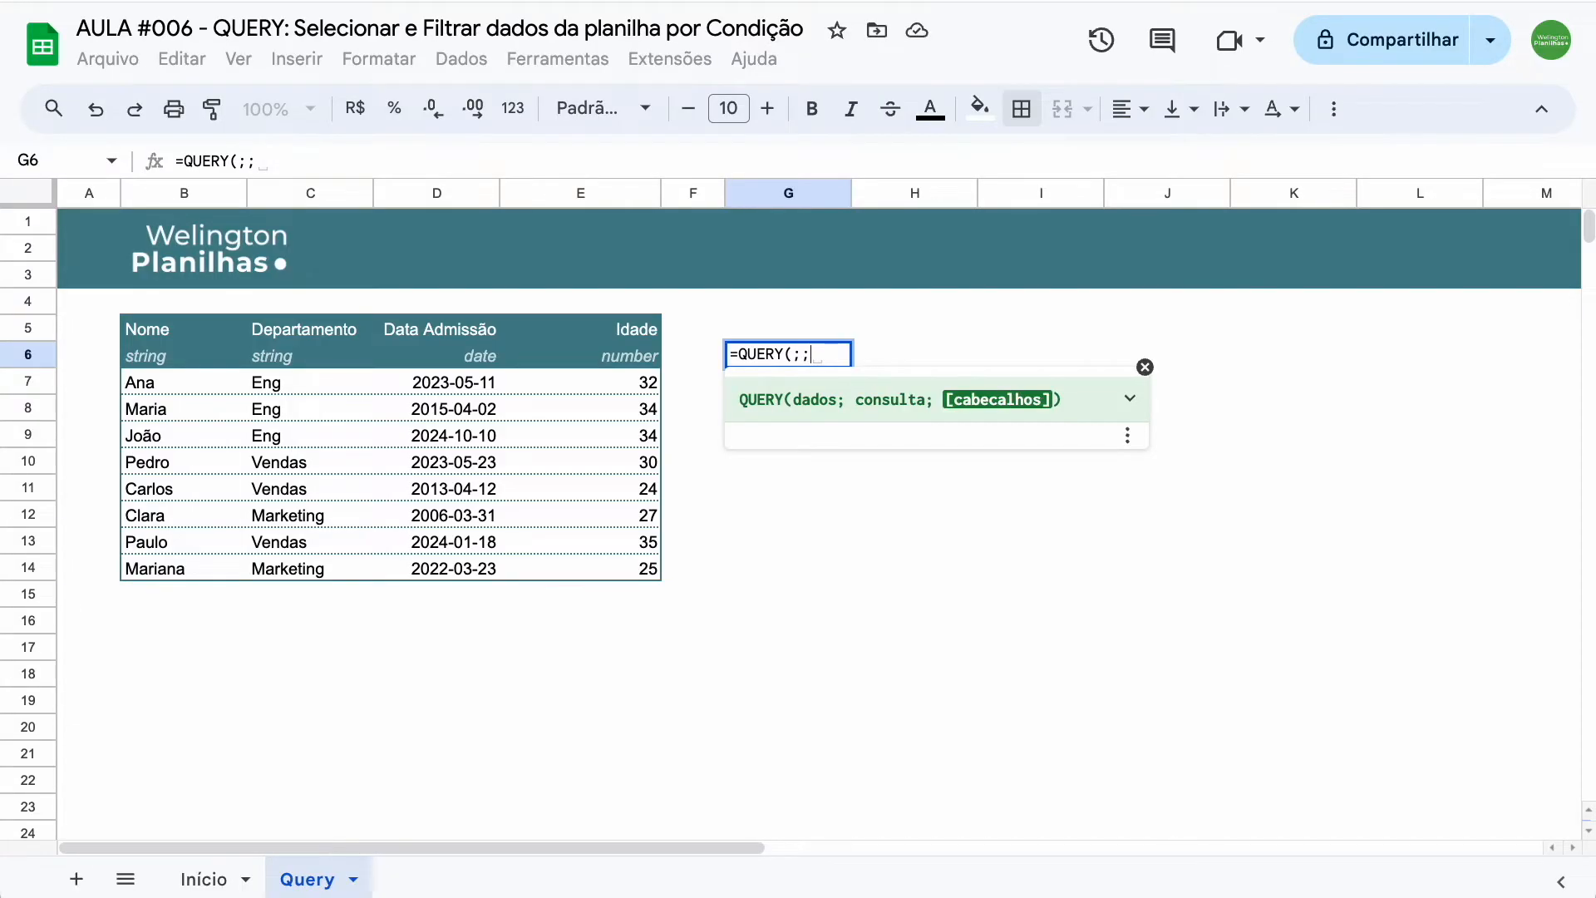
key(BackSpace)
key(BackSpace)
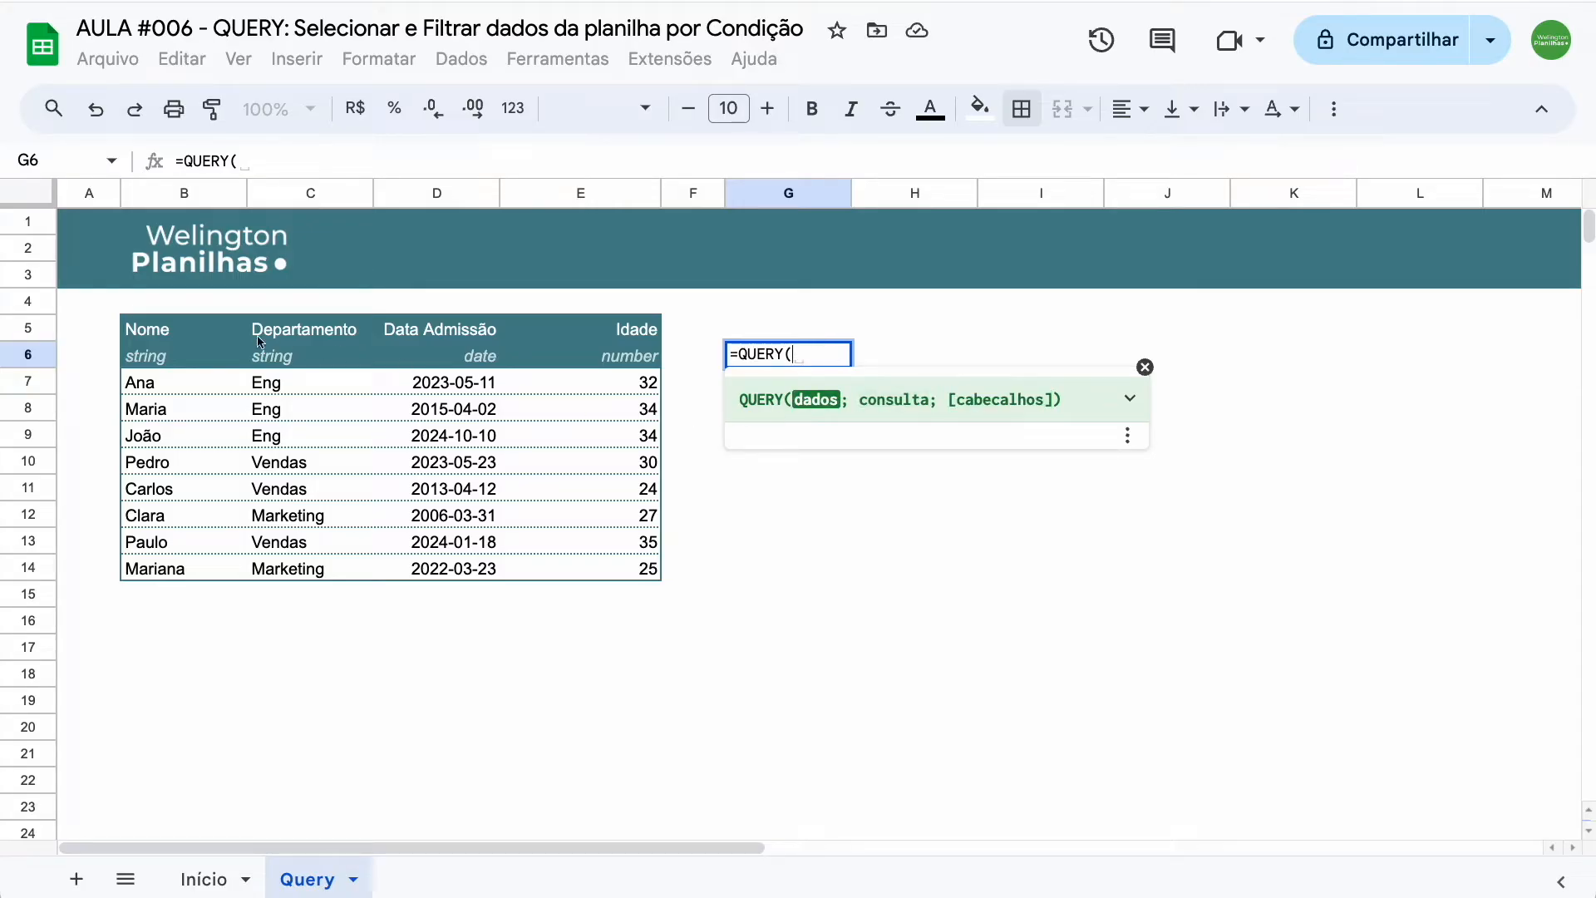
Complete the QUERY formula in G6 with data range B5:E14 and the query "SELECT *"
drag(146, 331, 602, 570)
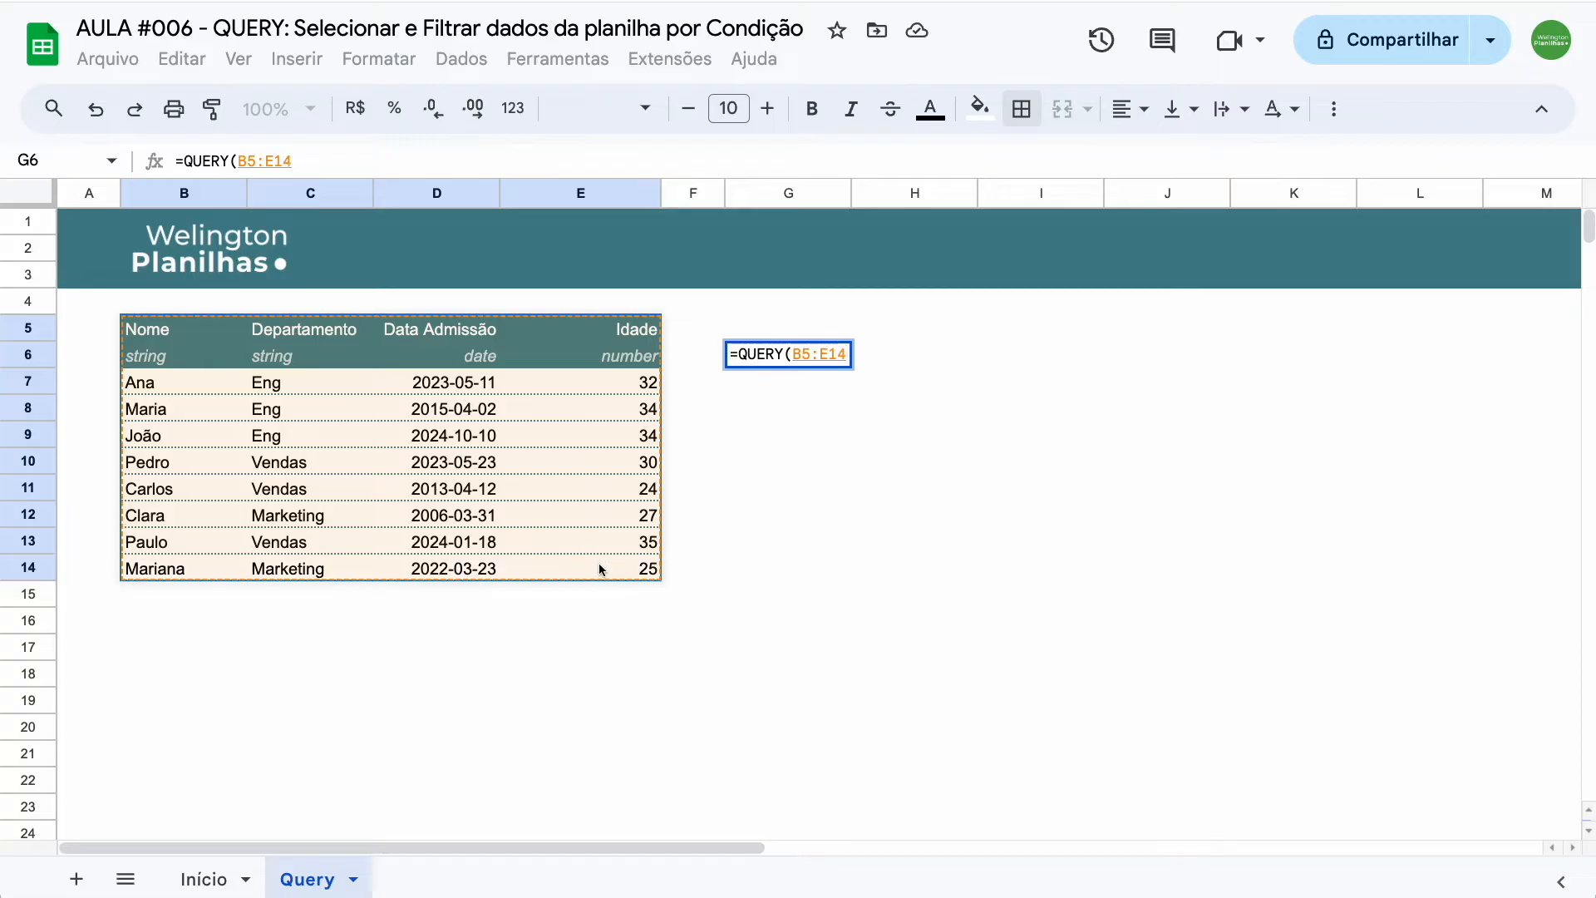
text(;)
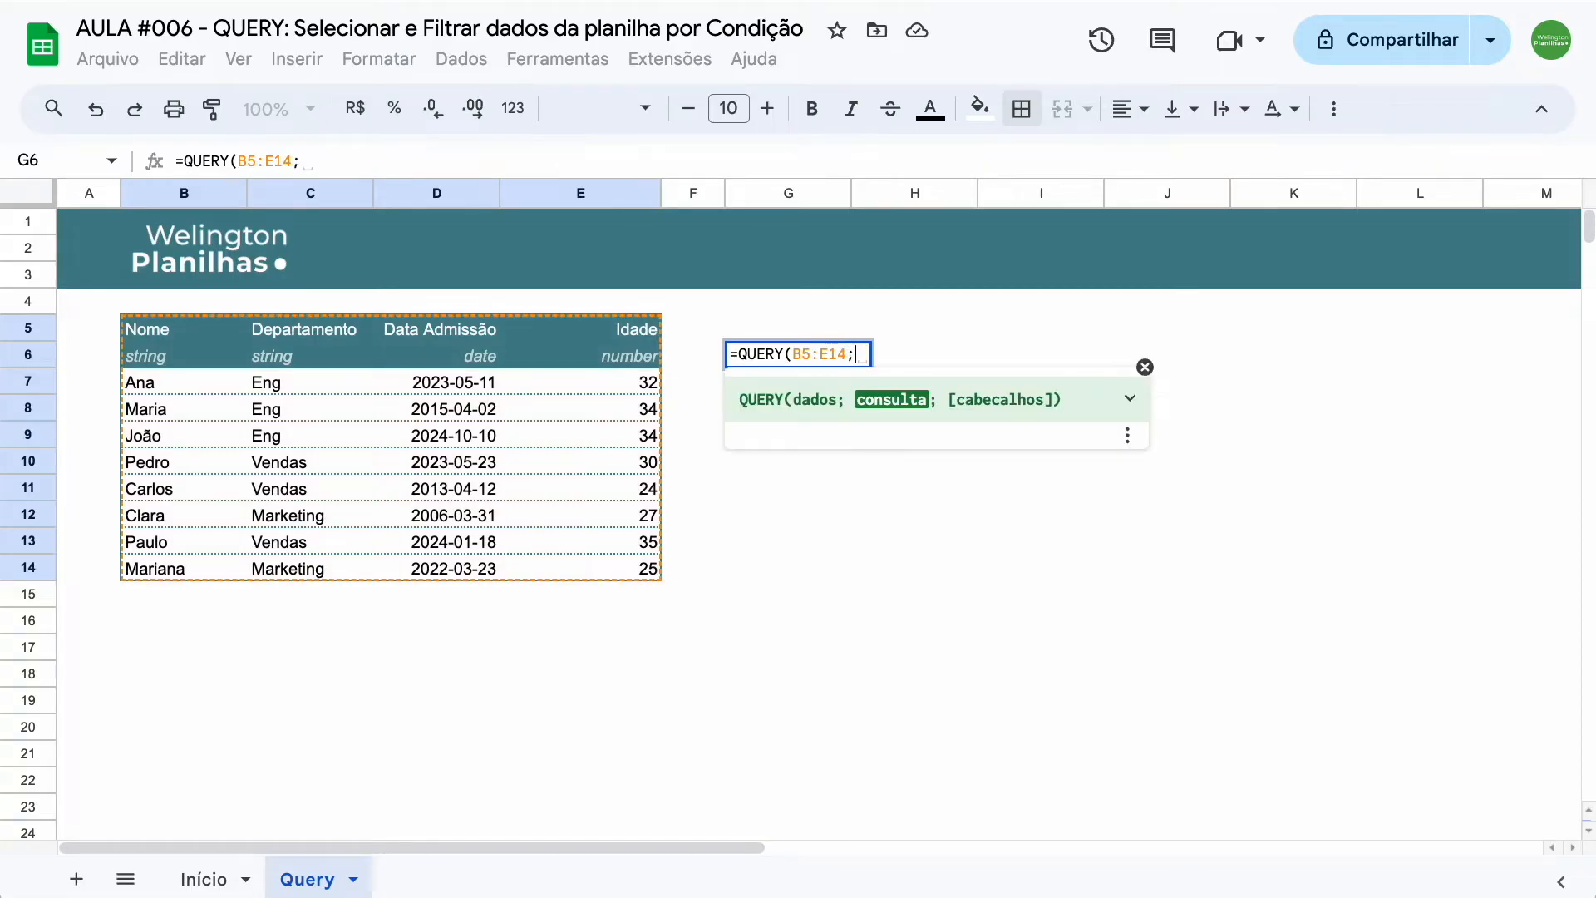
text("")
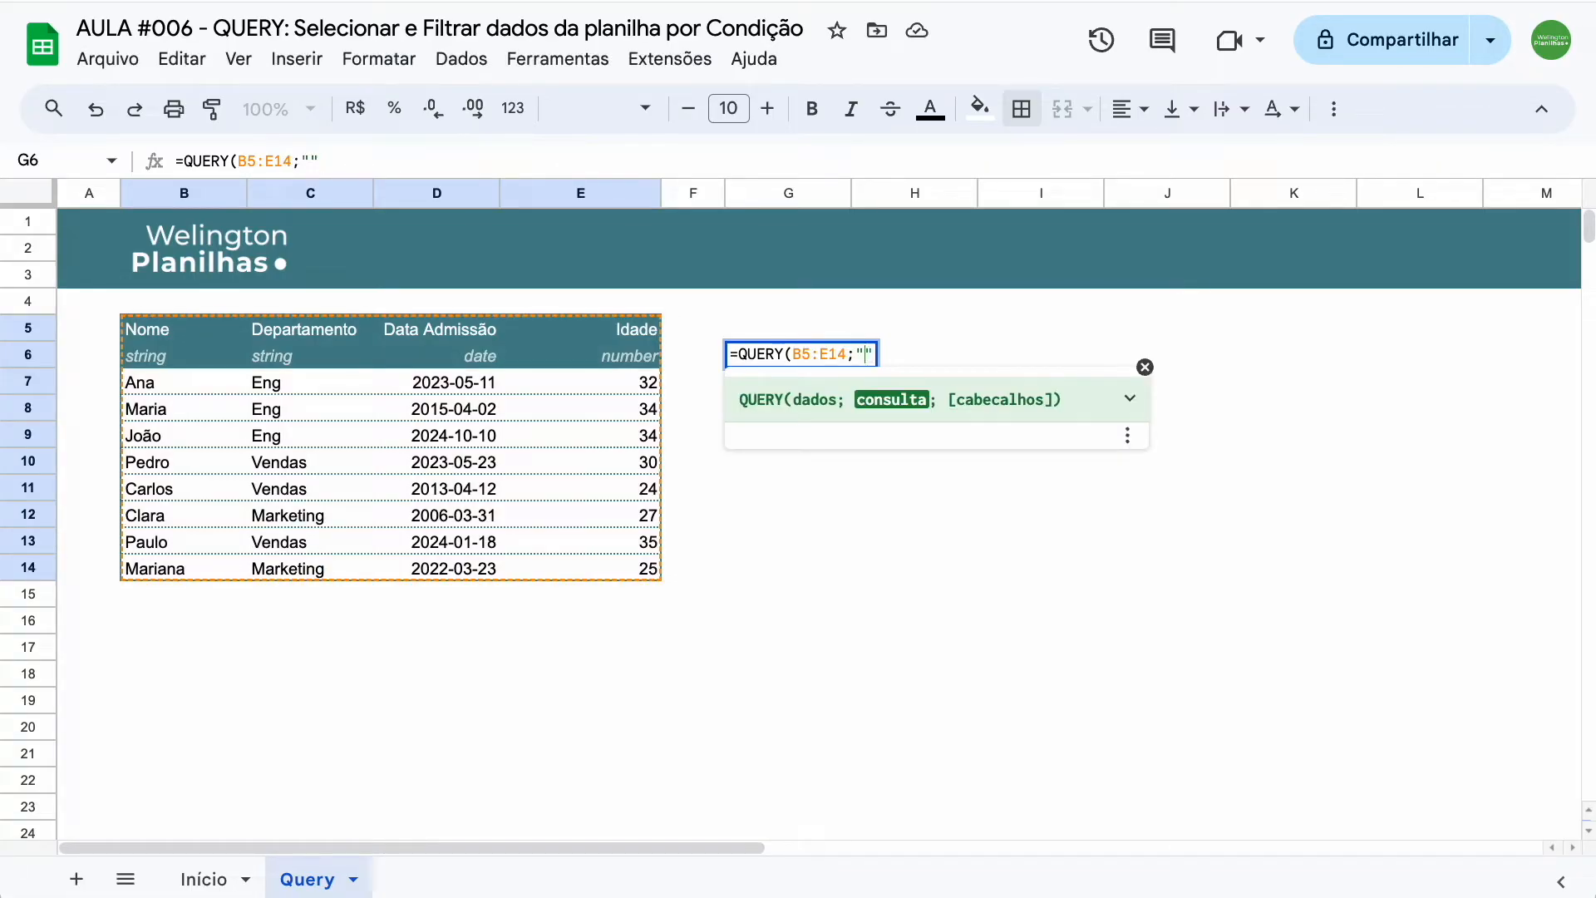
text(SELECT *)
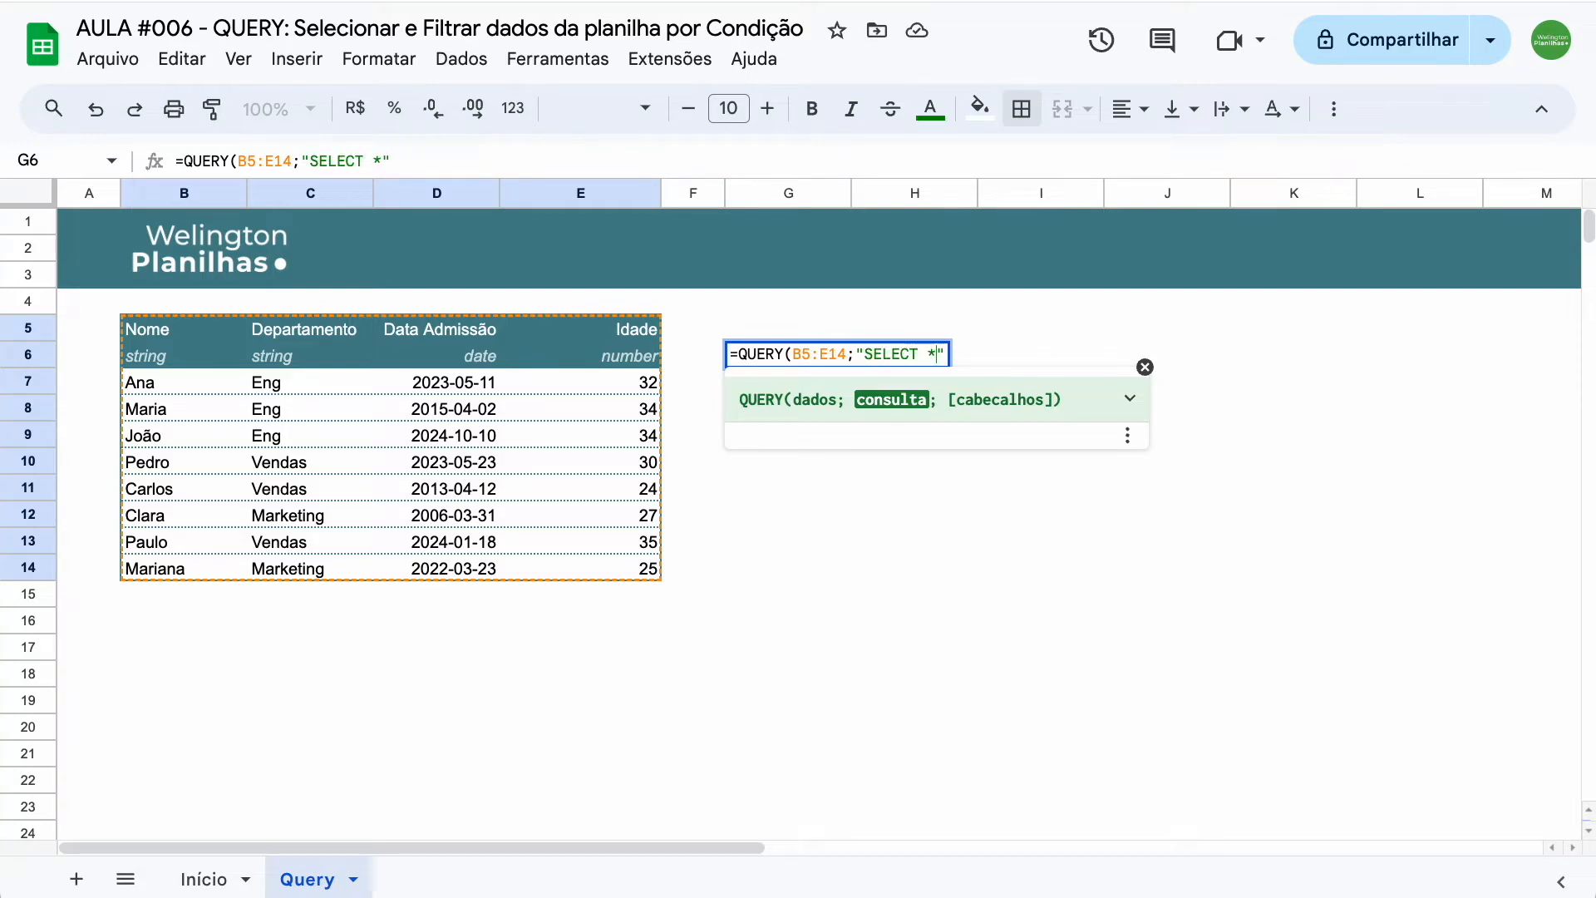
text())
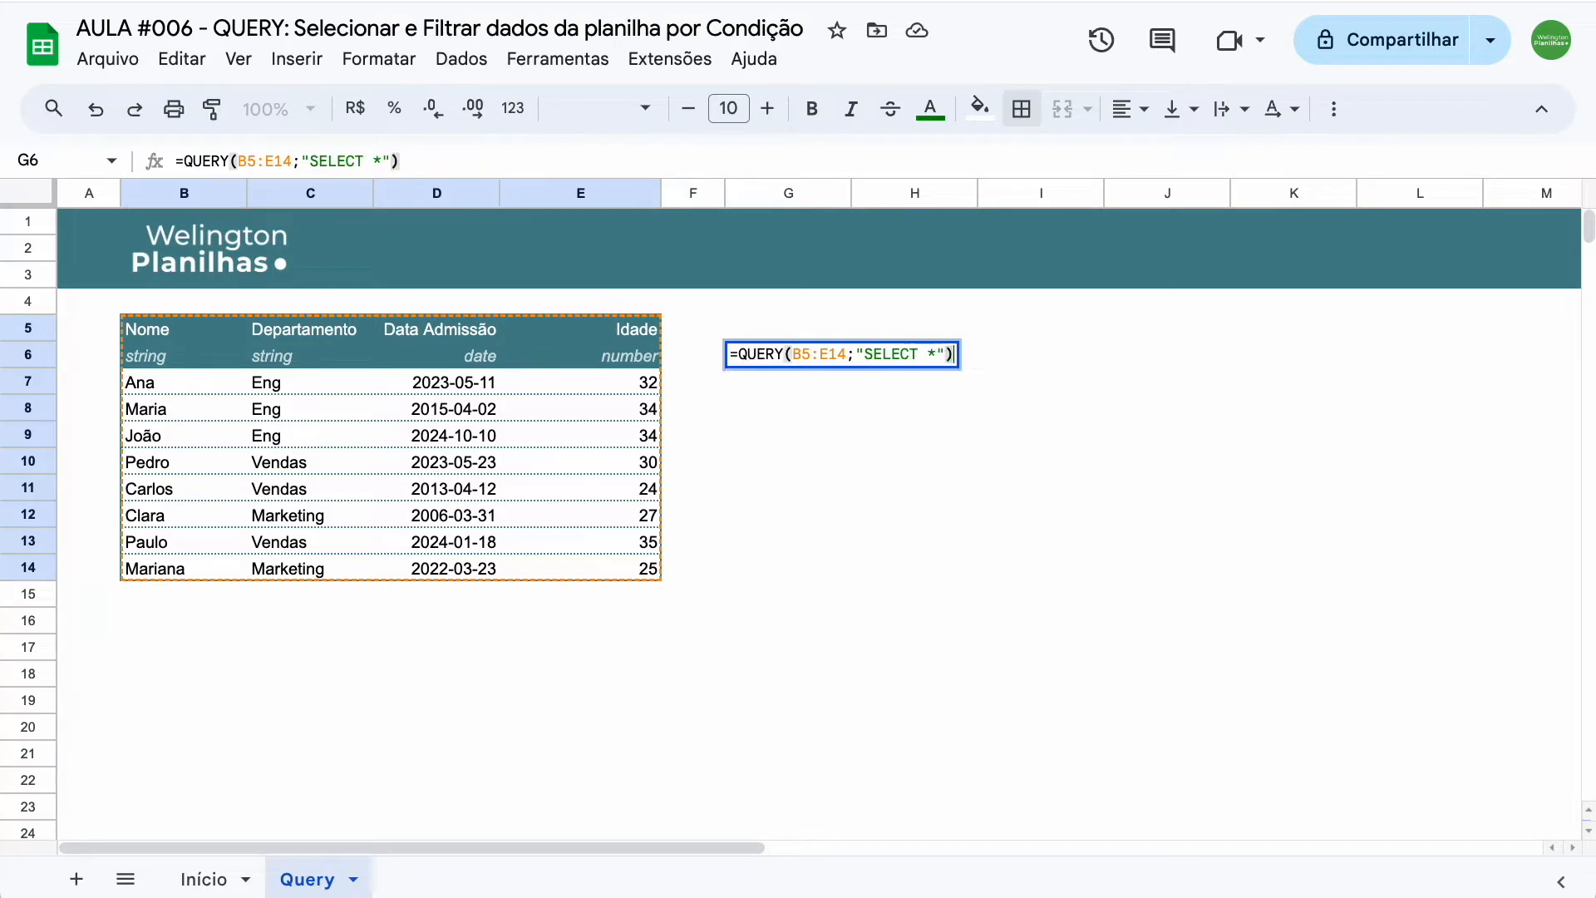
key(Return)
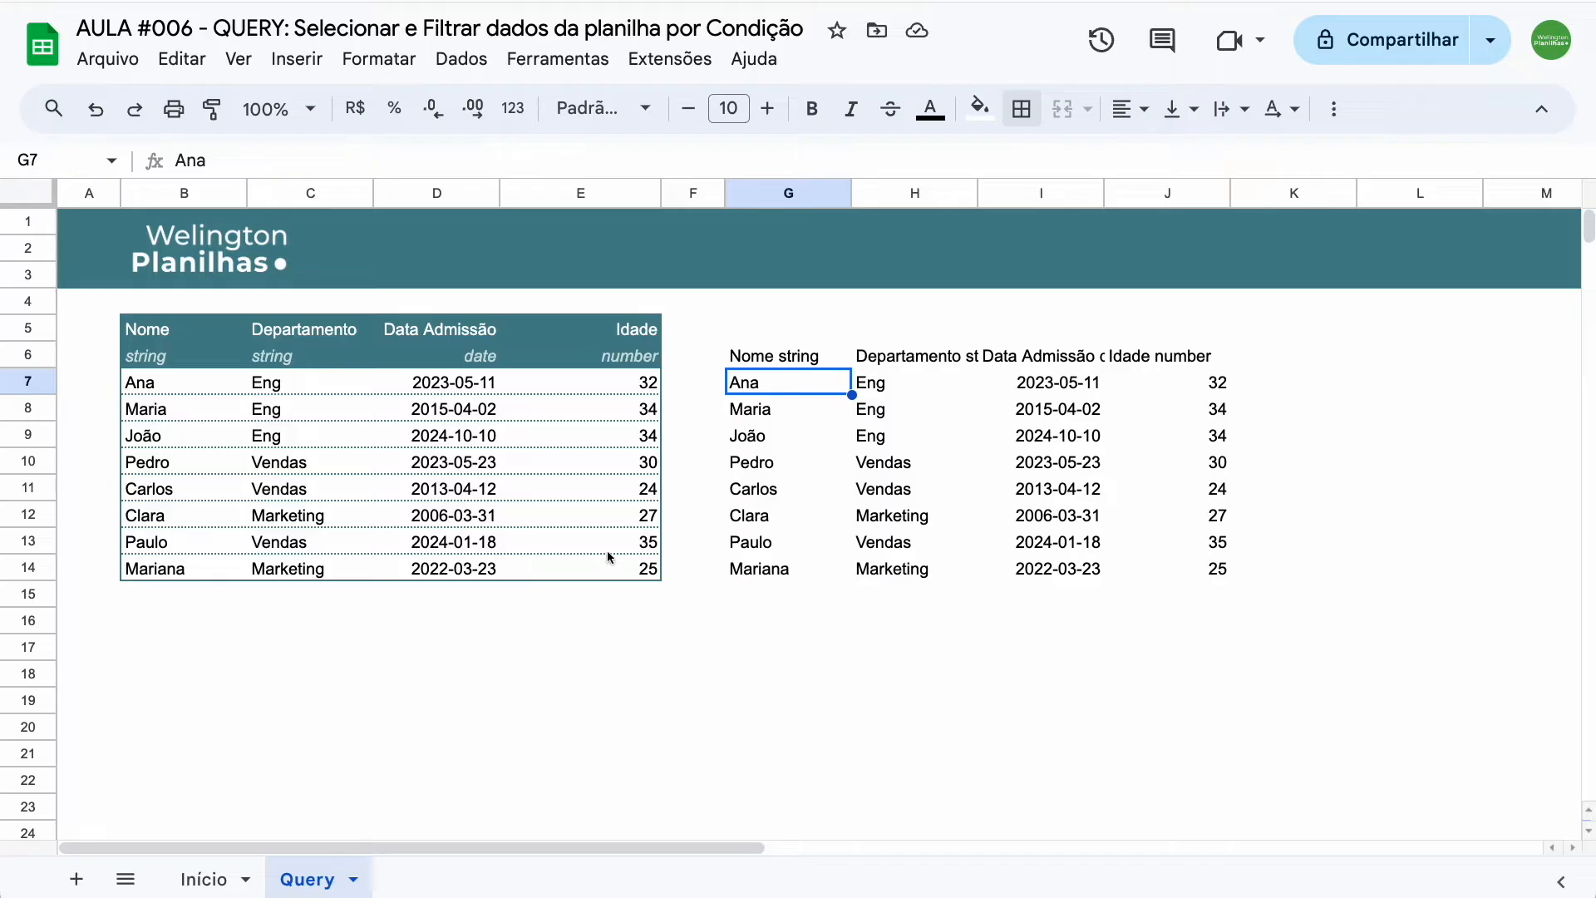
Change the query in G6 to "SELECT B, C" so it returns only the name and department columns
click(779, 362)
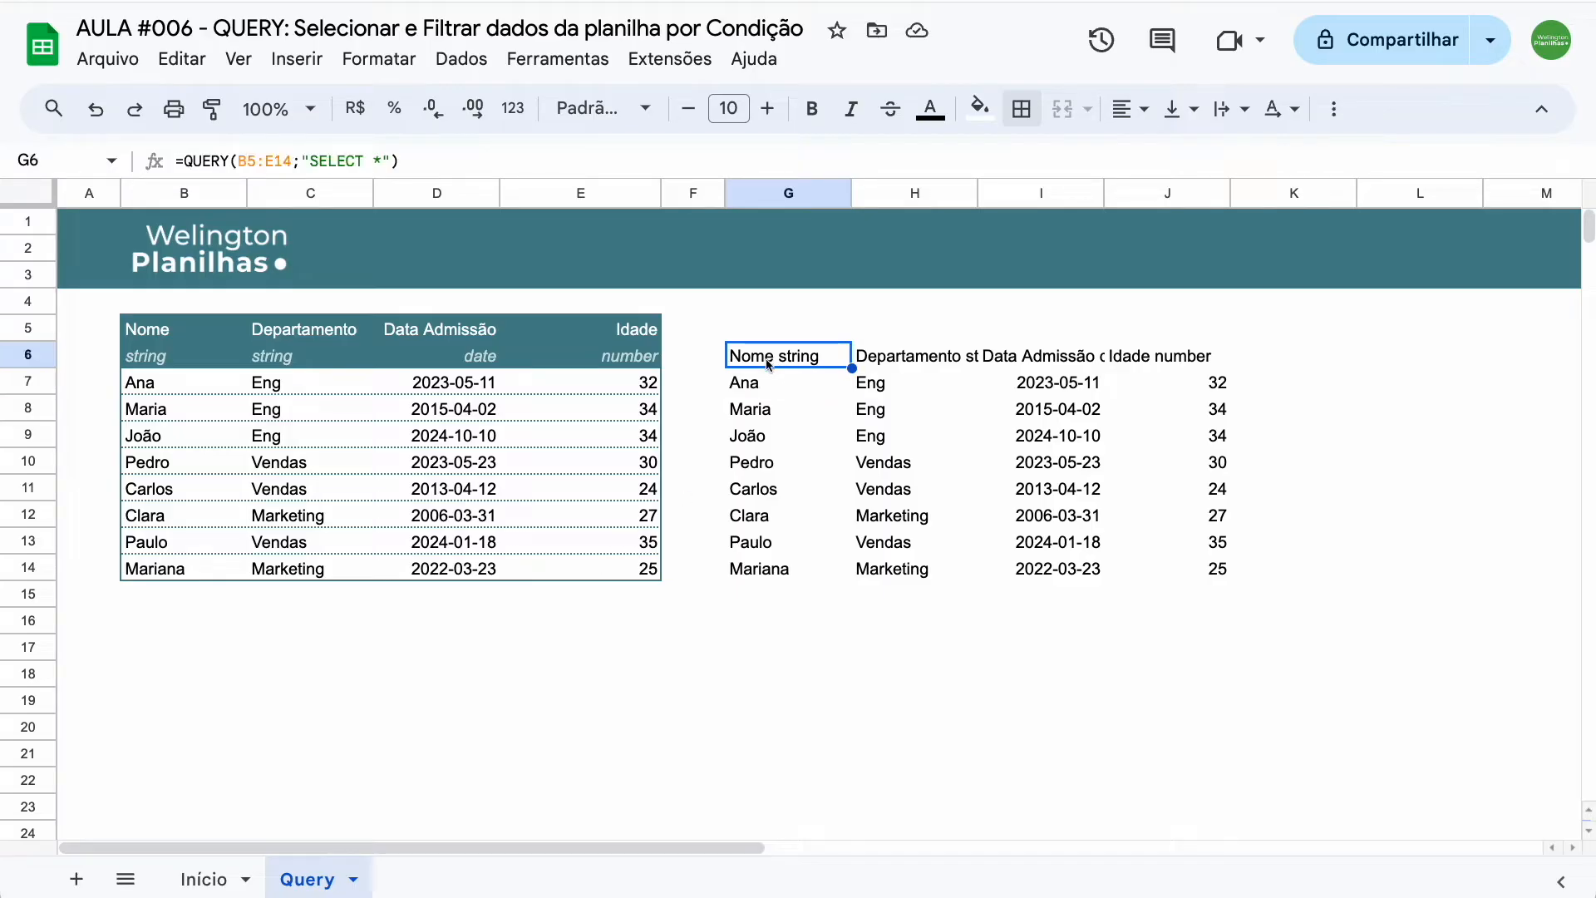
double_click(748, 355)
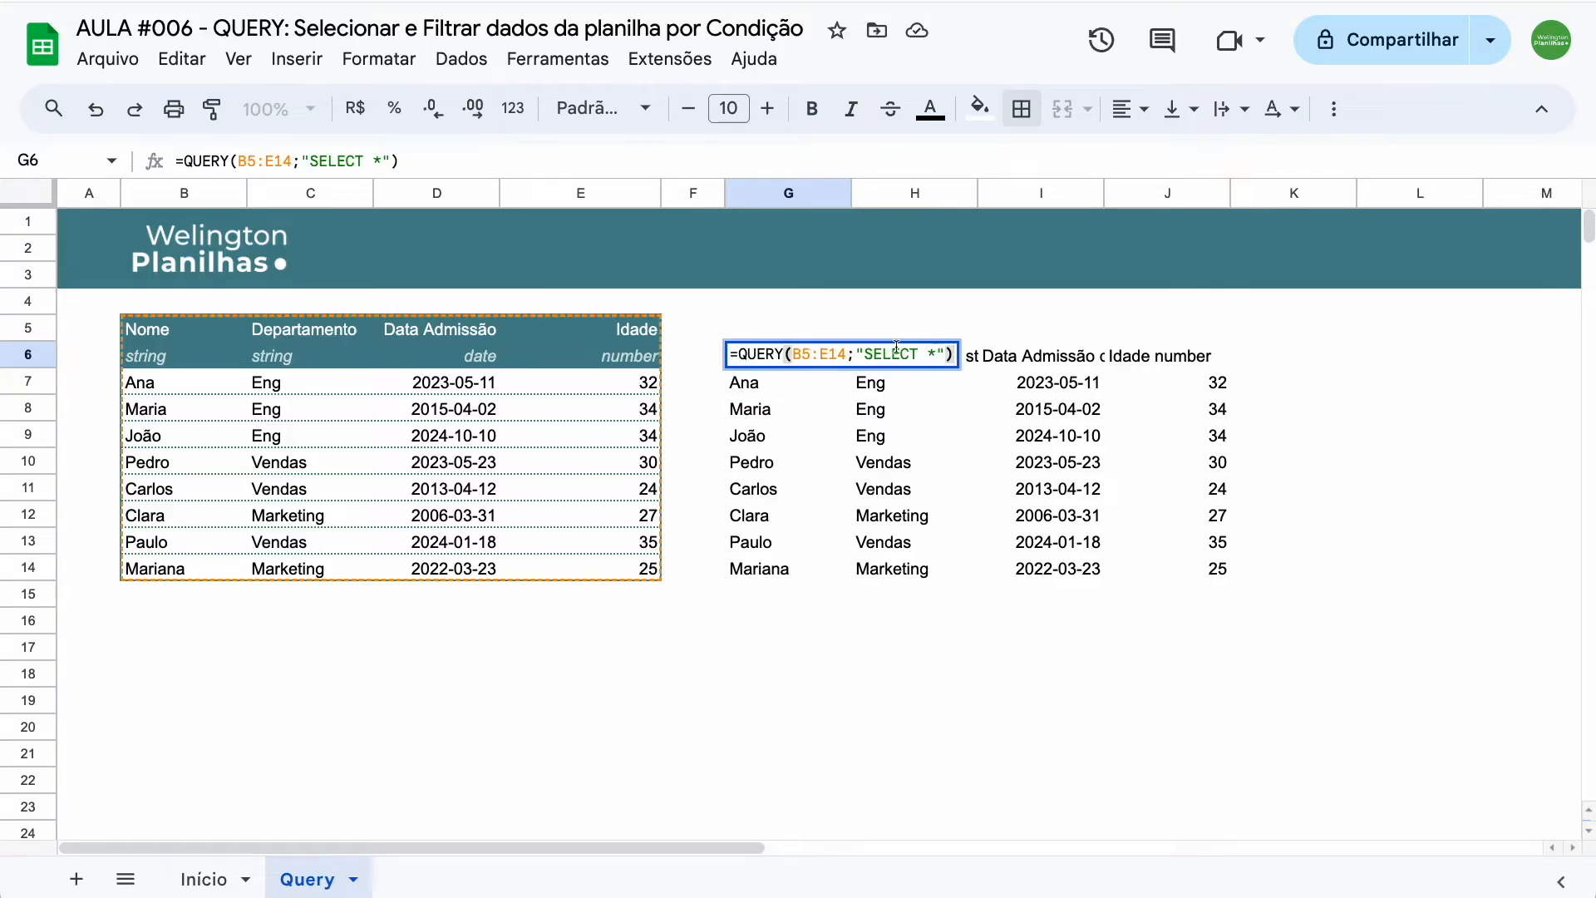
click(936, 355)
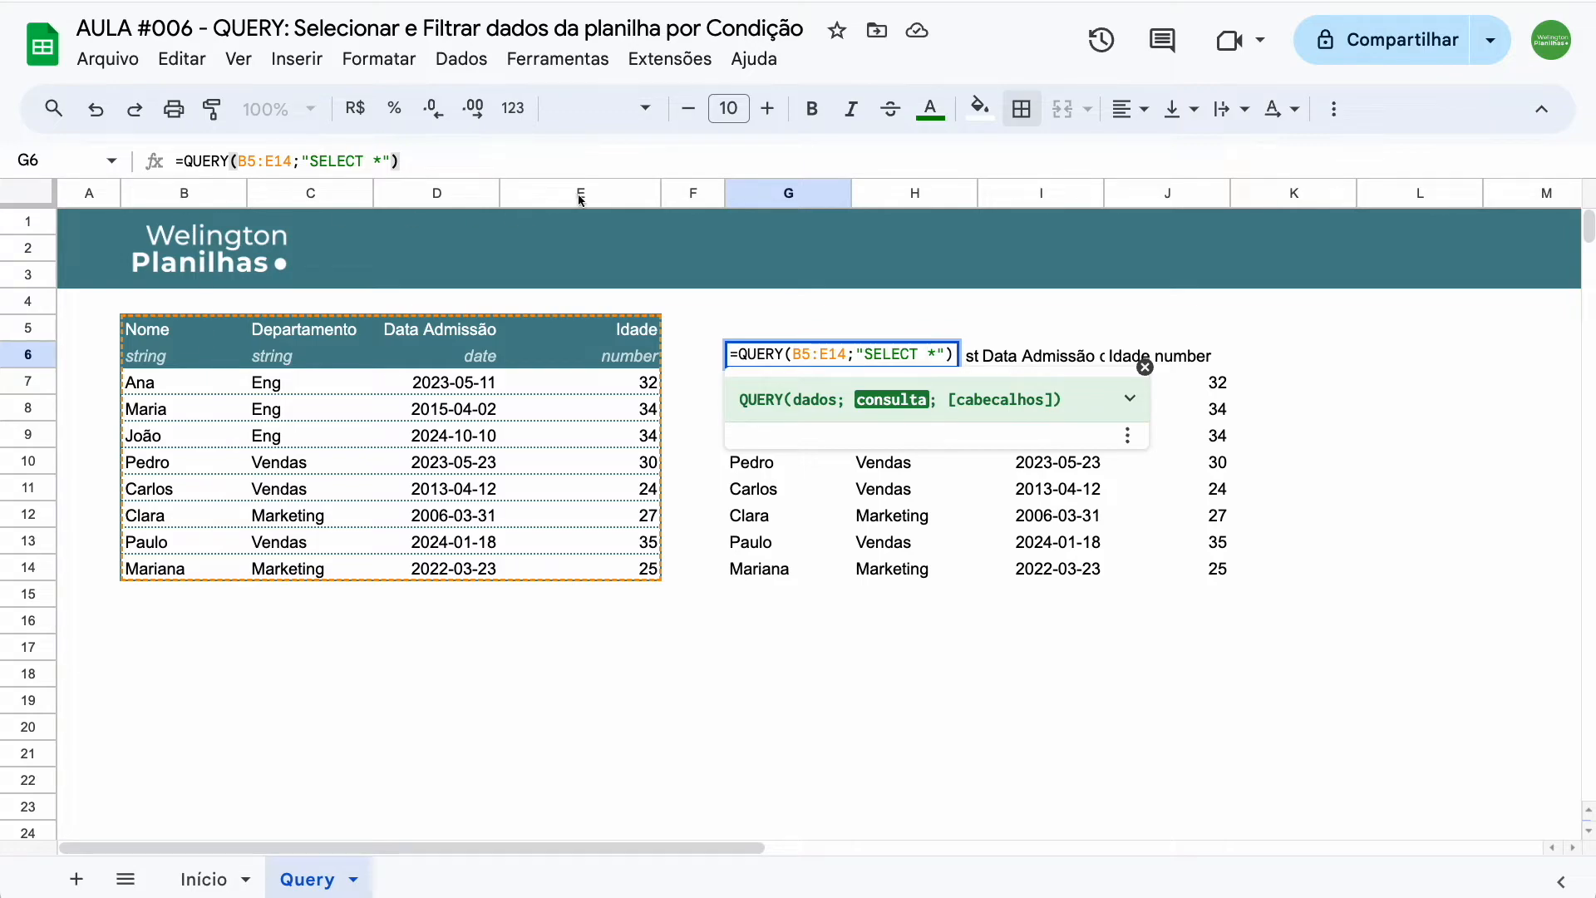
key(shift+Right)
text(B,)
text( C)
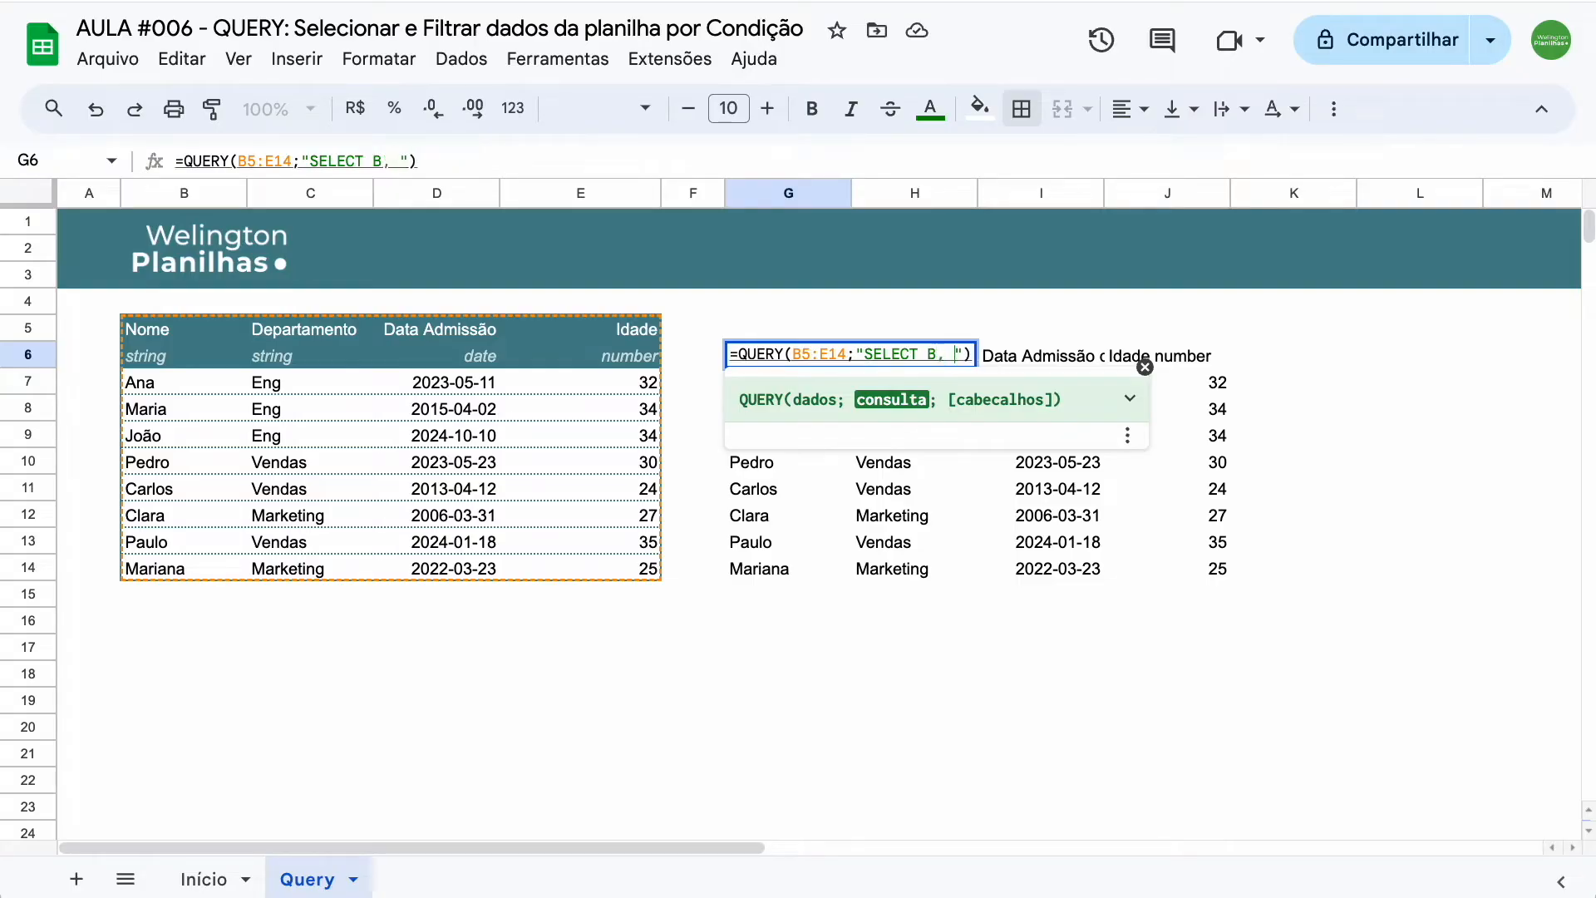
key(Return)
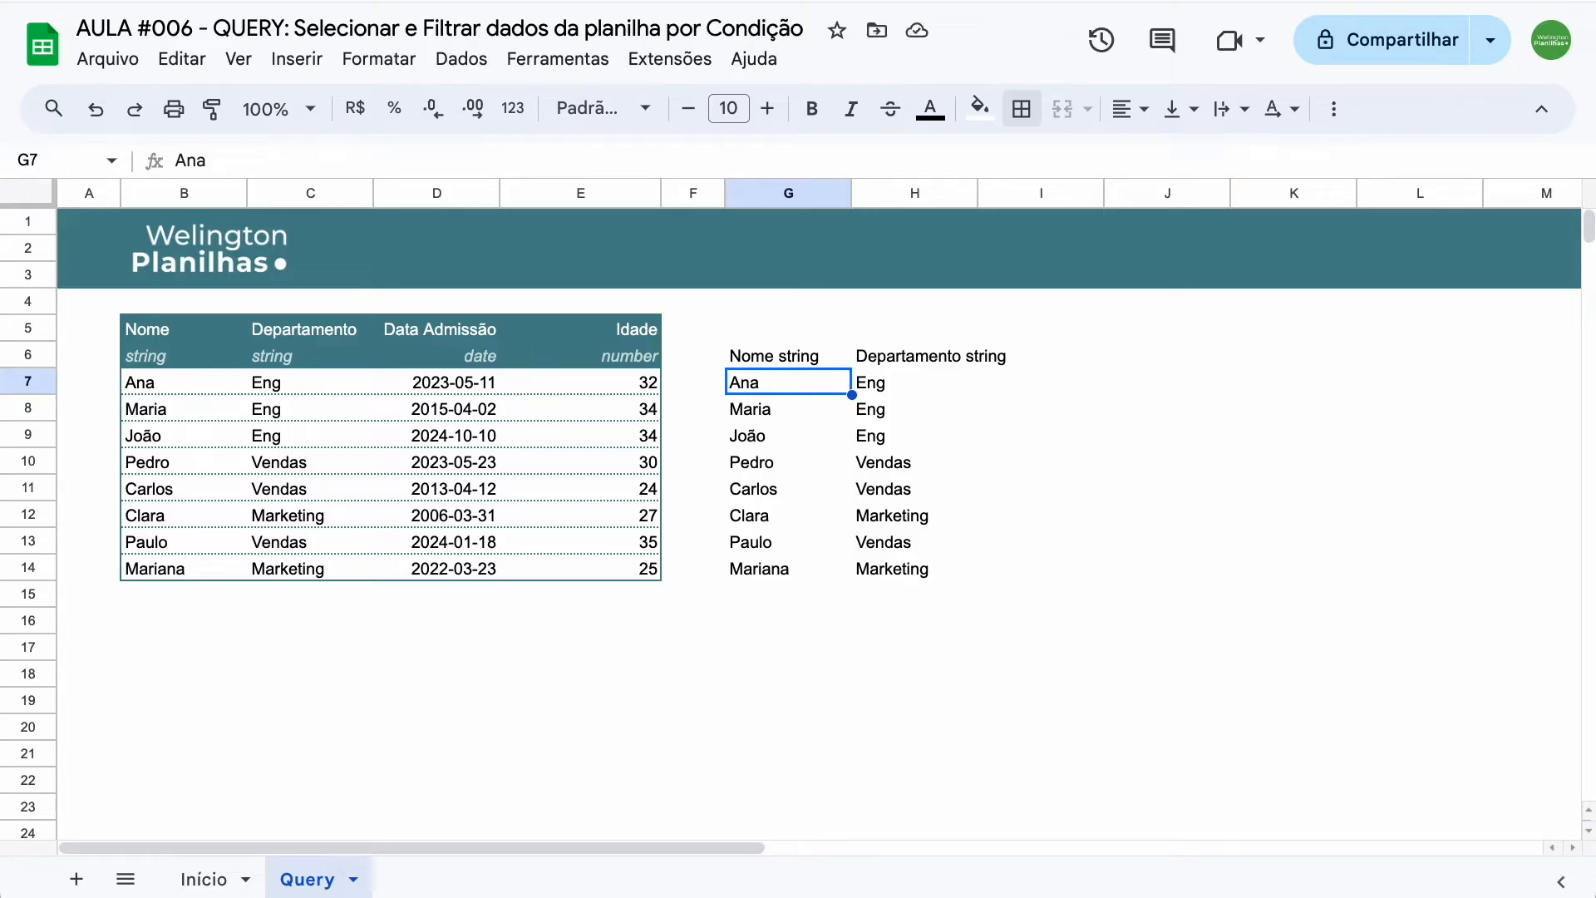
Add column E to the selected columns in the G6 query, making it "SELECT B, C, E"
key(Up)
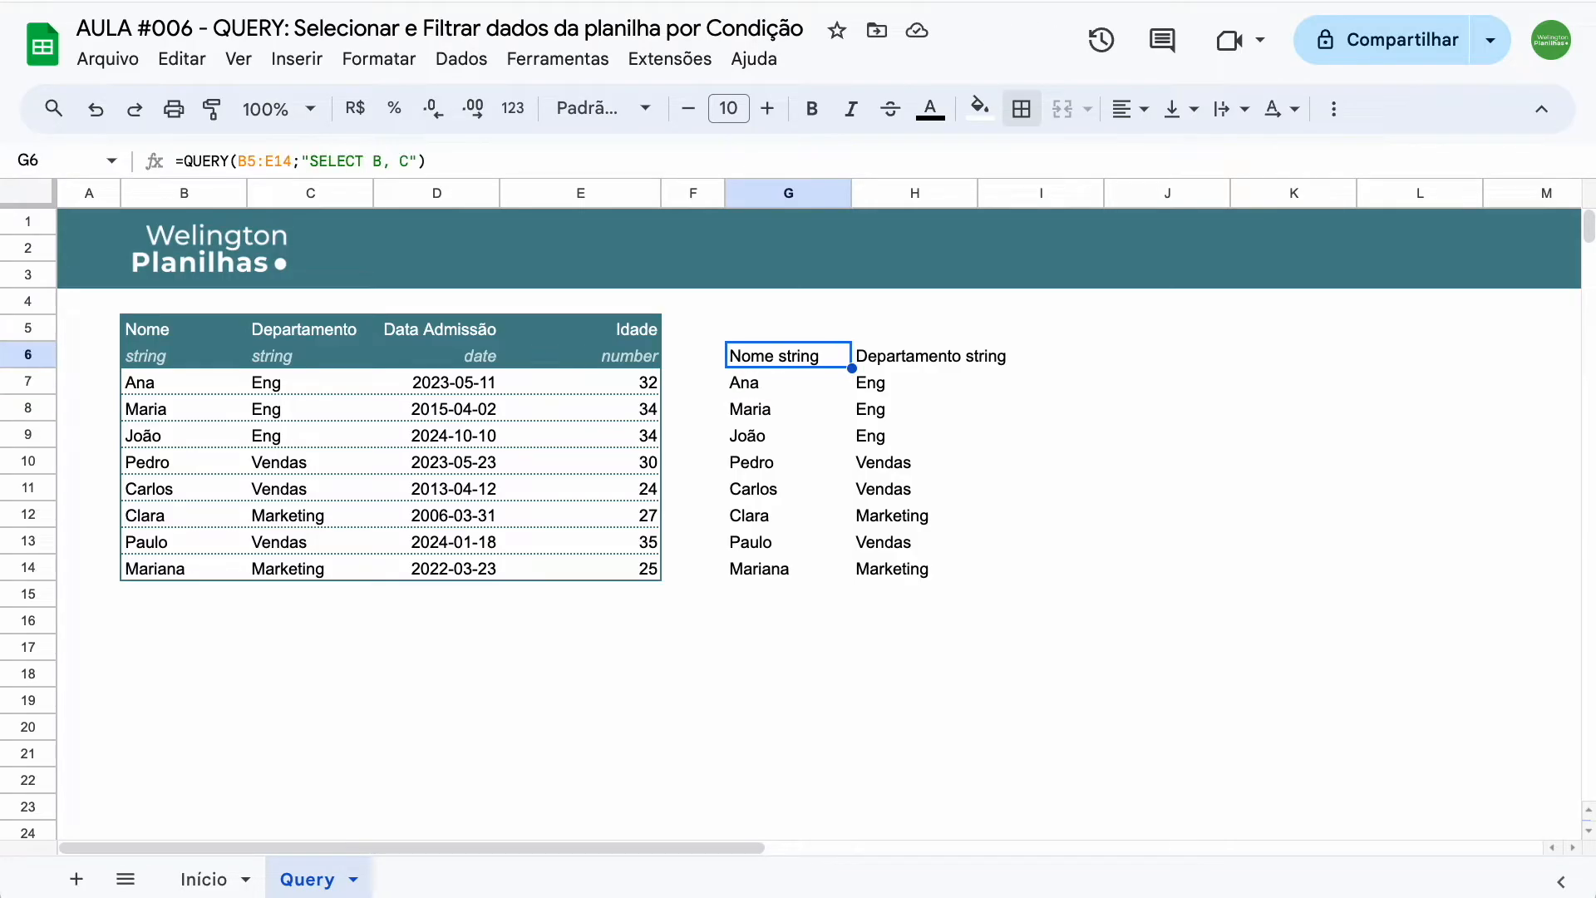
key(Return)
key(Left)
key(Left)
text(, E)
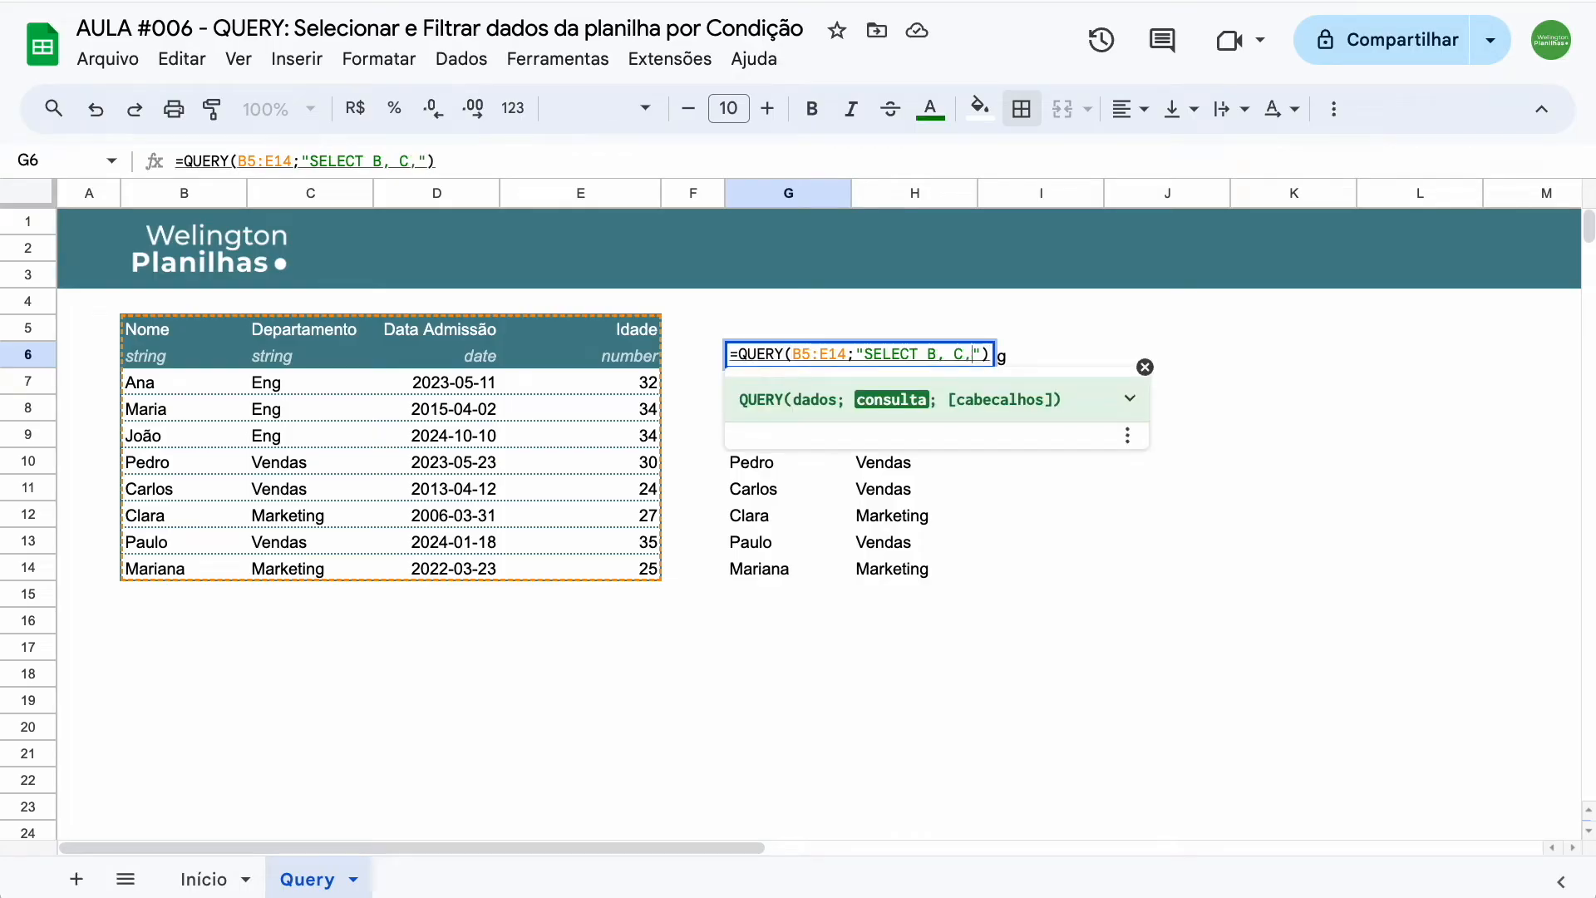
key(Return)
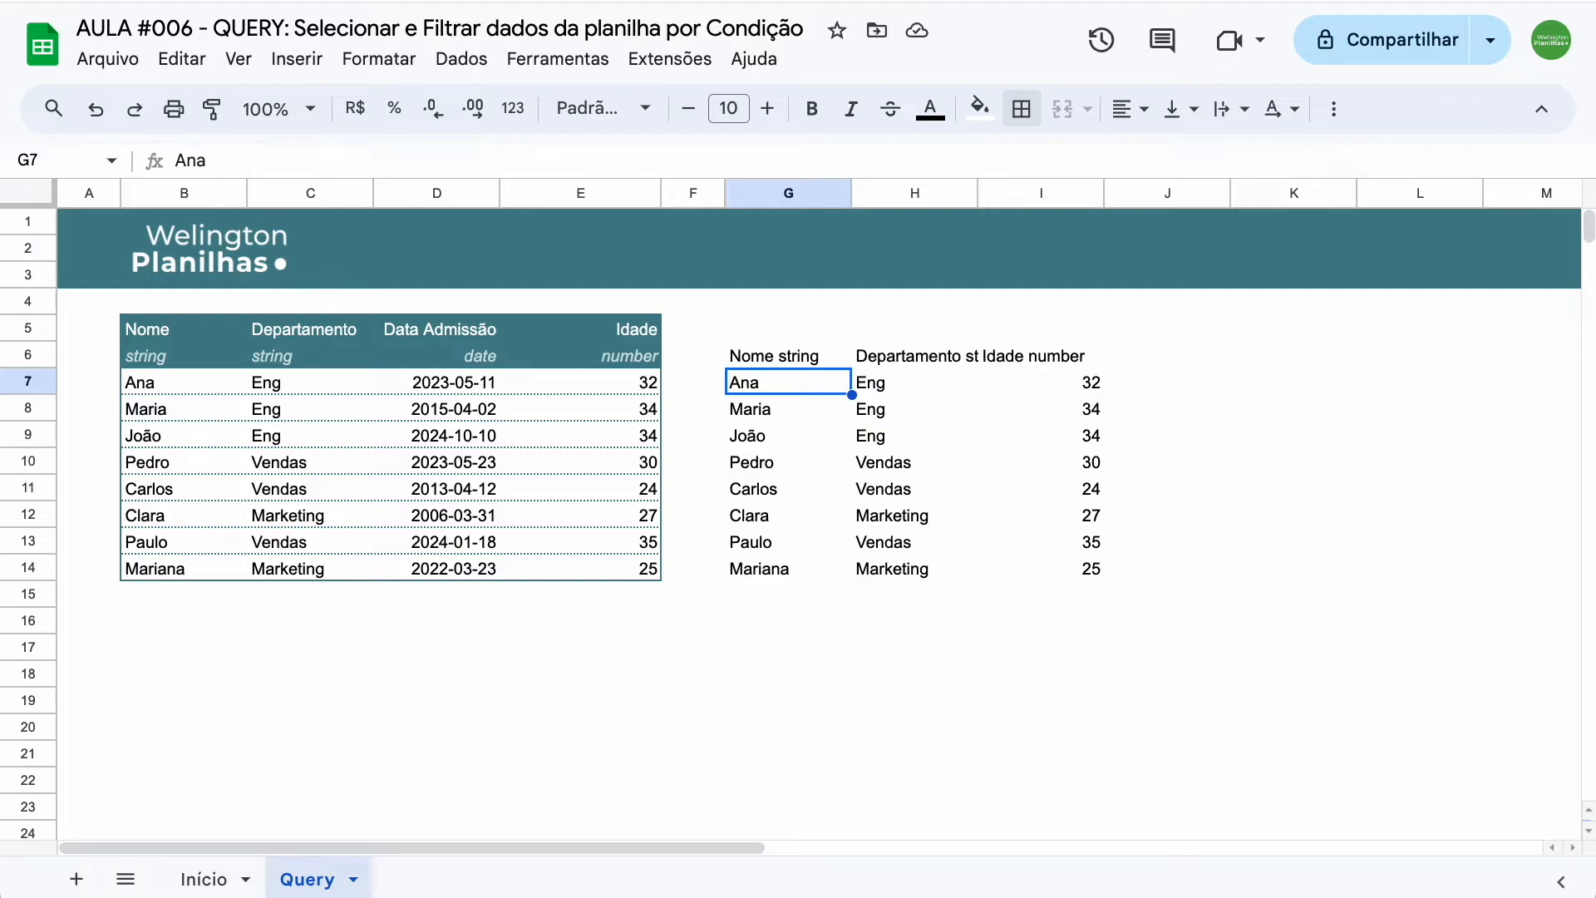
Replace the column list in the G6 query with * to select all columns
click(788, 356)
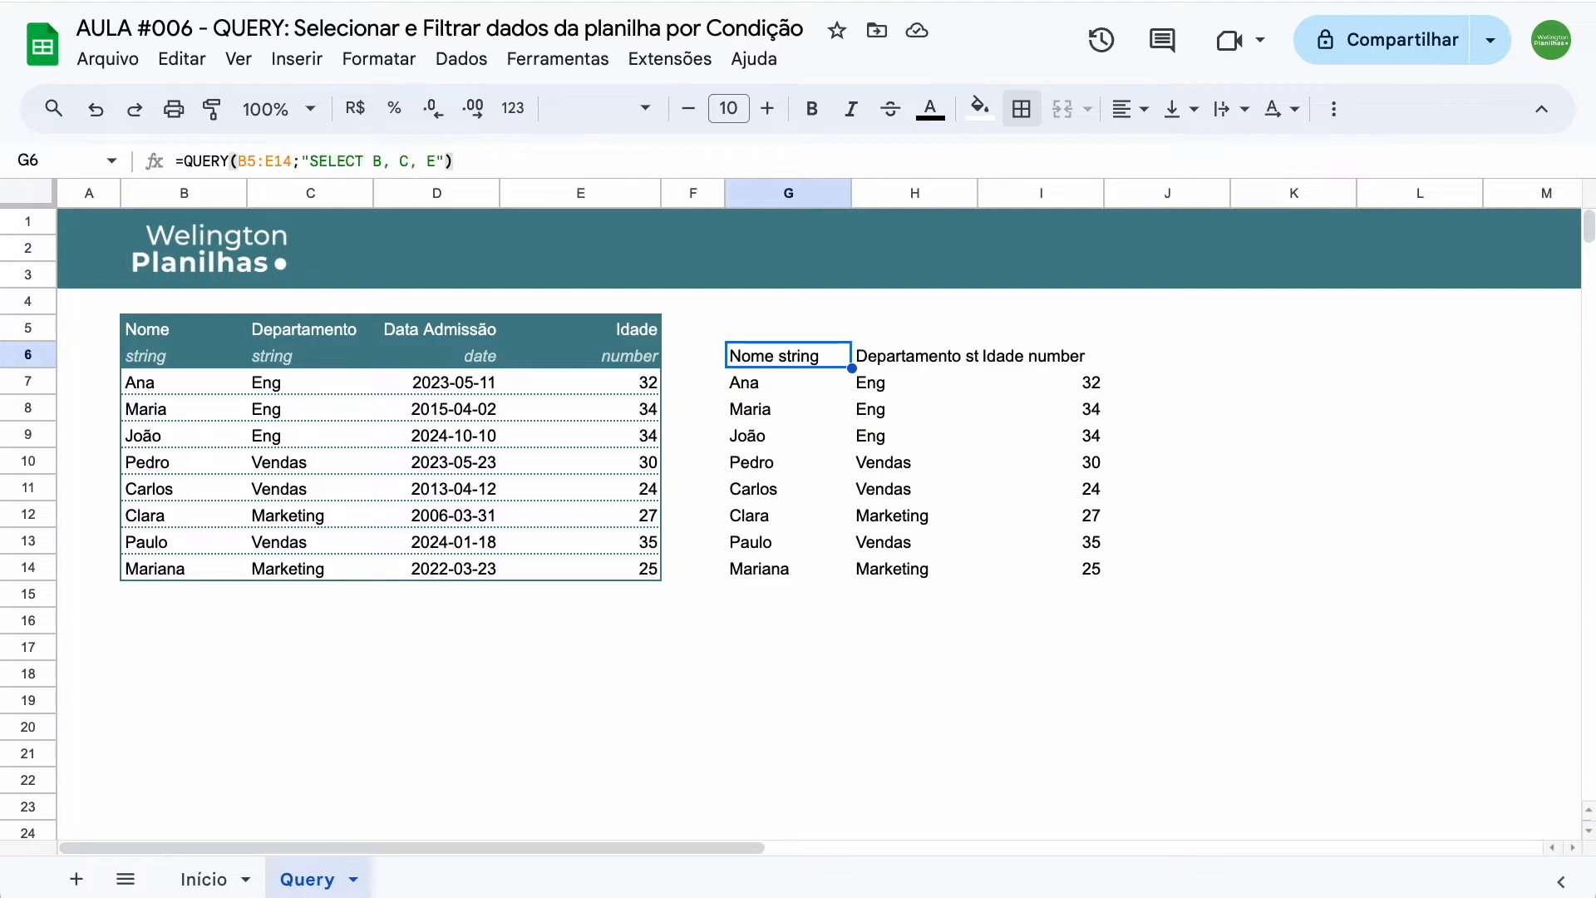
key(Return)
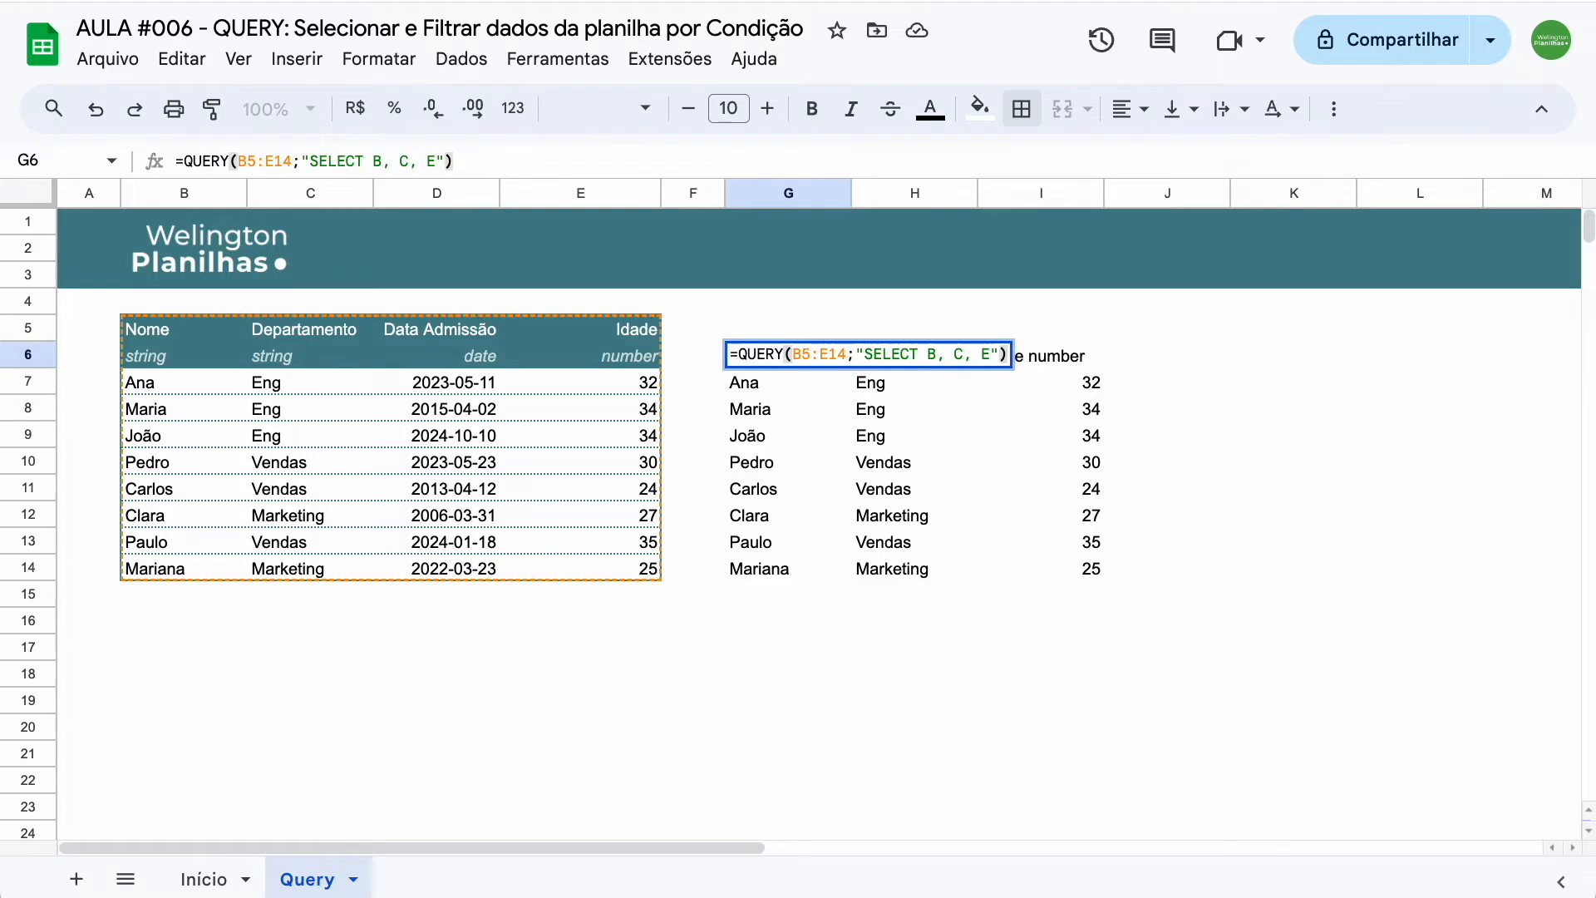
key(Left)
key(BackSpace)
key(BackSpace)
key(BackSpace)
key(BackSpace)
key(BackSpace)
key(BackSpace)
key(BackSpace)
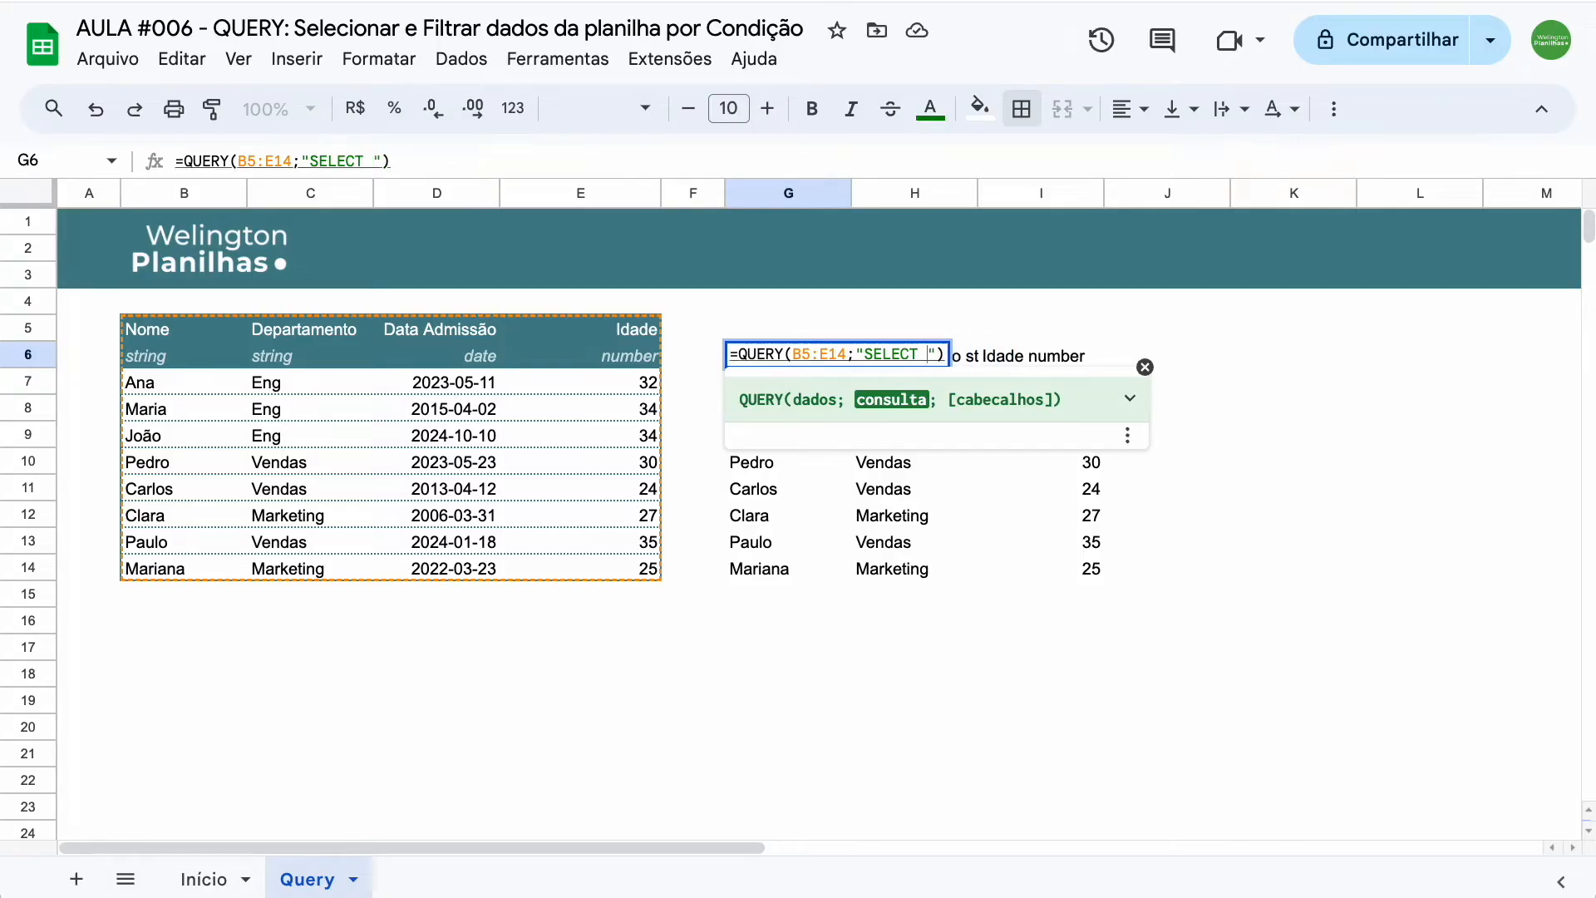
text(*)
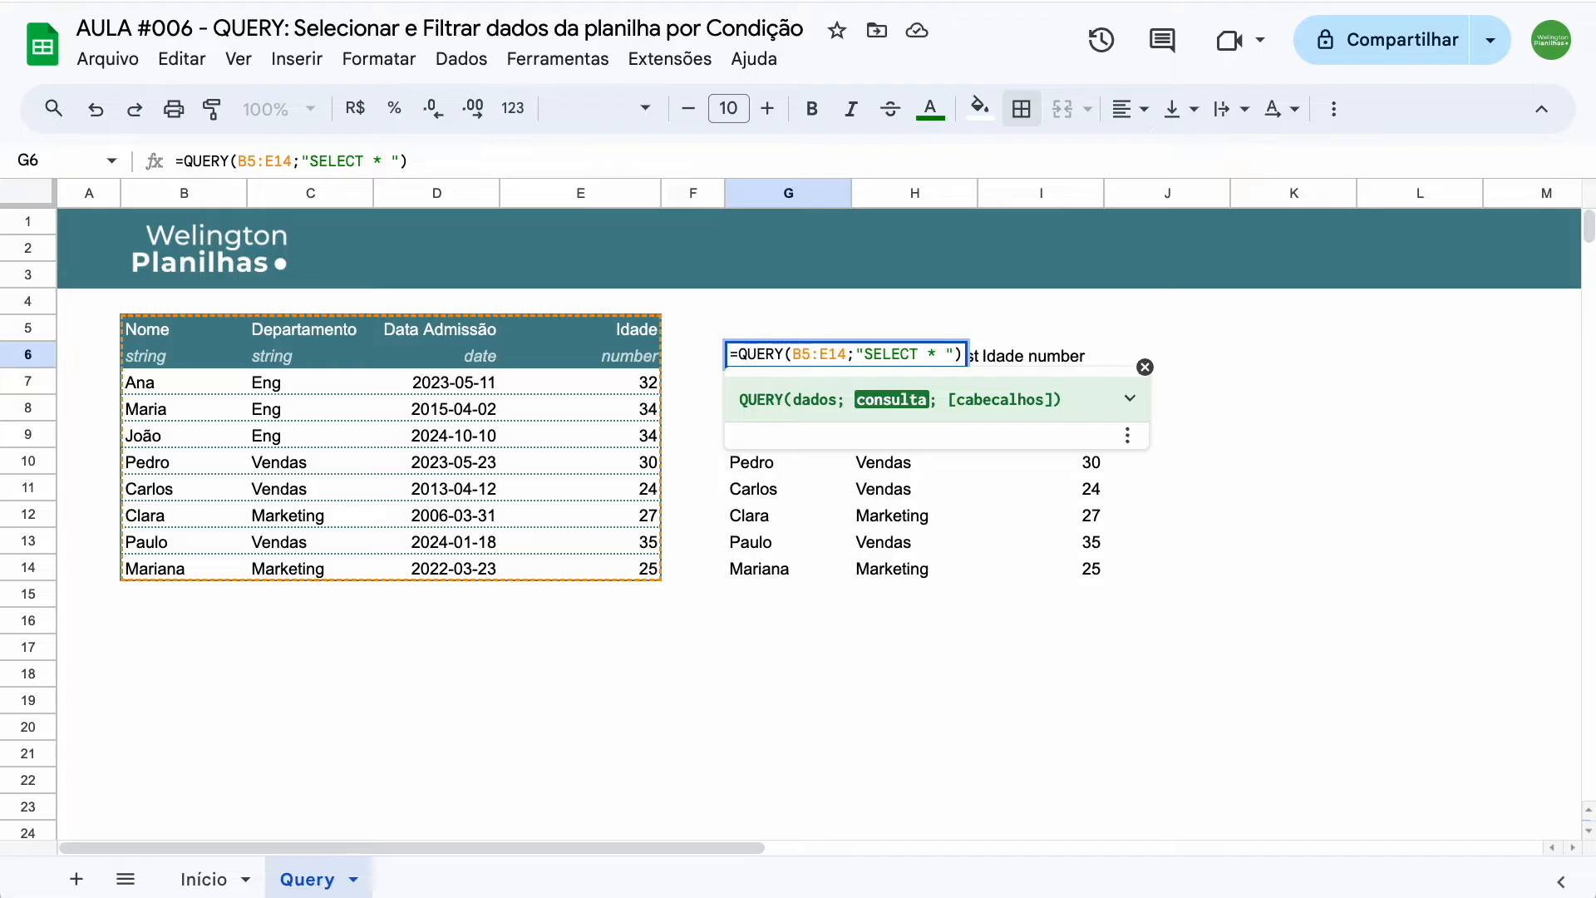
Filter the G6 query by department with the condition WHERE C = 'Eng'
text( WHERE)
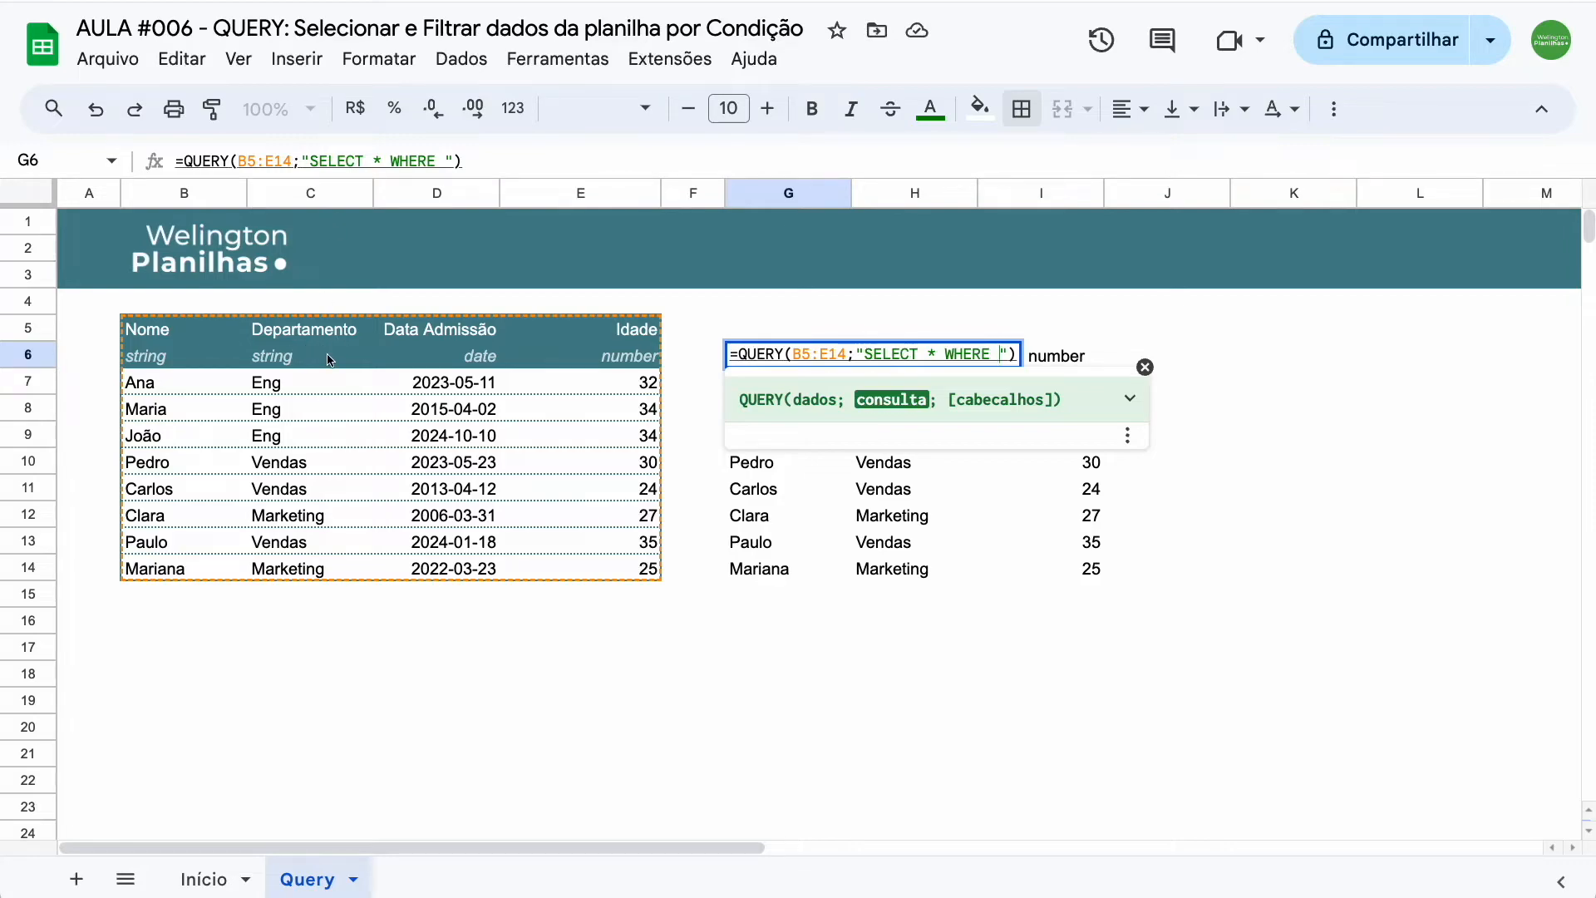
text(C =)
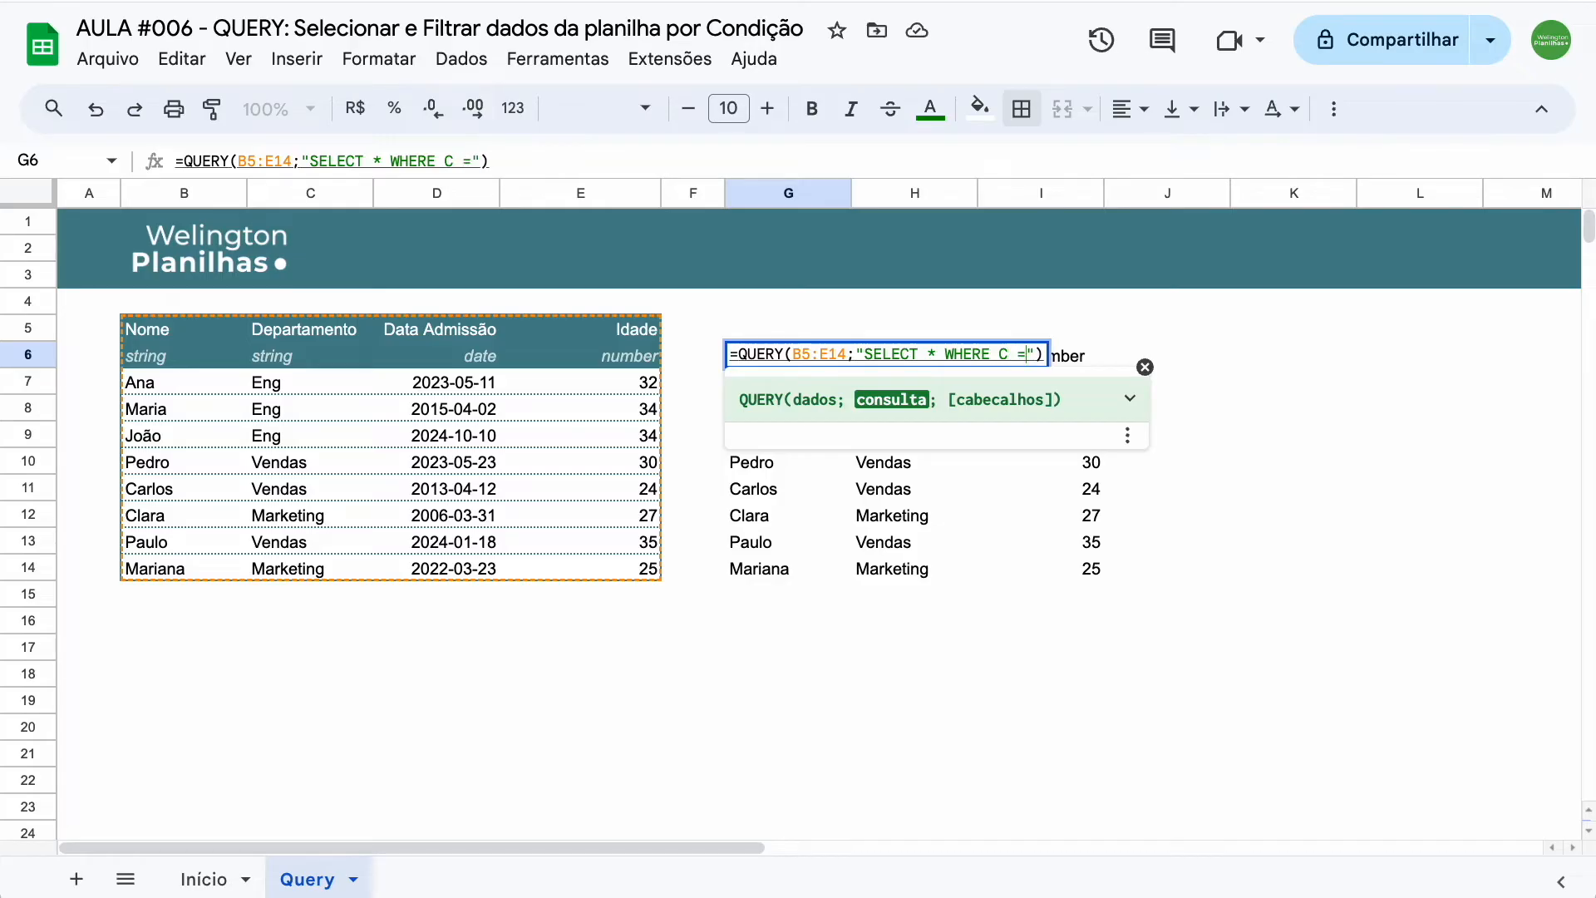
text( Eng)
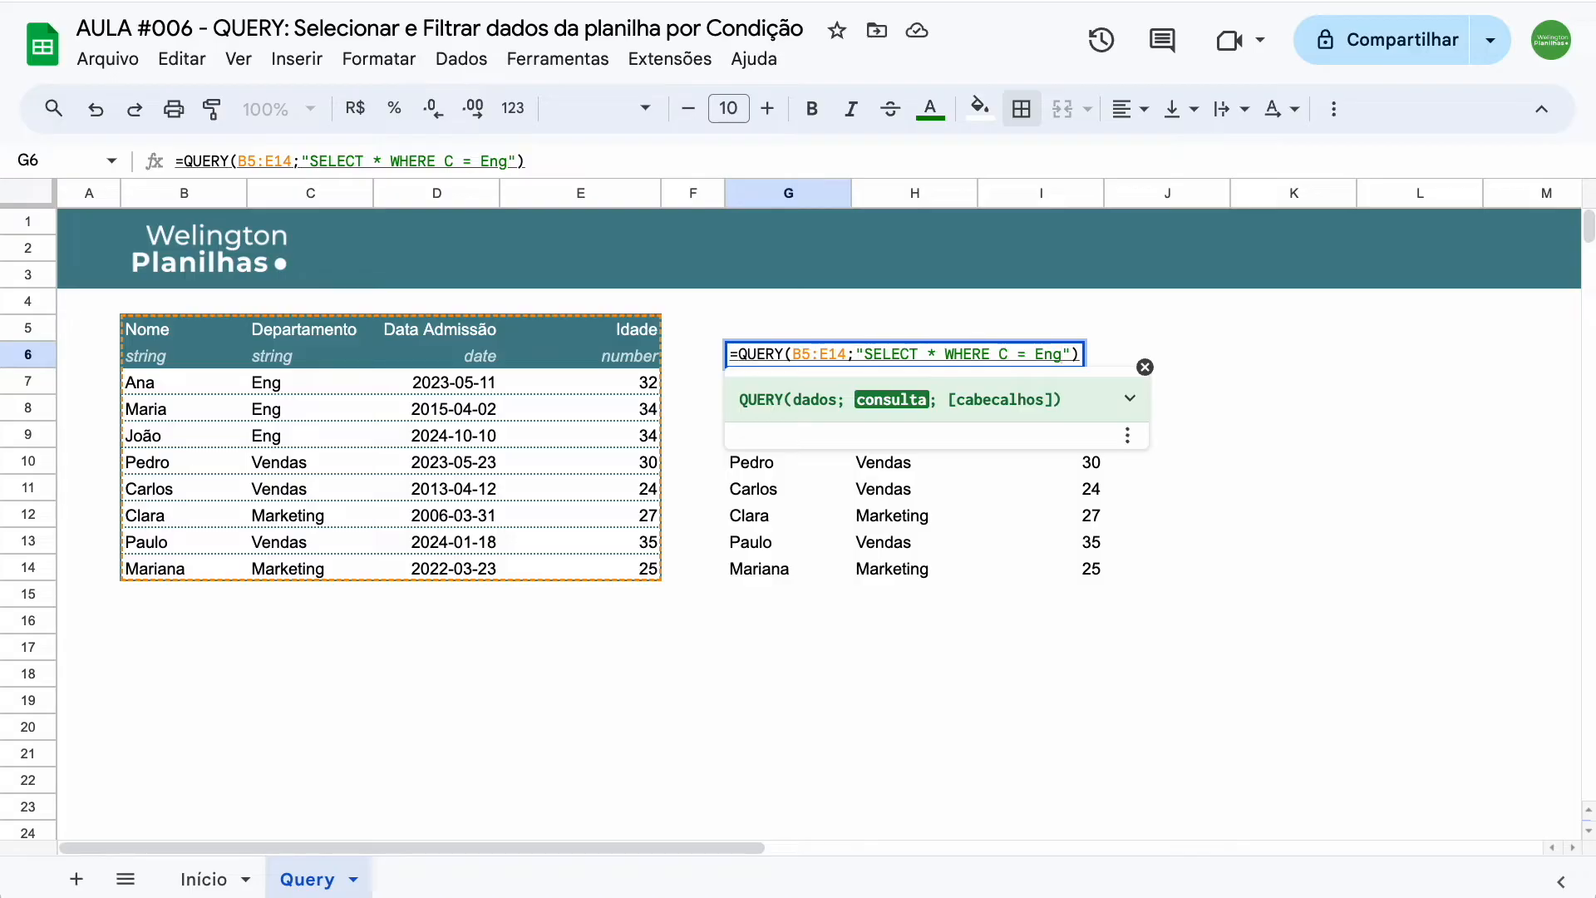
text(')
click(1039, 354)
text(')
key(Right)
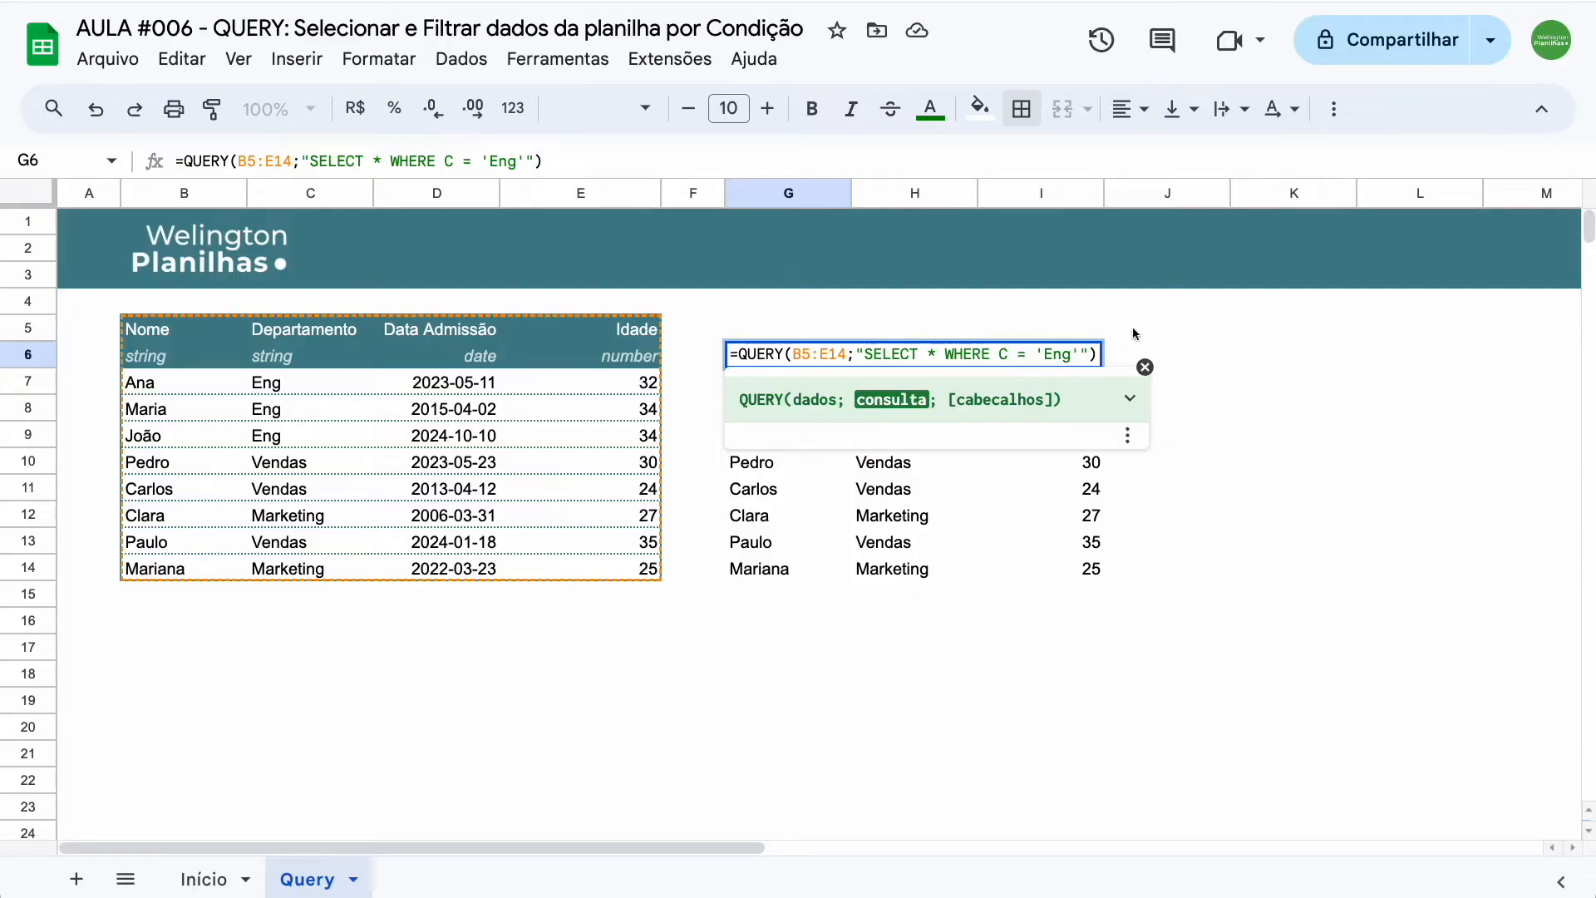
key(Return)
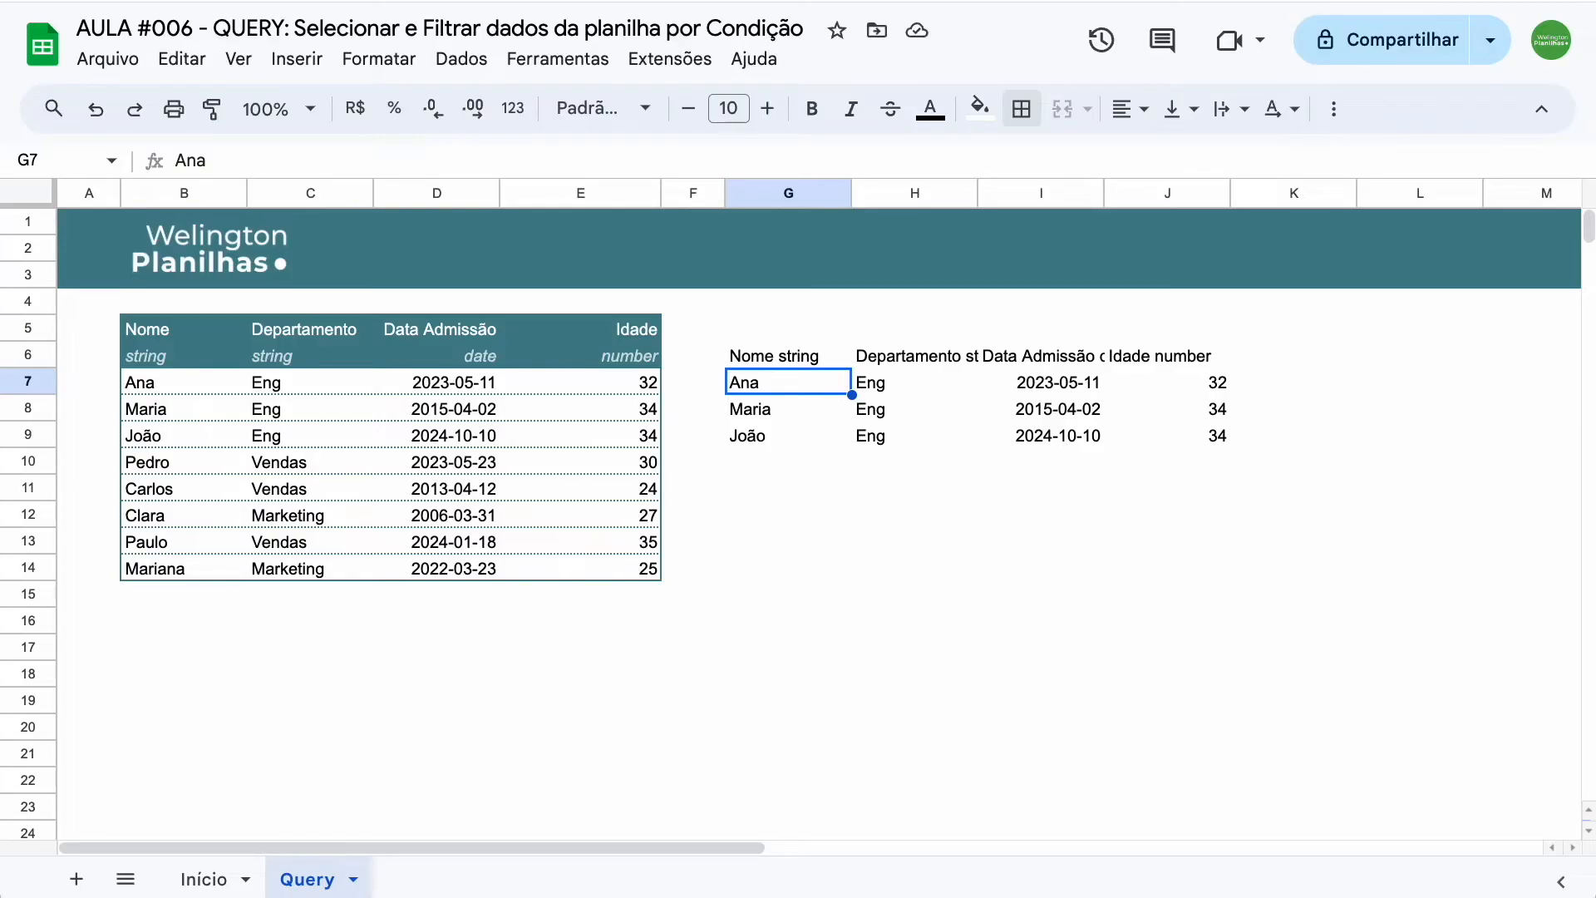
Add the condition AND E > 32 to the G6 query after the 'Eng' department filter
click(788, 355)
key(Return)
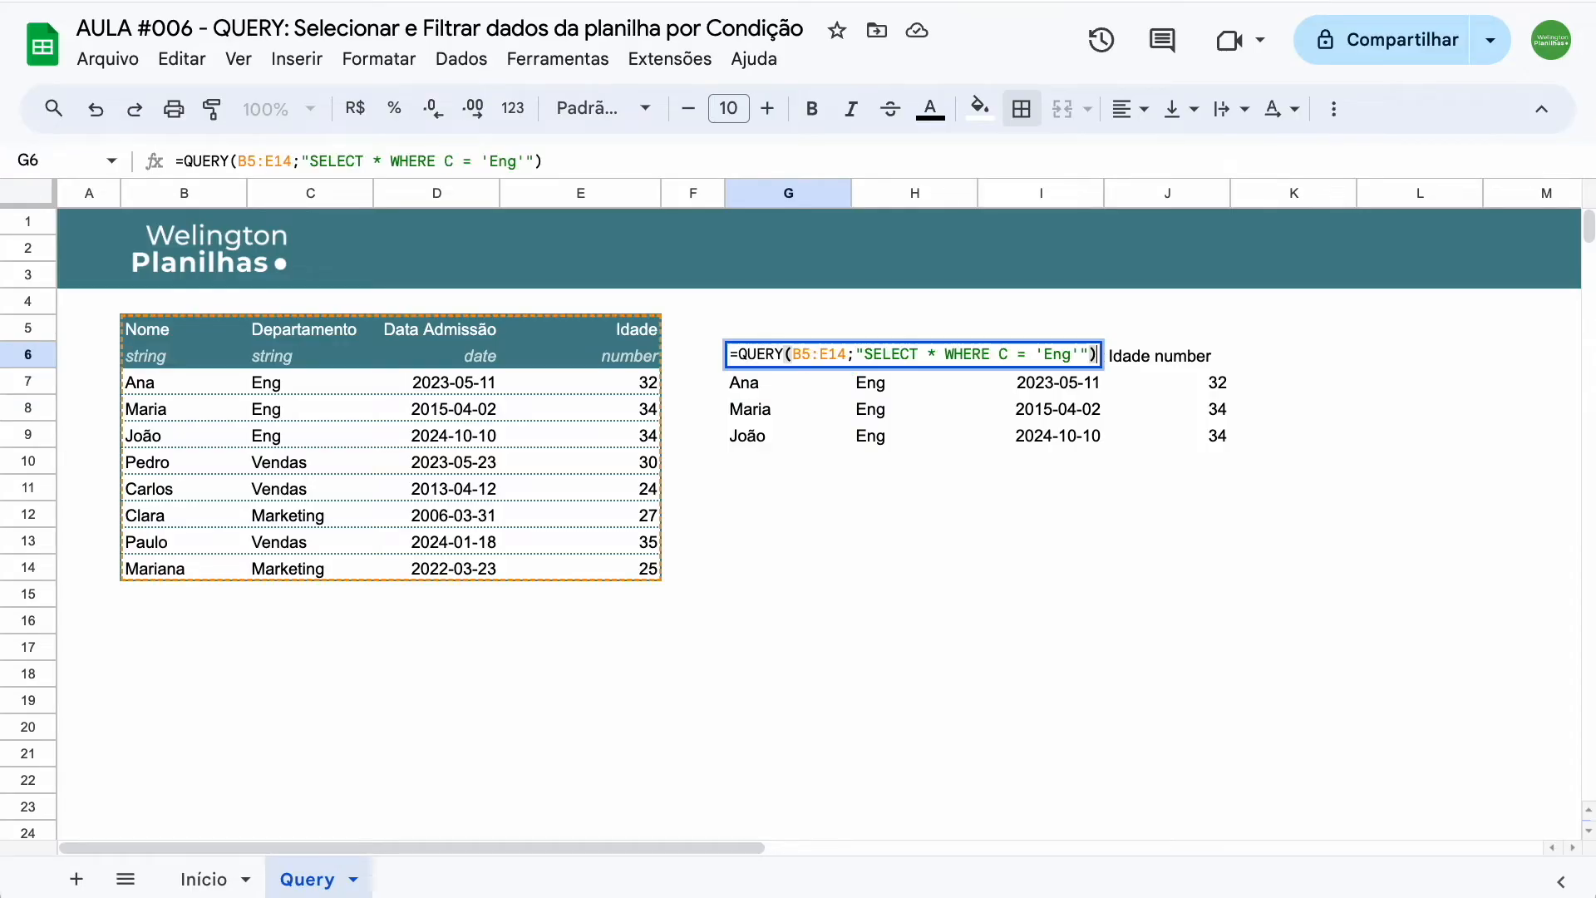
key(Left)
key(Left)
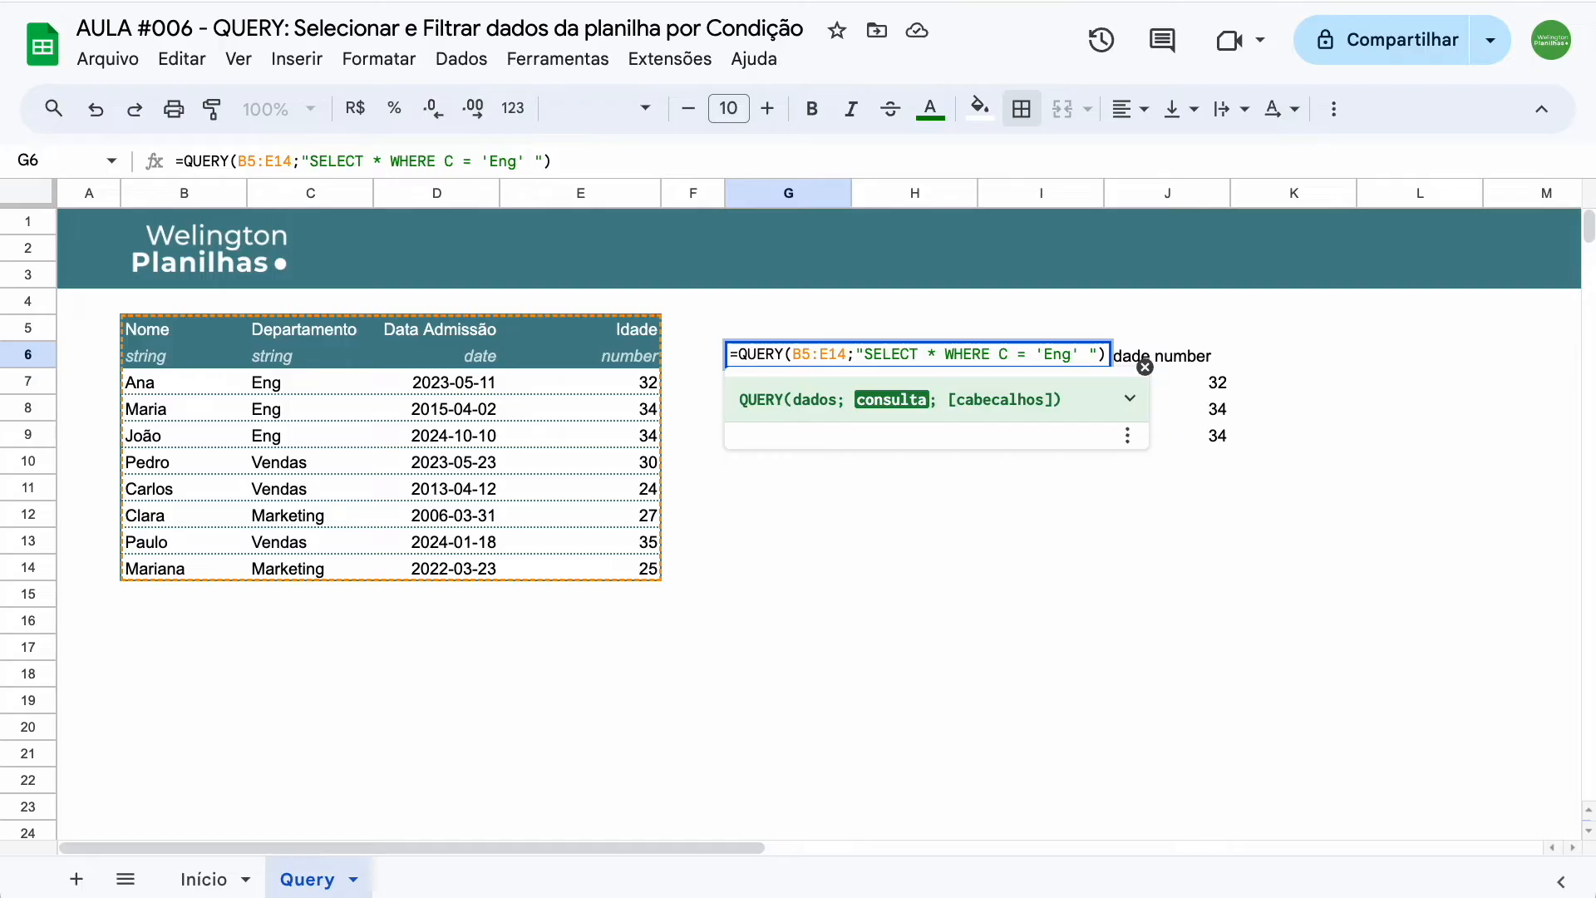
text(AND)
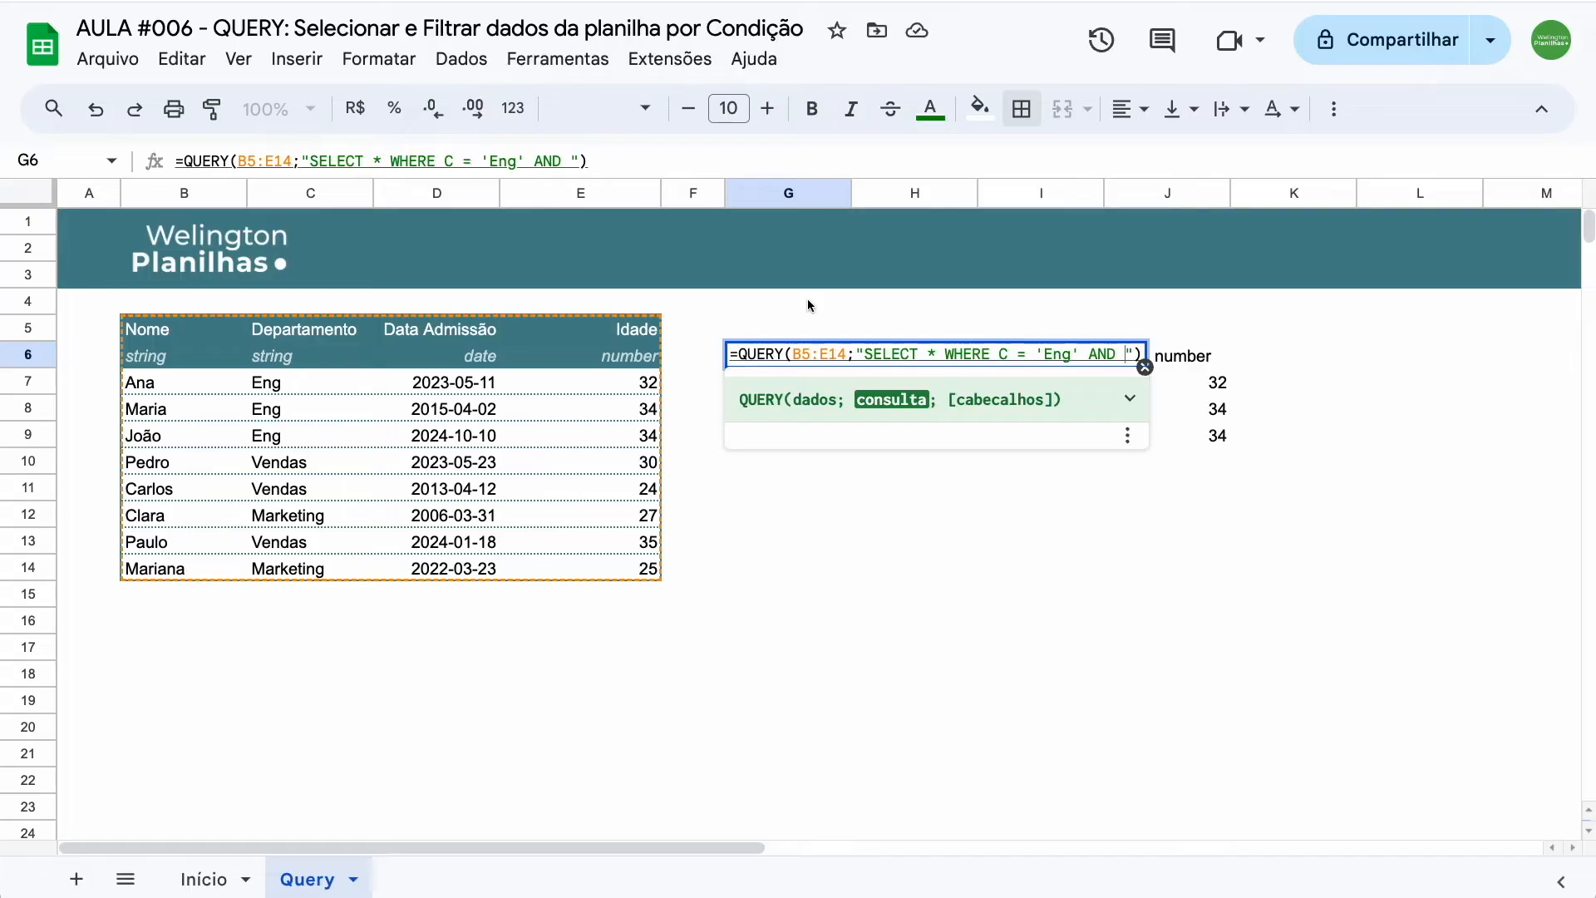
text(E )
text(> )
text(33)
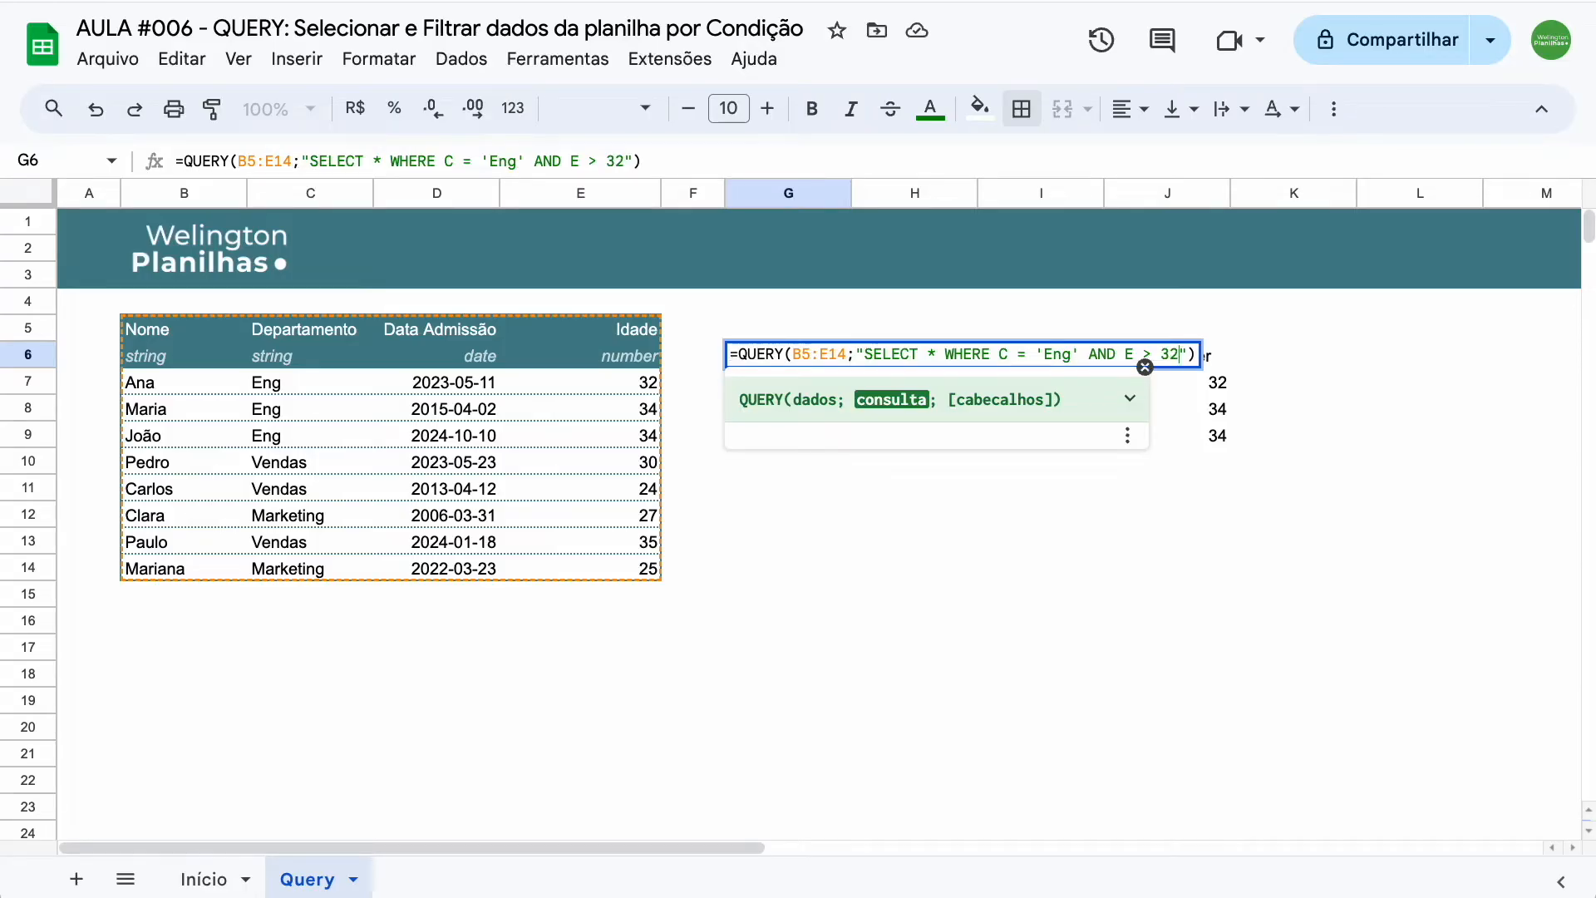
key(Return)
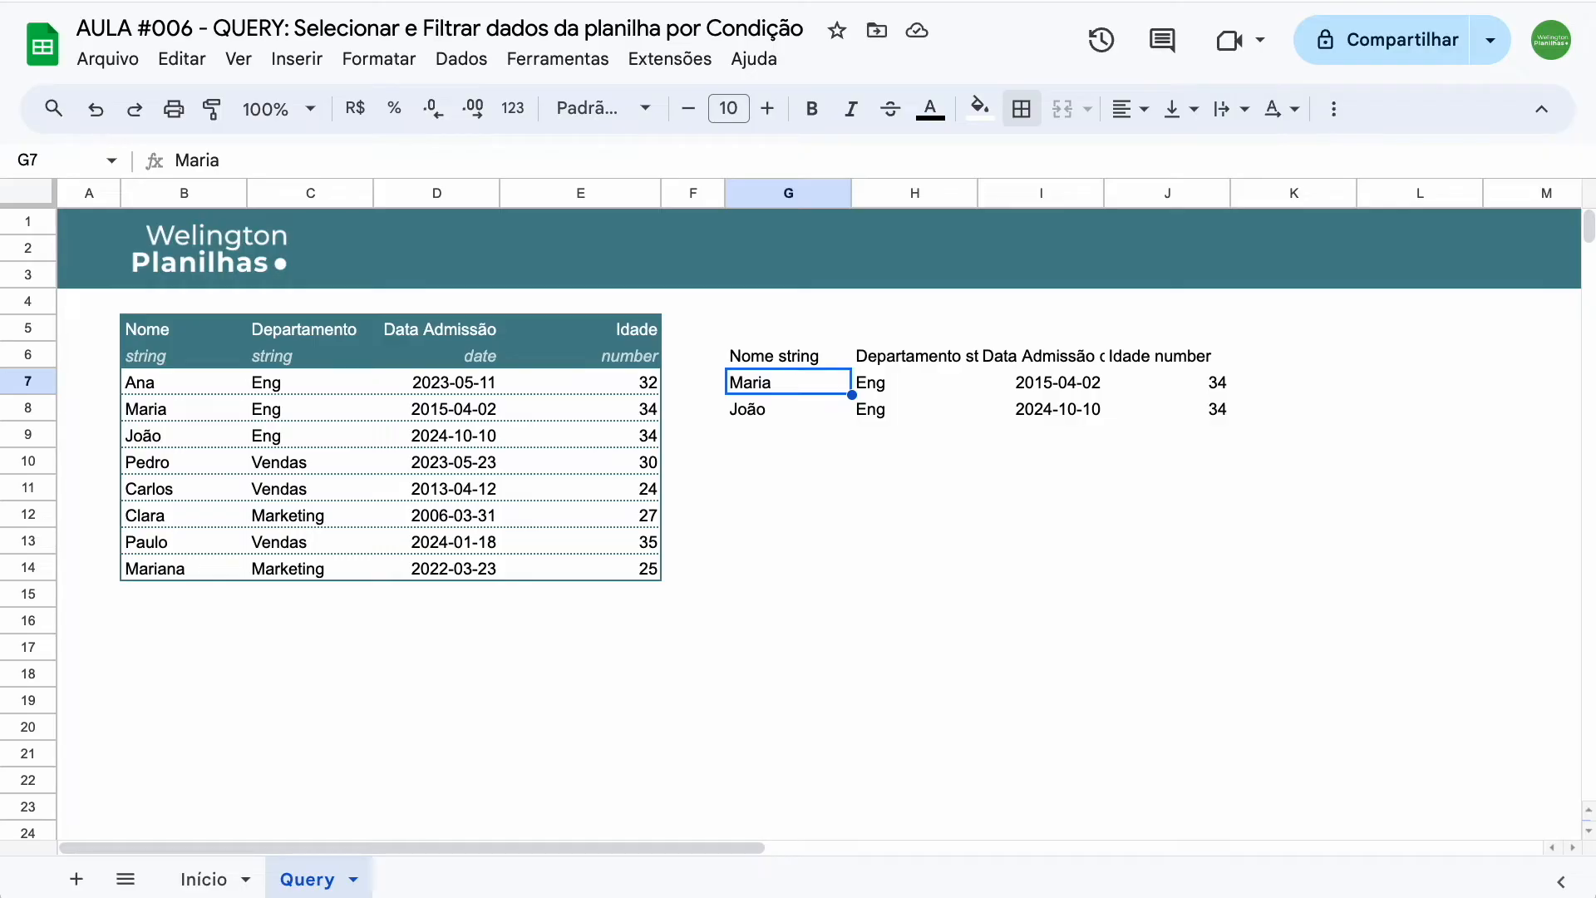
Add the optional headers argument to the G6 QUERY formula with the value 0
click(799, 358)
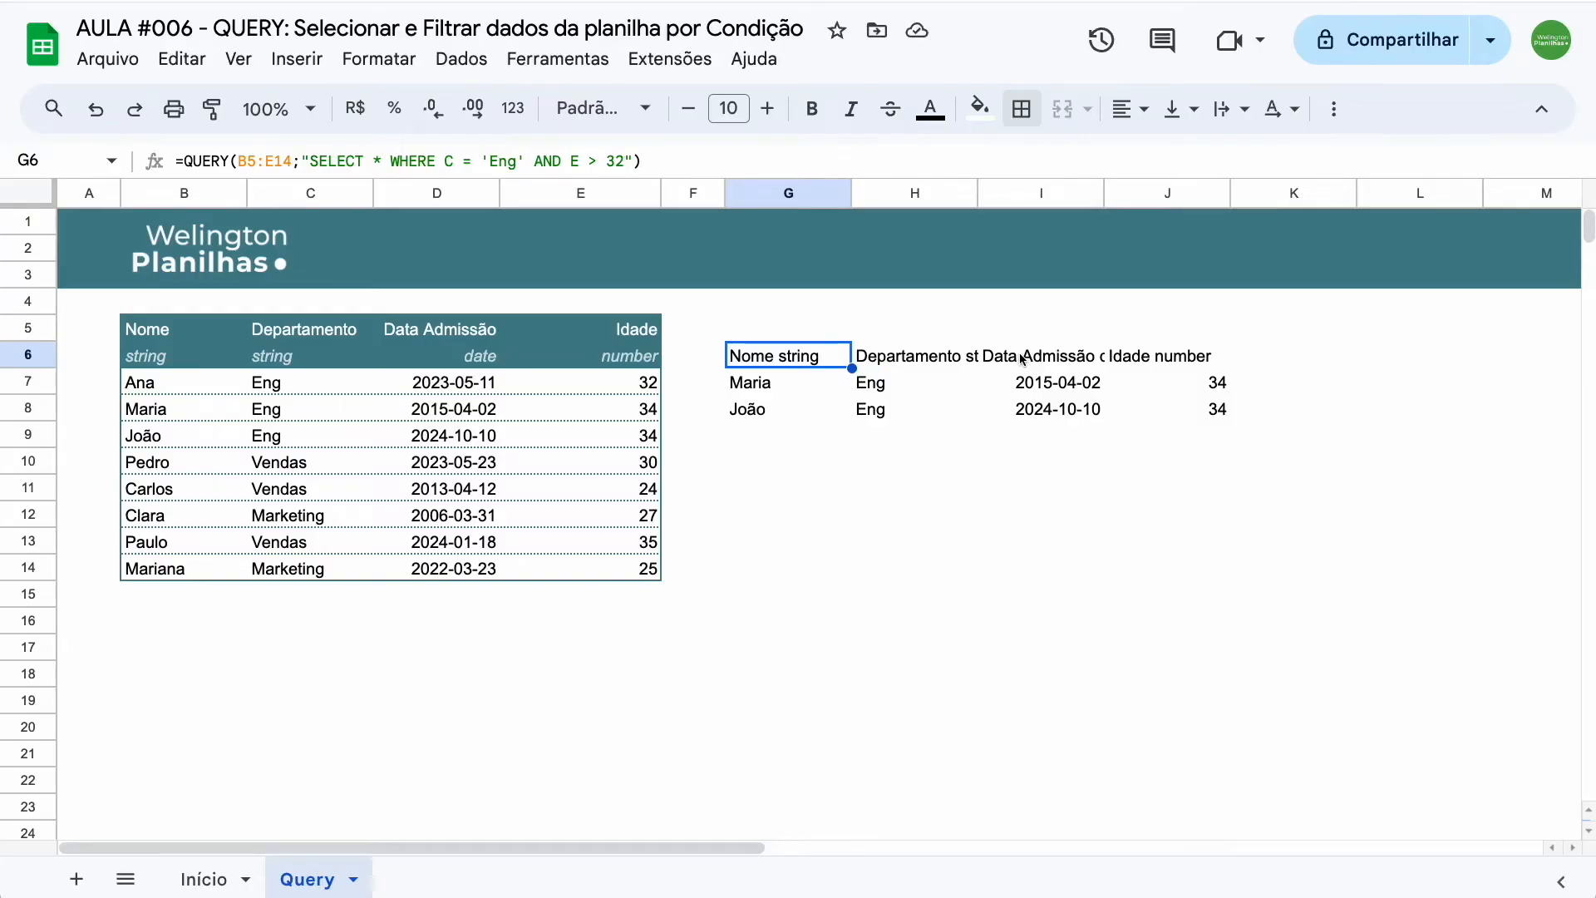
key(Return)
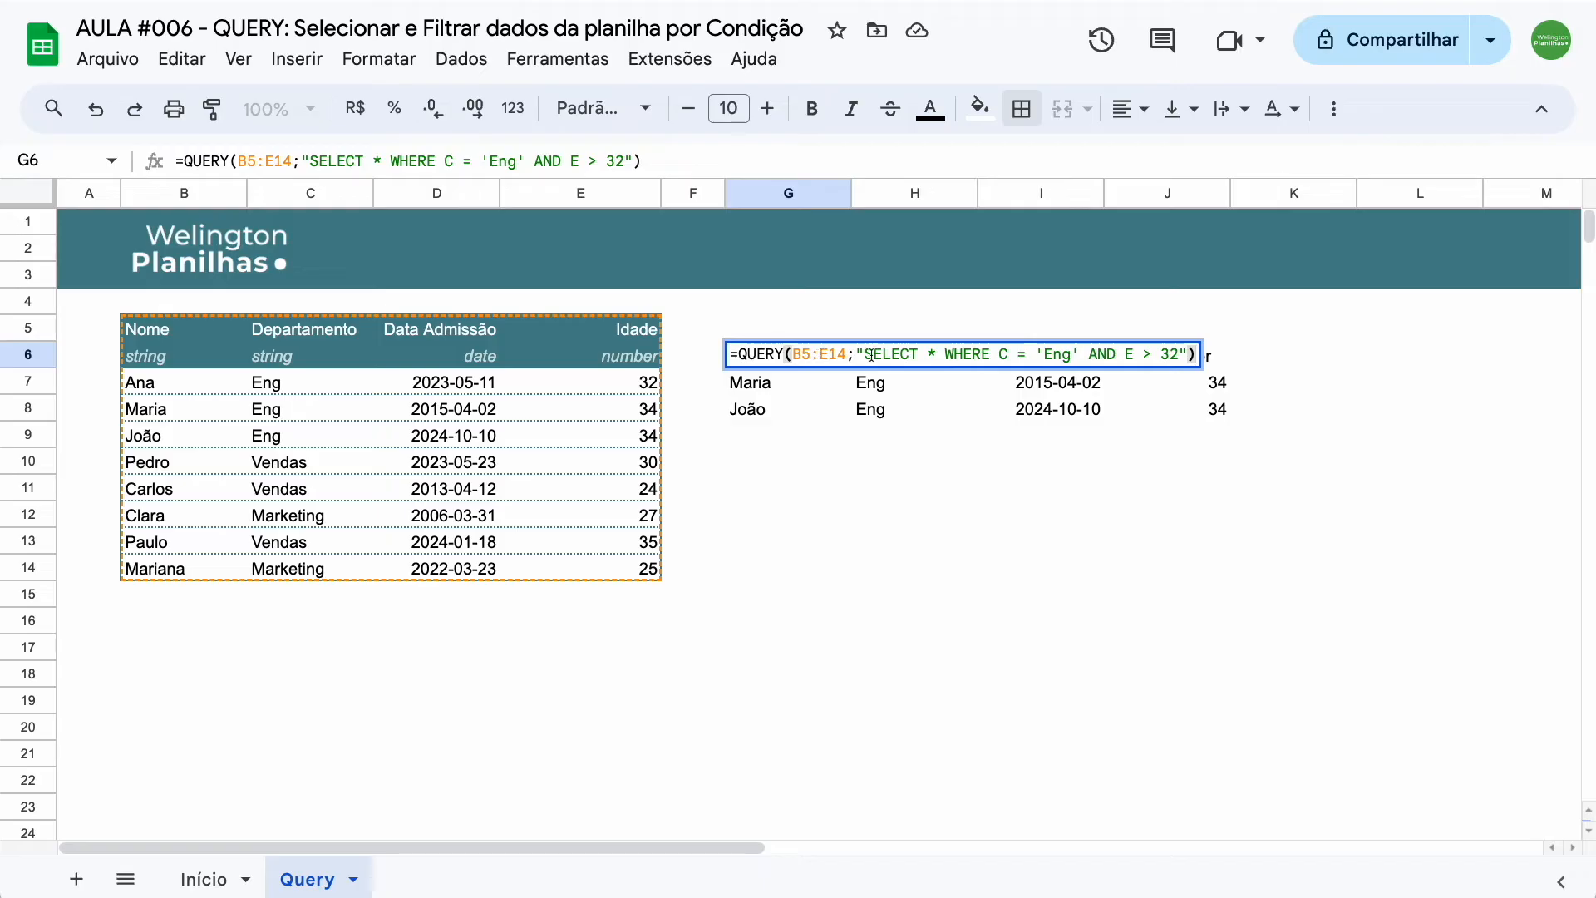
key(Left)
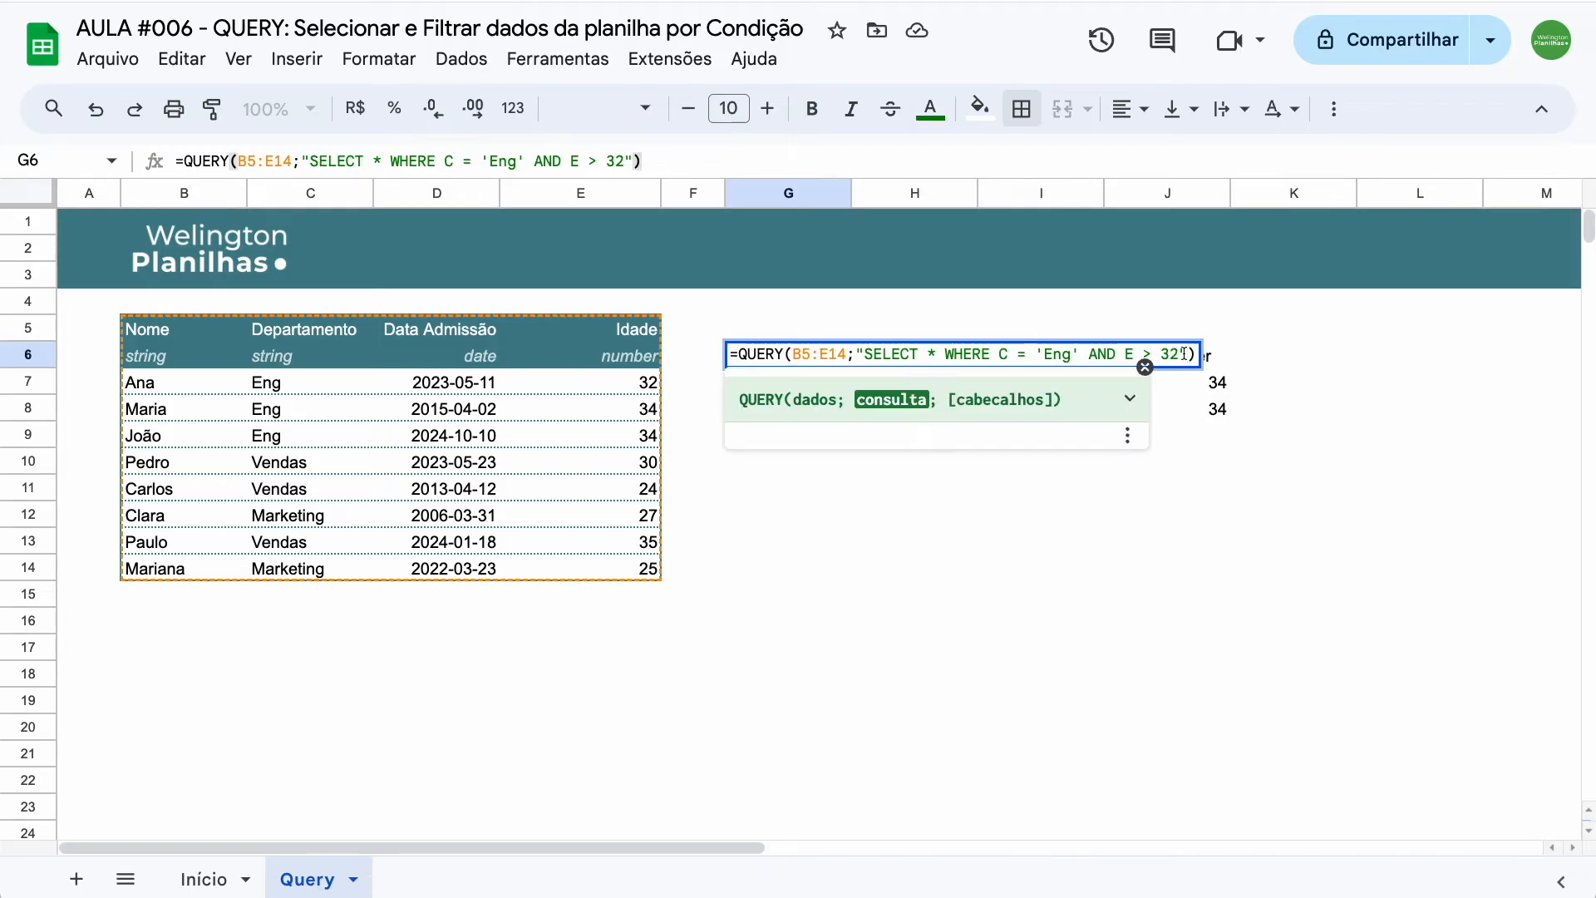
text(; )
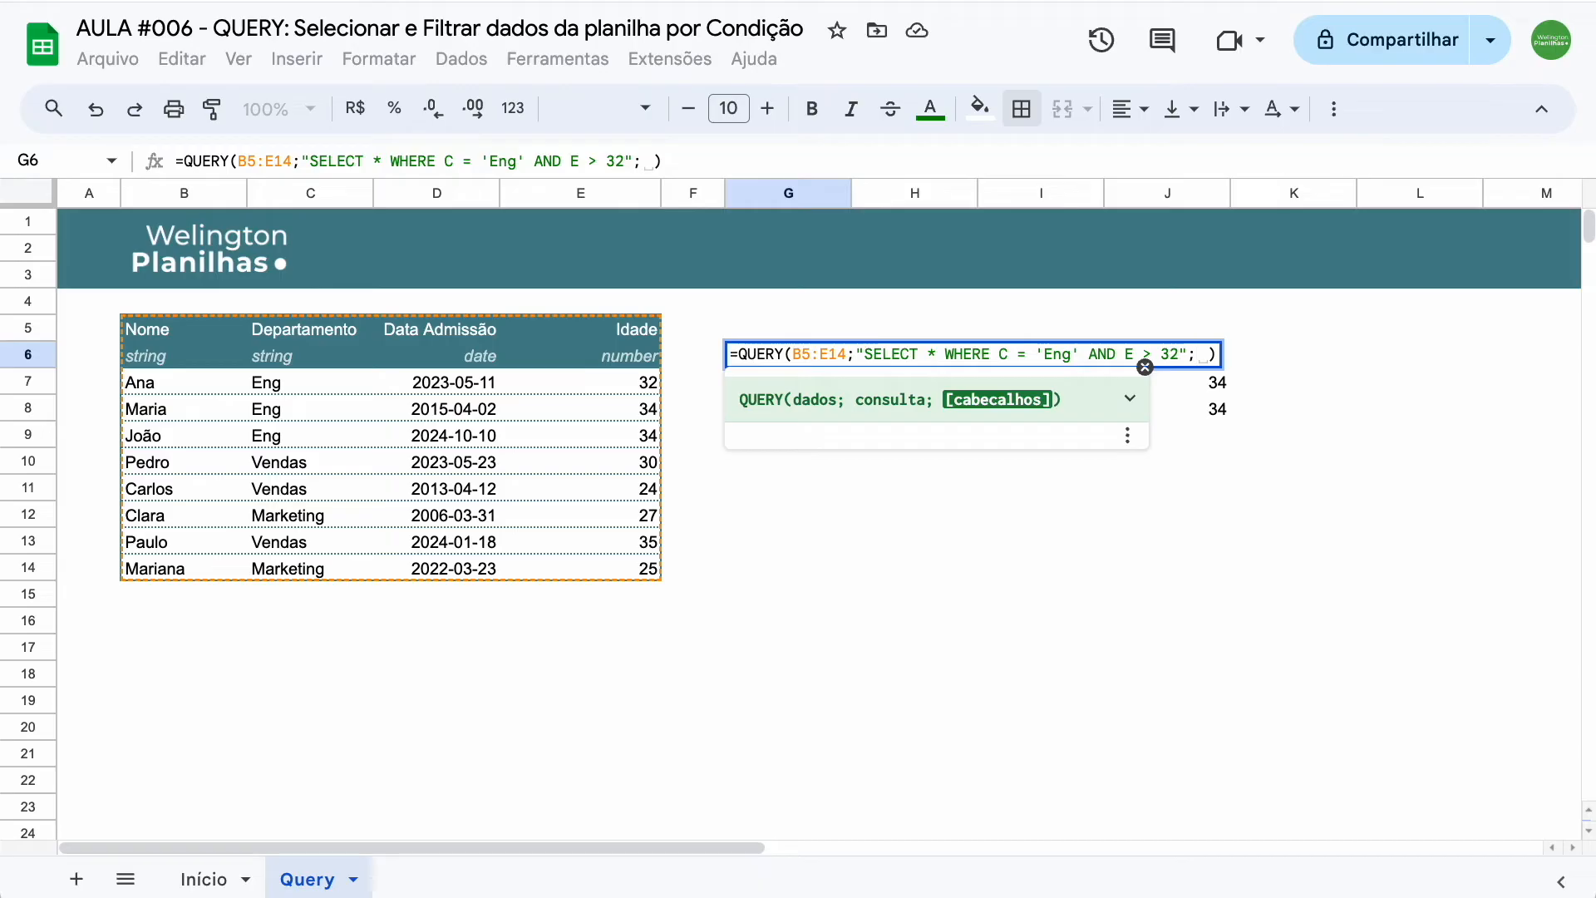
text(0)
key(Return)
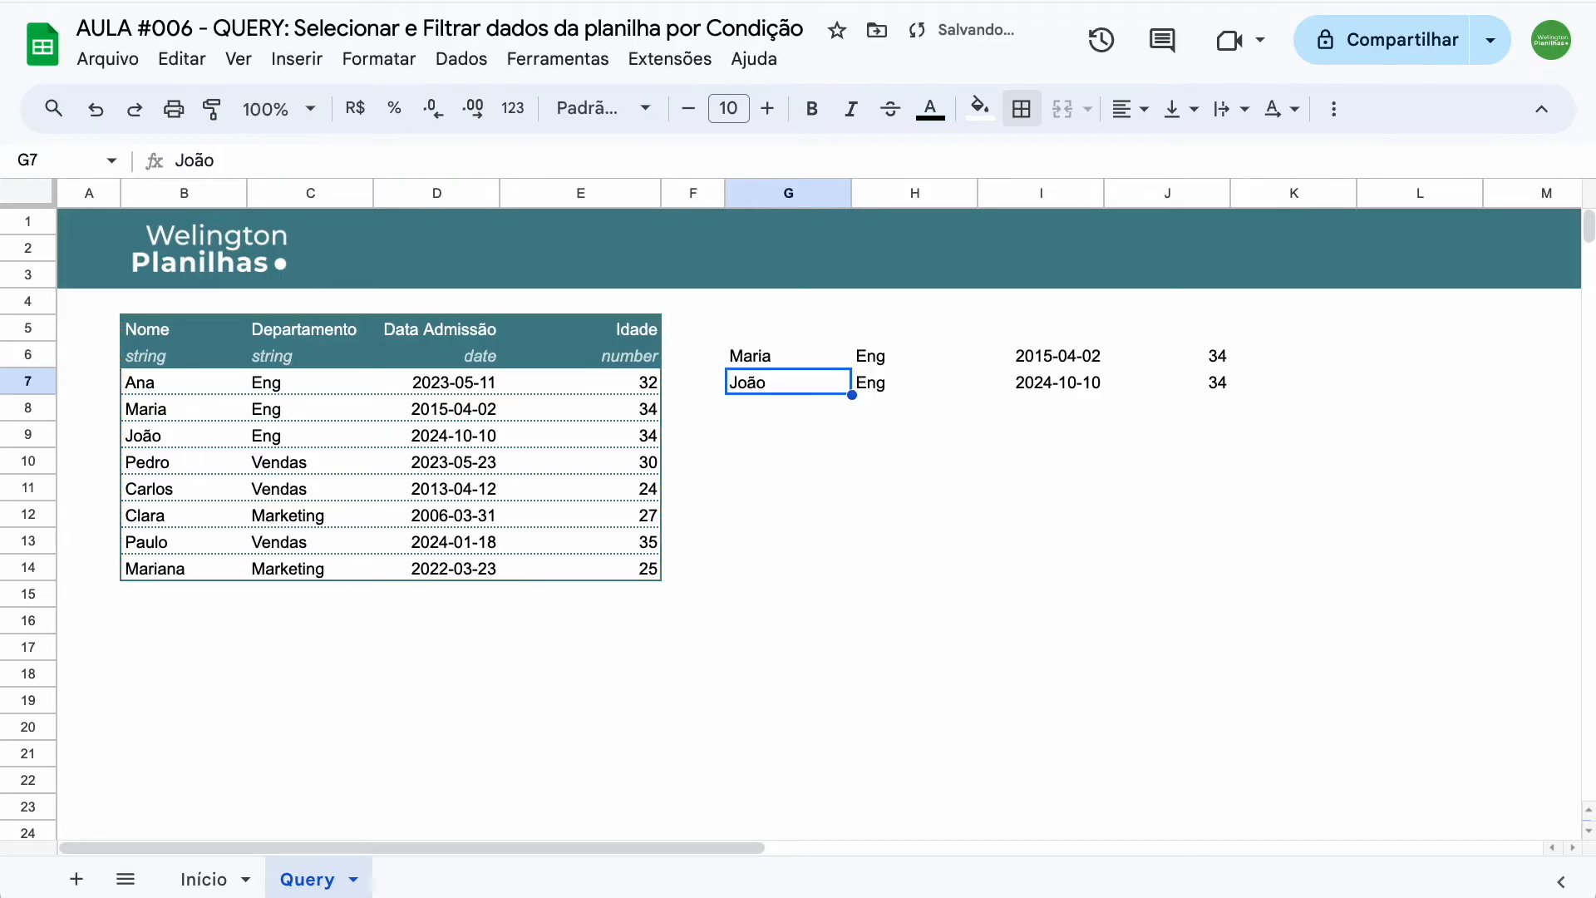
Set the headers argument of the G6 QUERY formula to 1
key(Up)
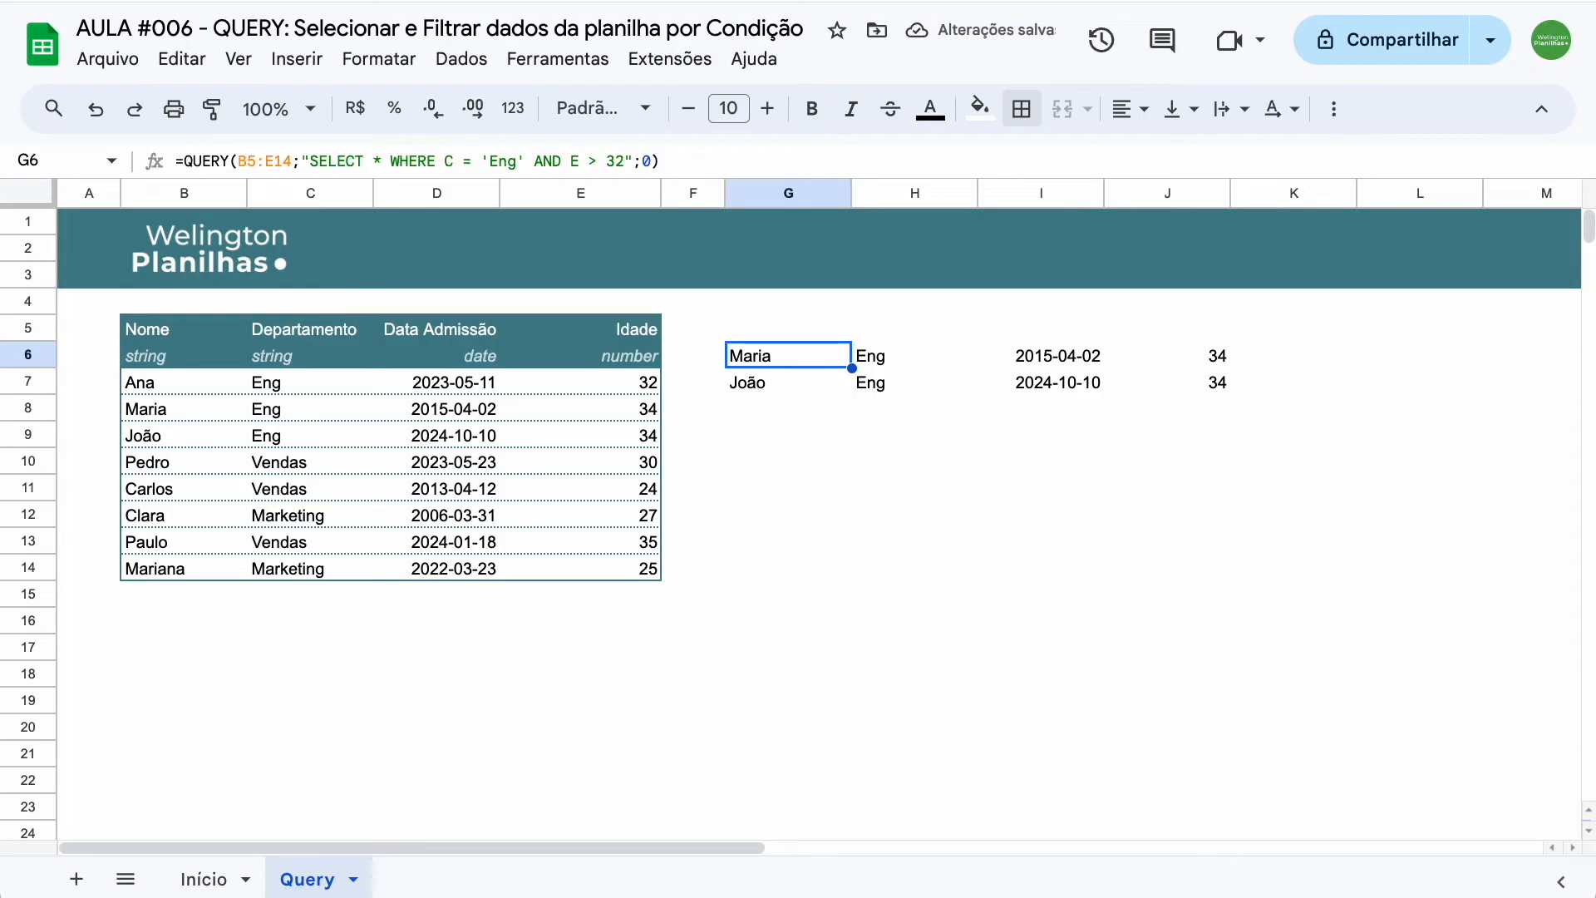
key(Return)
key(BackSpace)
text(1)
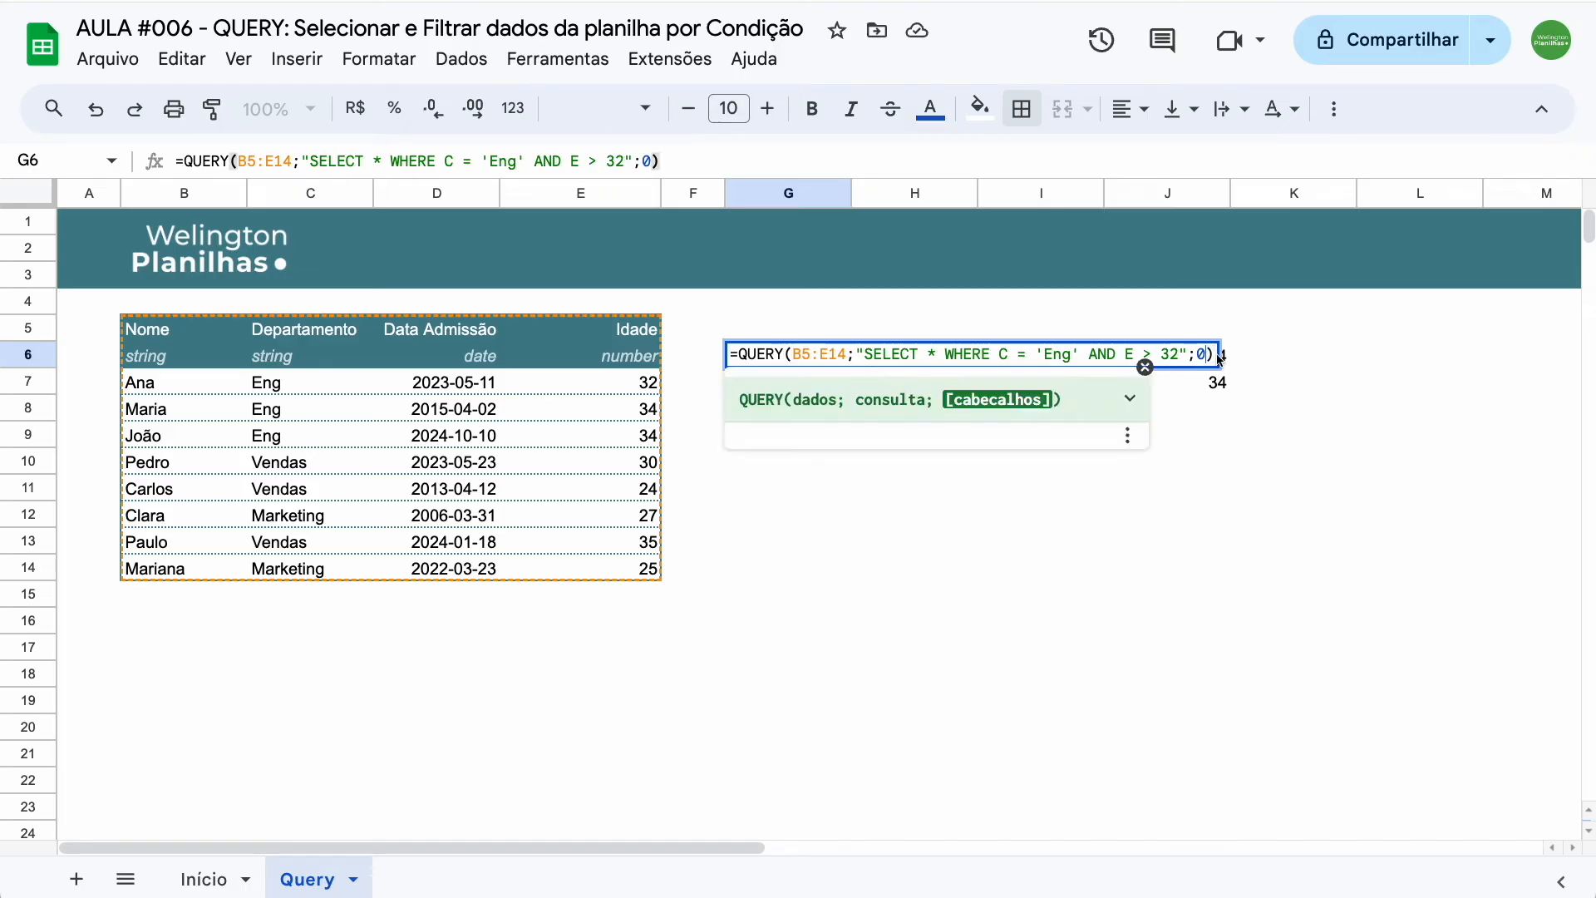
key(Return)
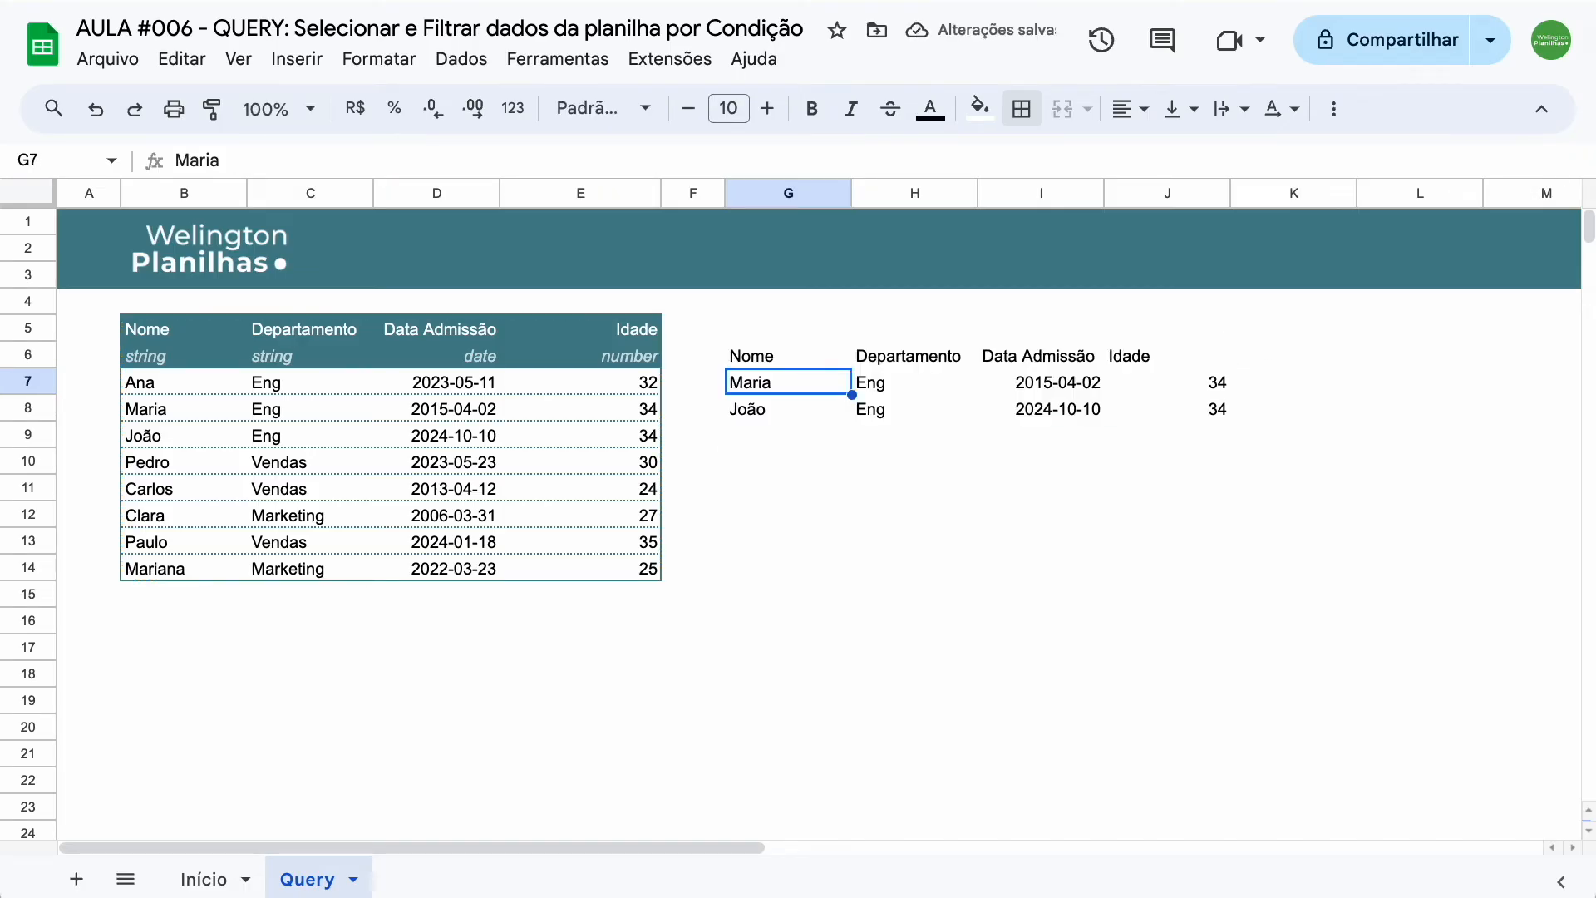
Change the headers argument of the G6 QUERY formula to 2
key(Up)
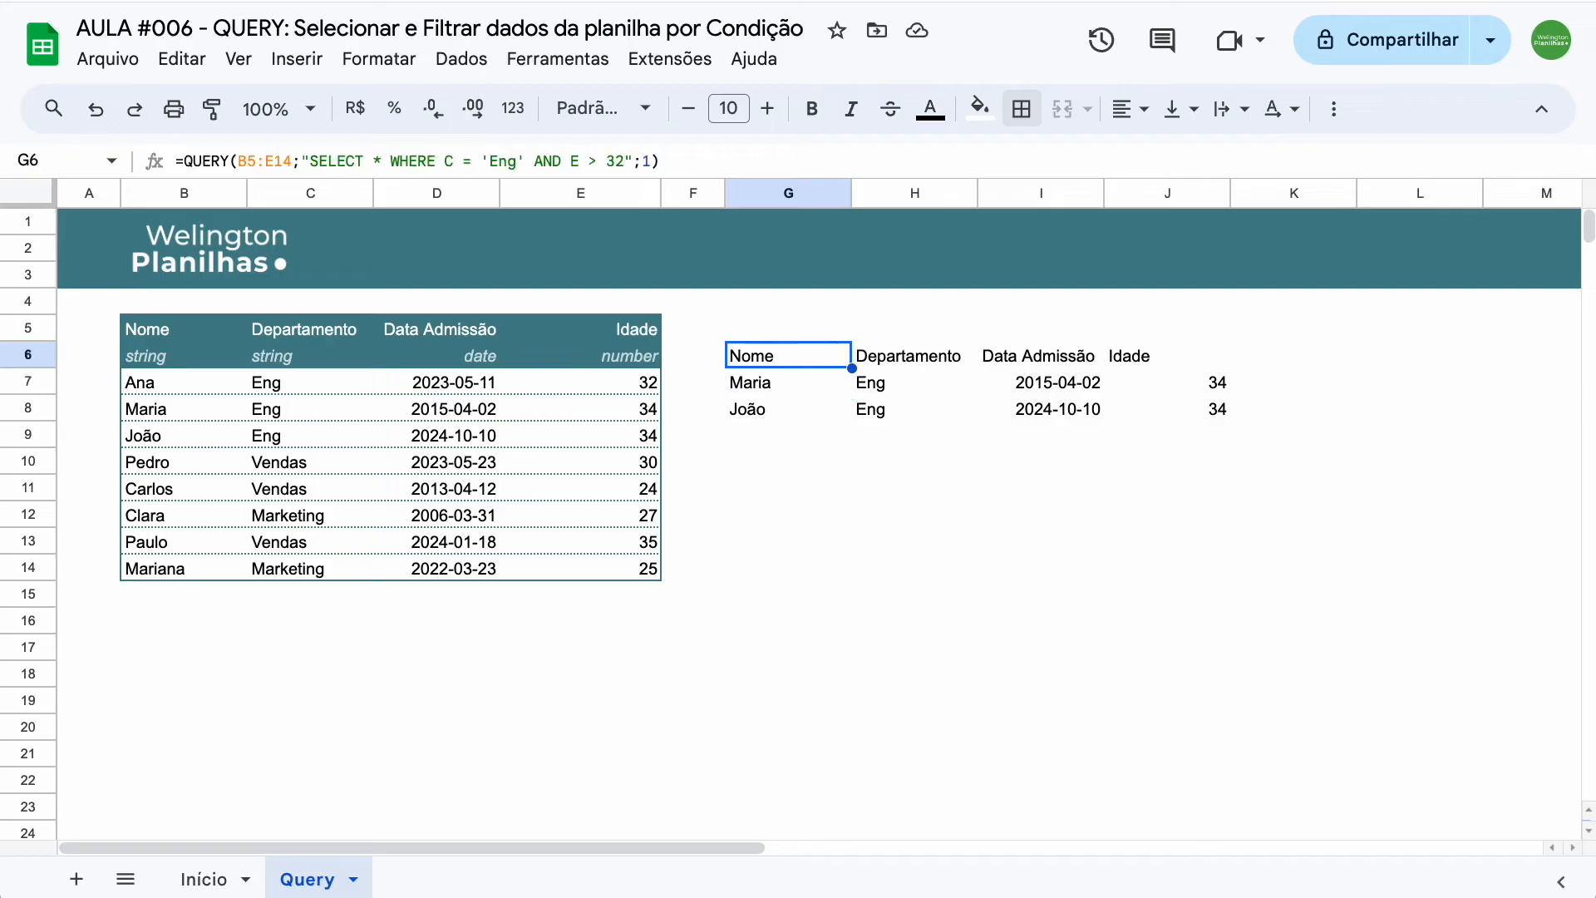
key(Return)
key(BackSpace)
text(2)
key(Return)
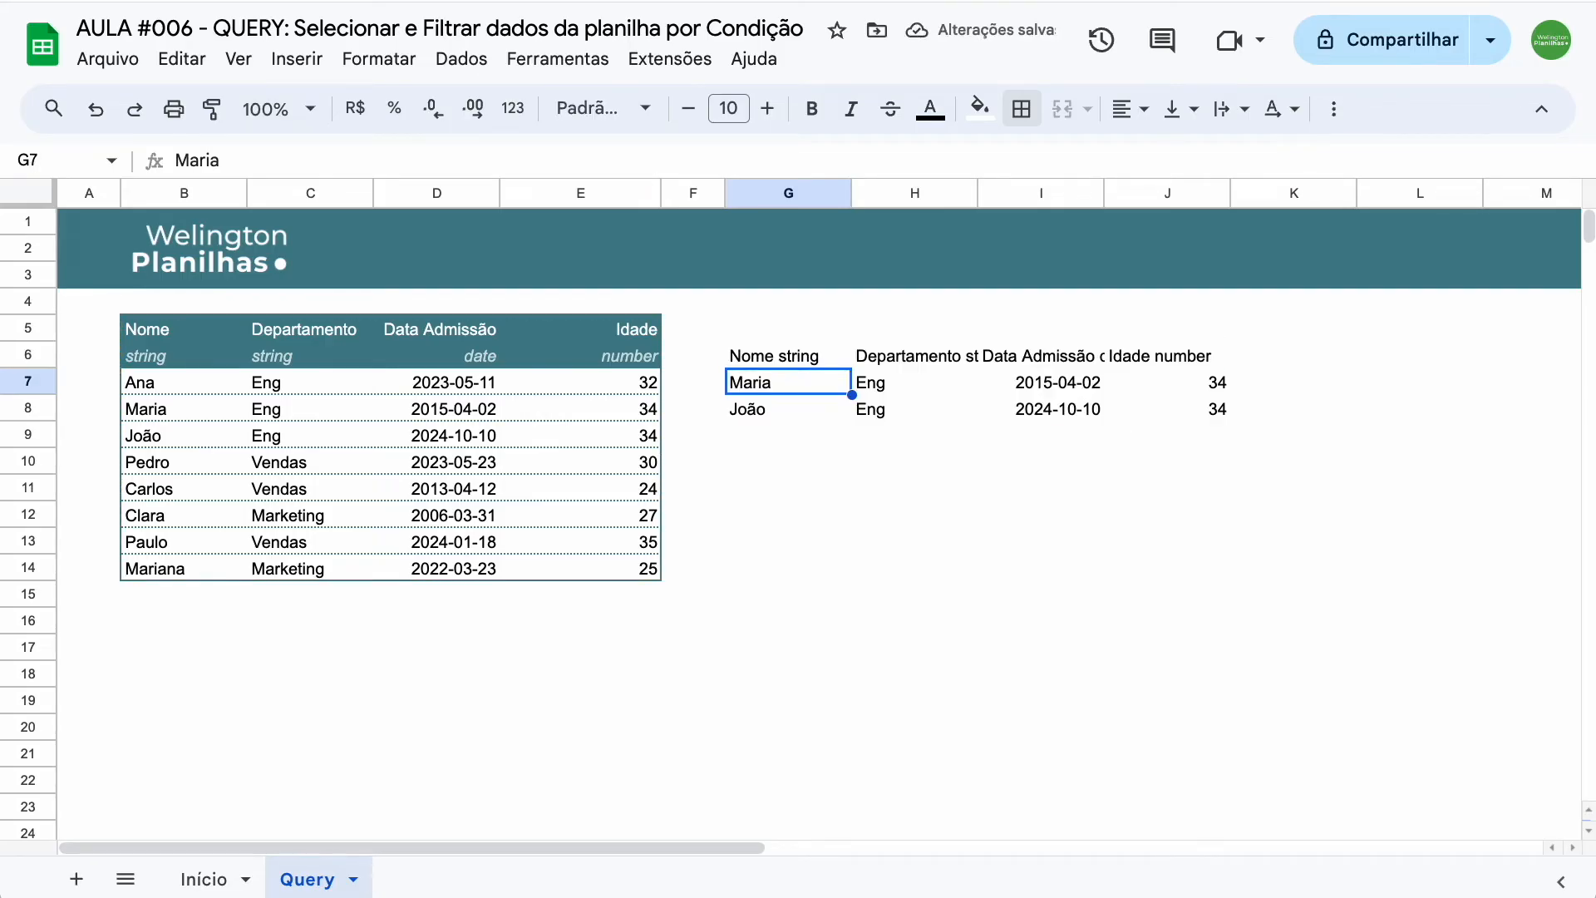
Try the value 3 as the headers argument of the G6 QUERY formula
key(Up)
key(Return)
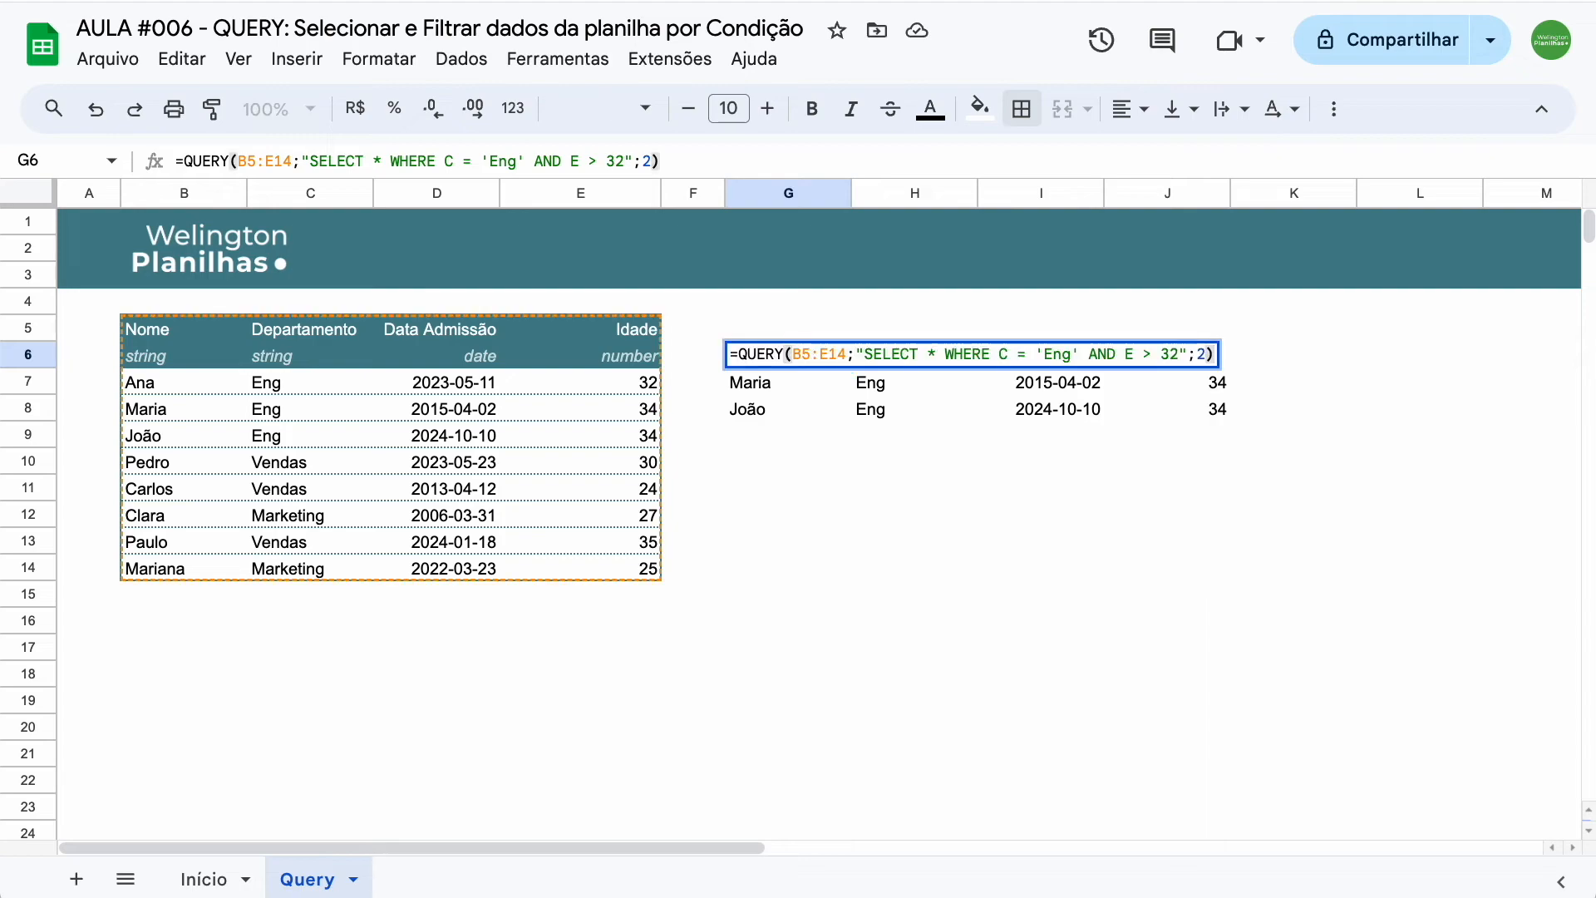
key(BackSpace)
text(3)
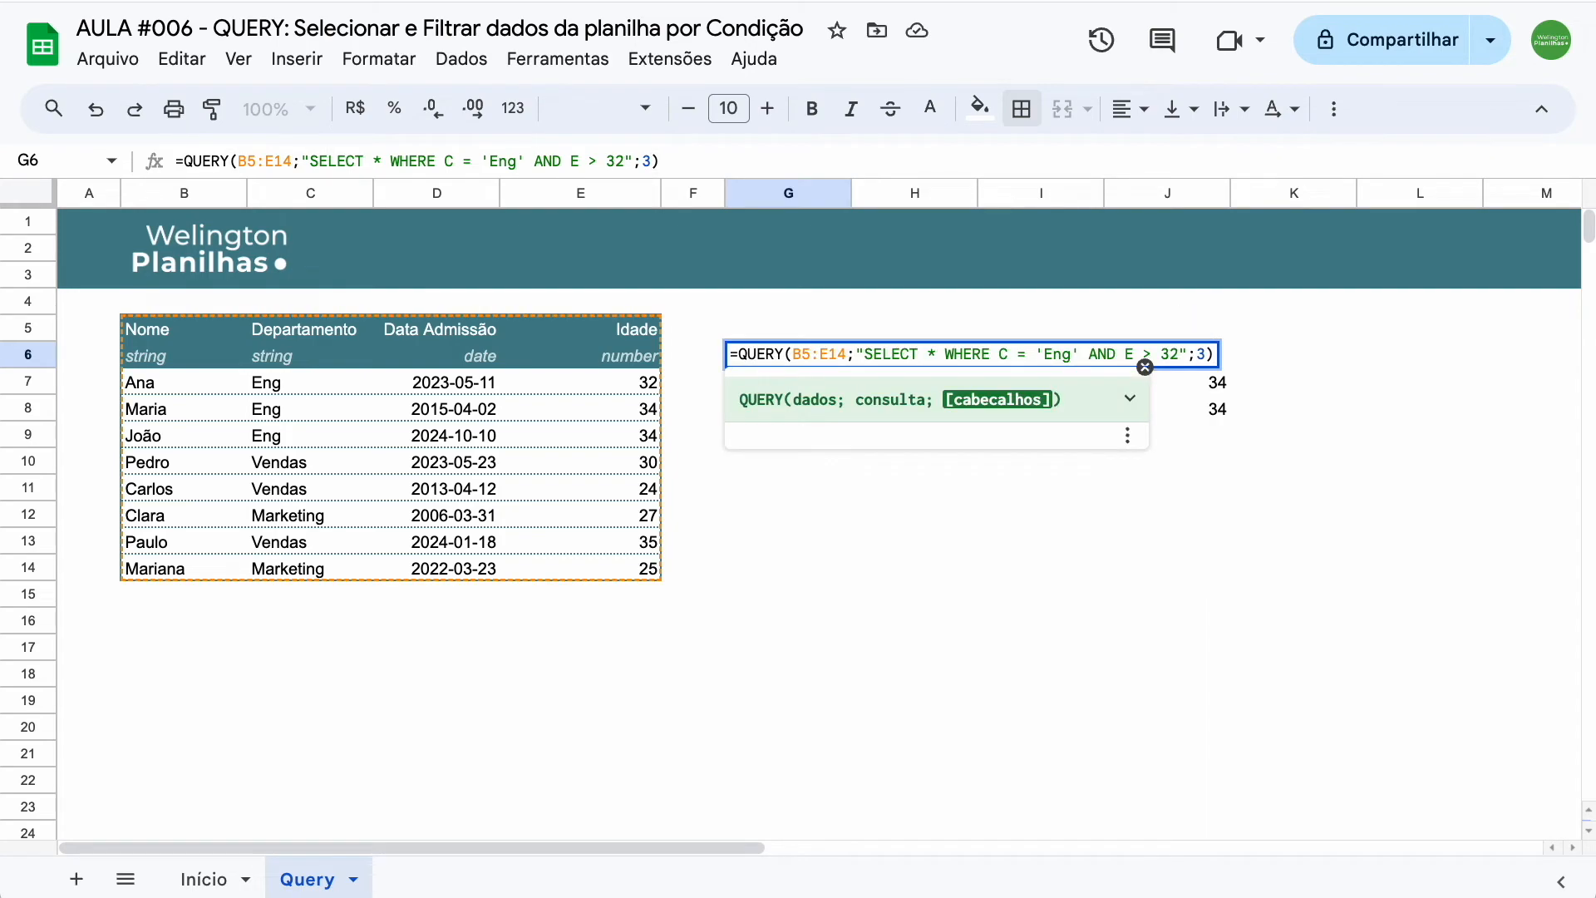
key(Return)
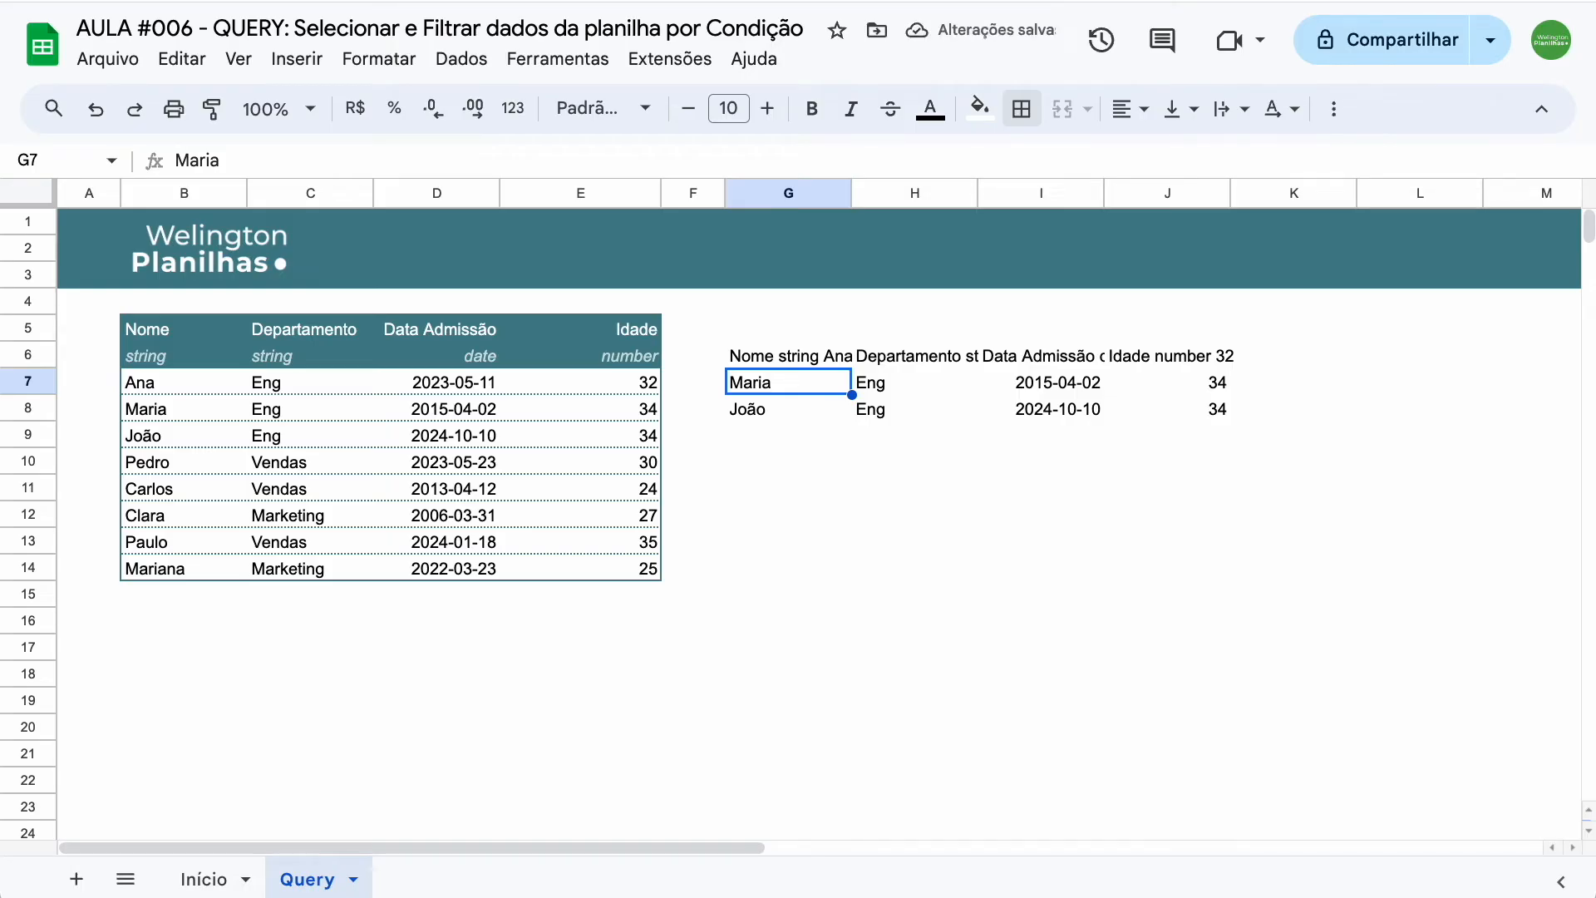
Set the G6 QUERY formula's headers argument back to 1 so only the first header row is used
key(Up)
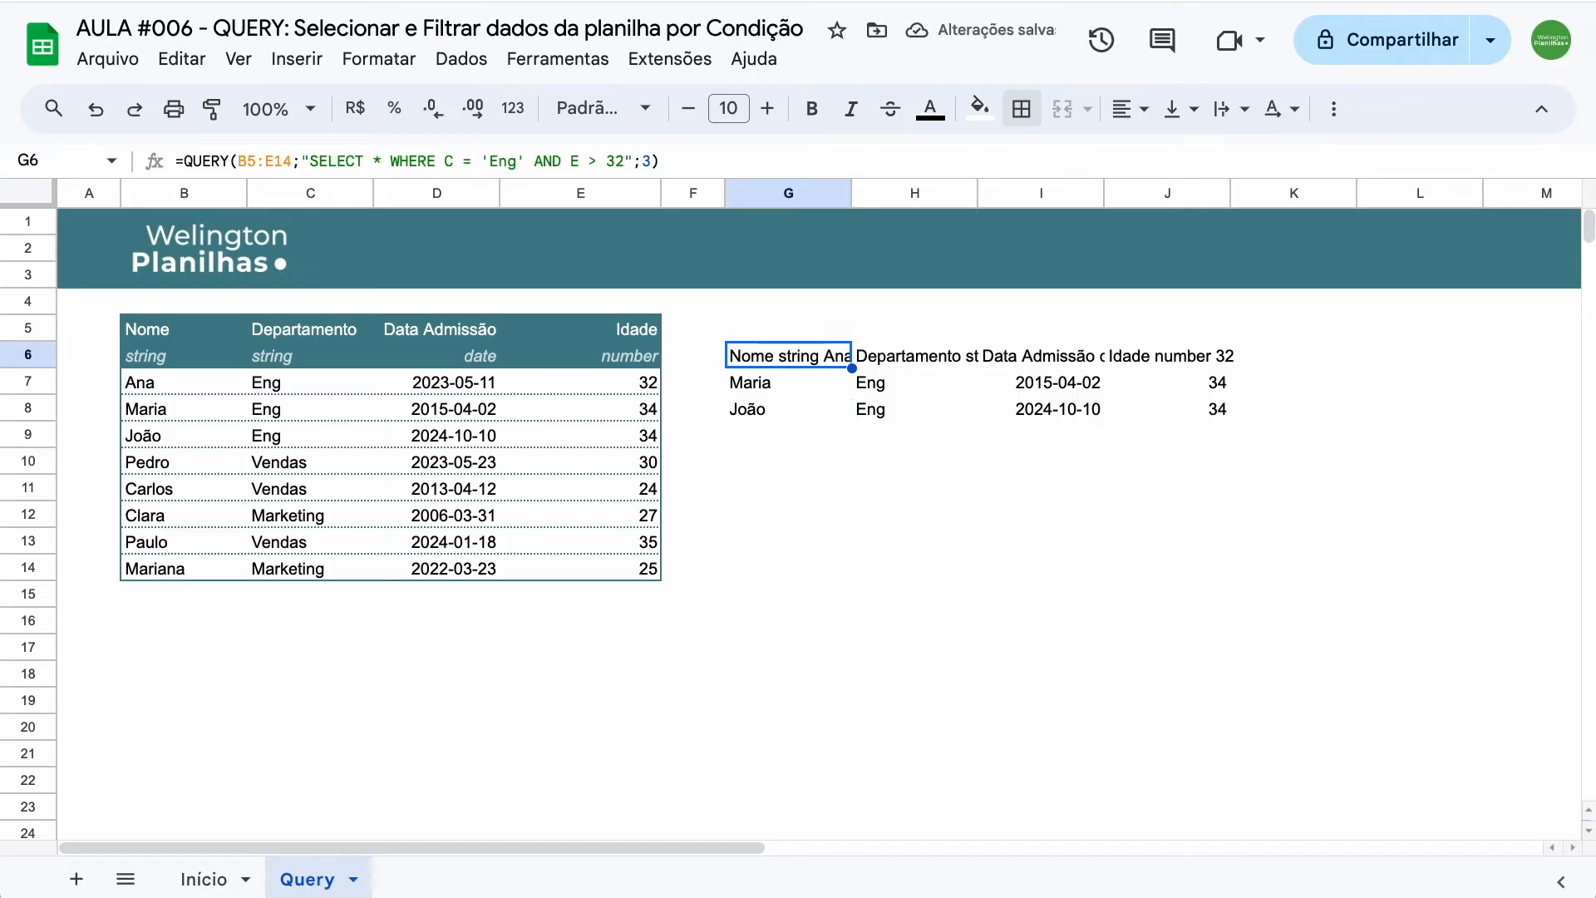
key(Return)
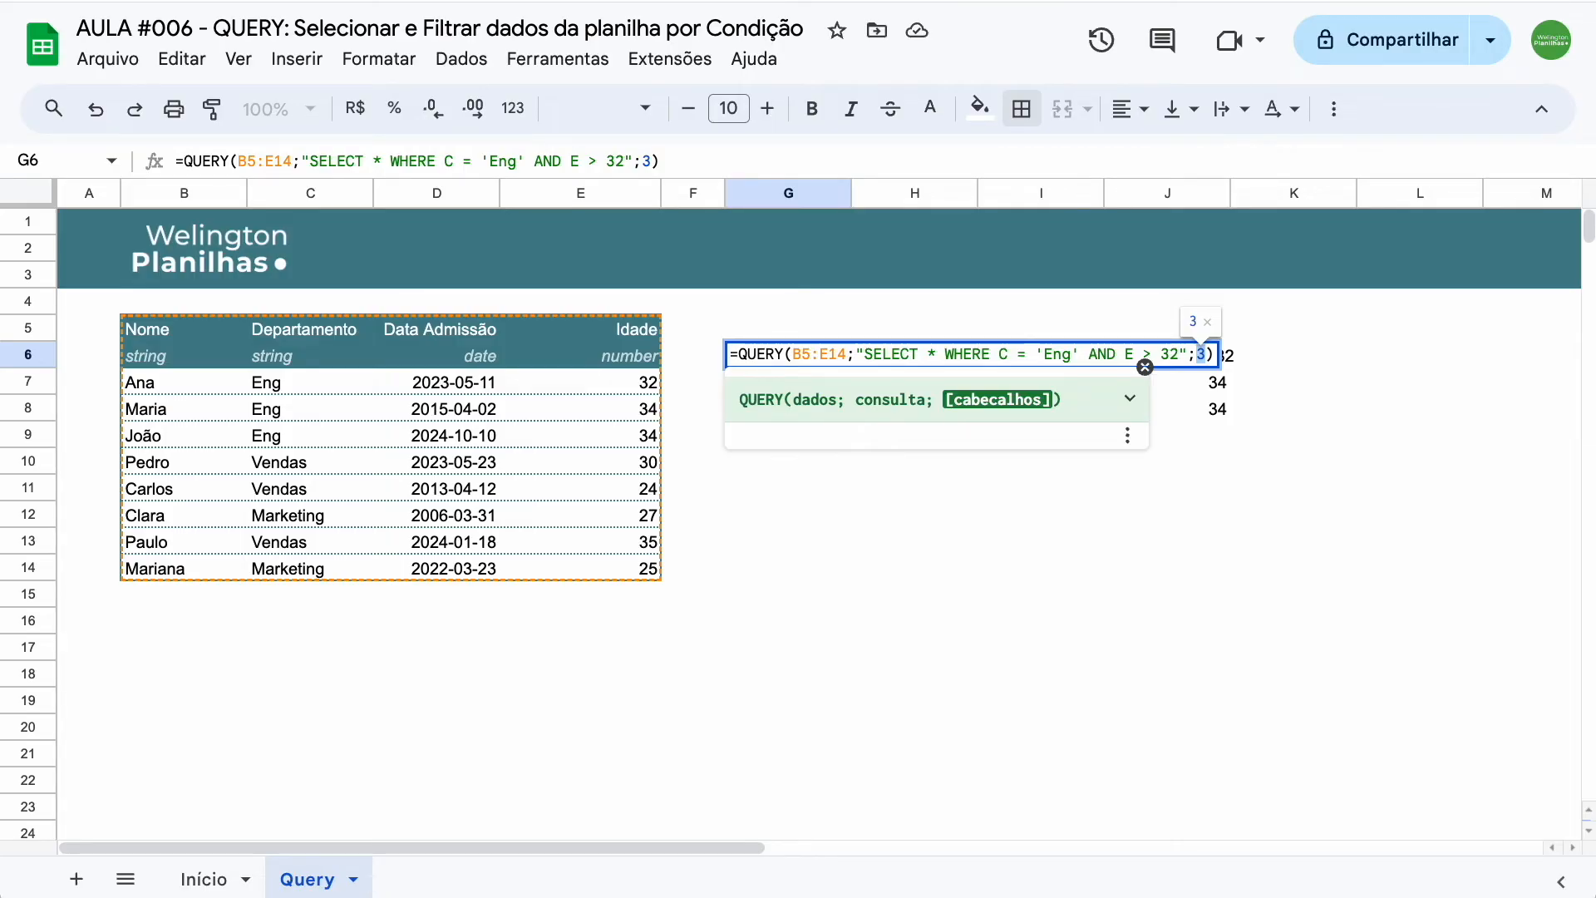
text(1)
key(Return)
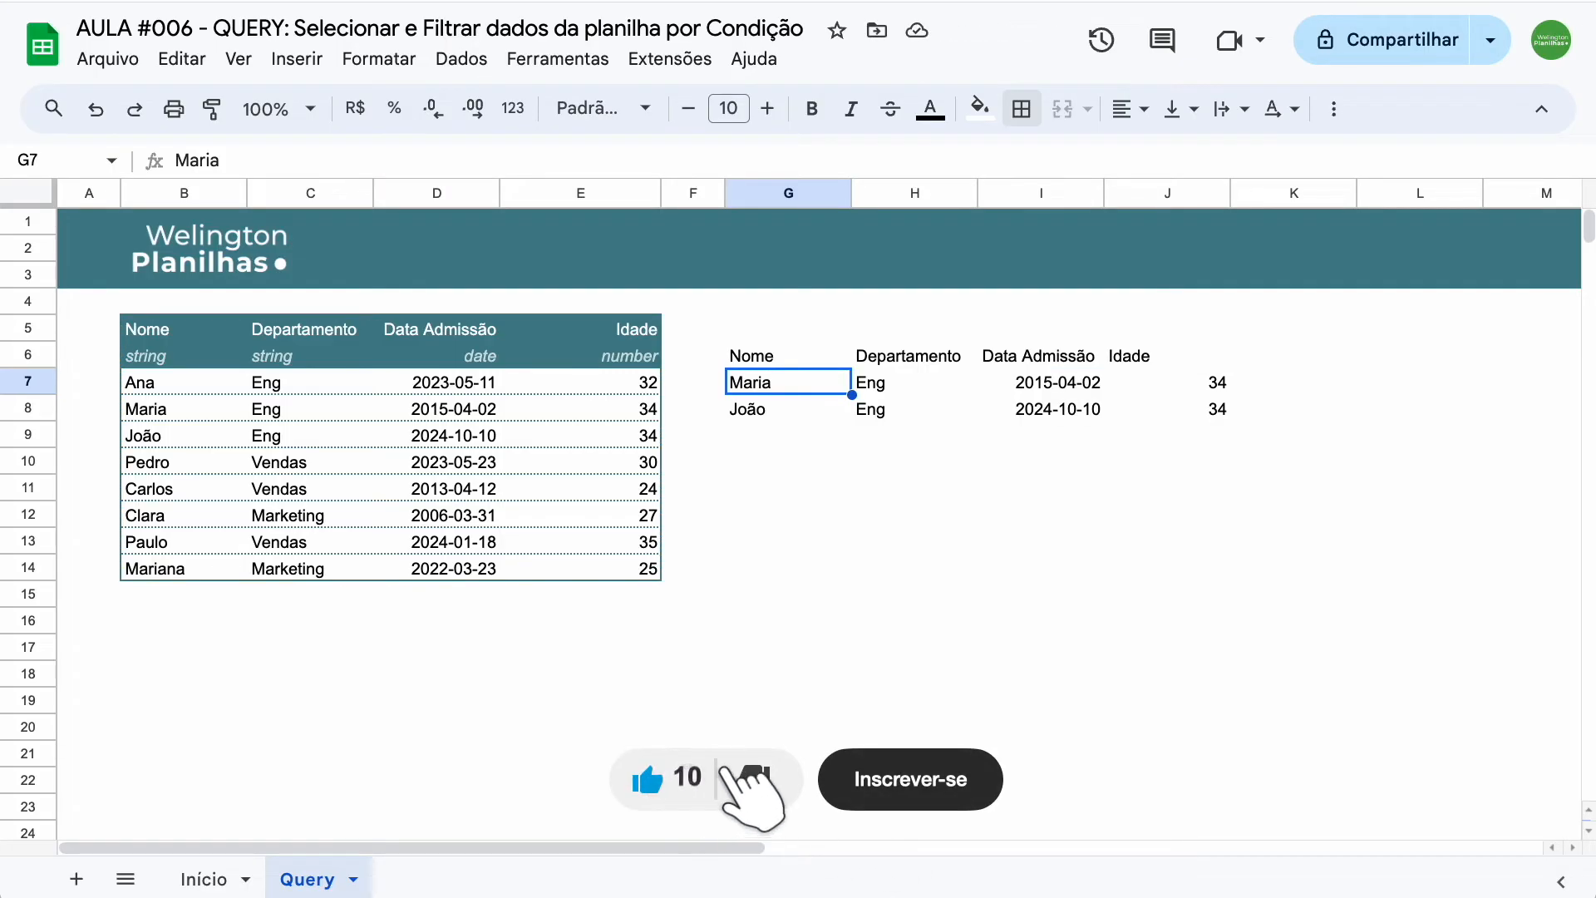
Replace the AND operator in the G6 query with OR, giving WHERE C = 'Eng' OR E > 32
key(Up)
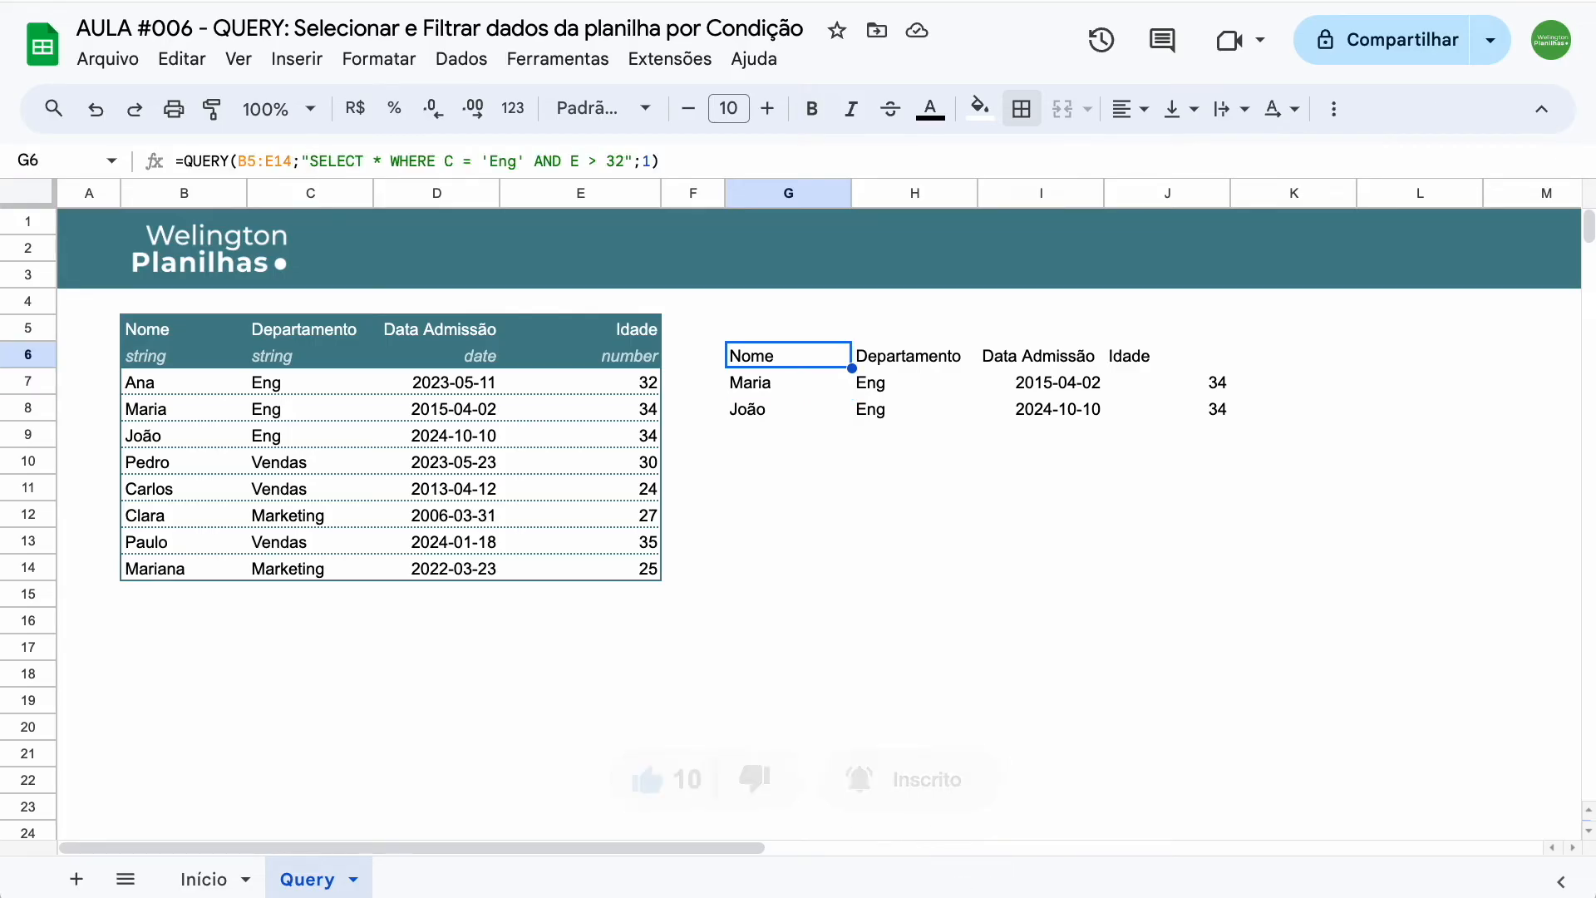
key(Return)
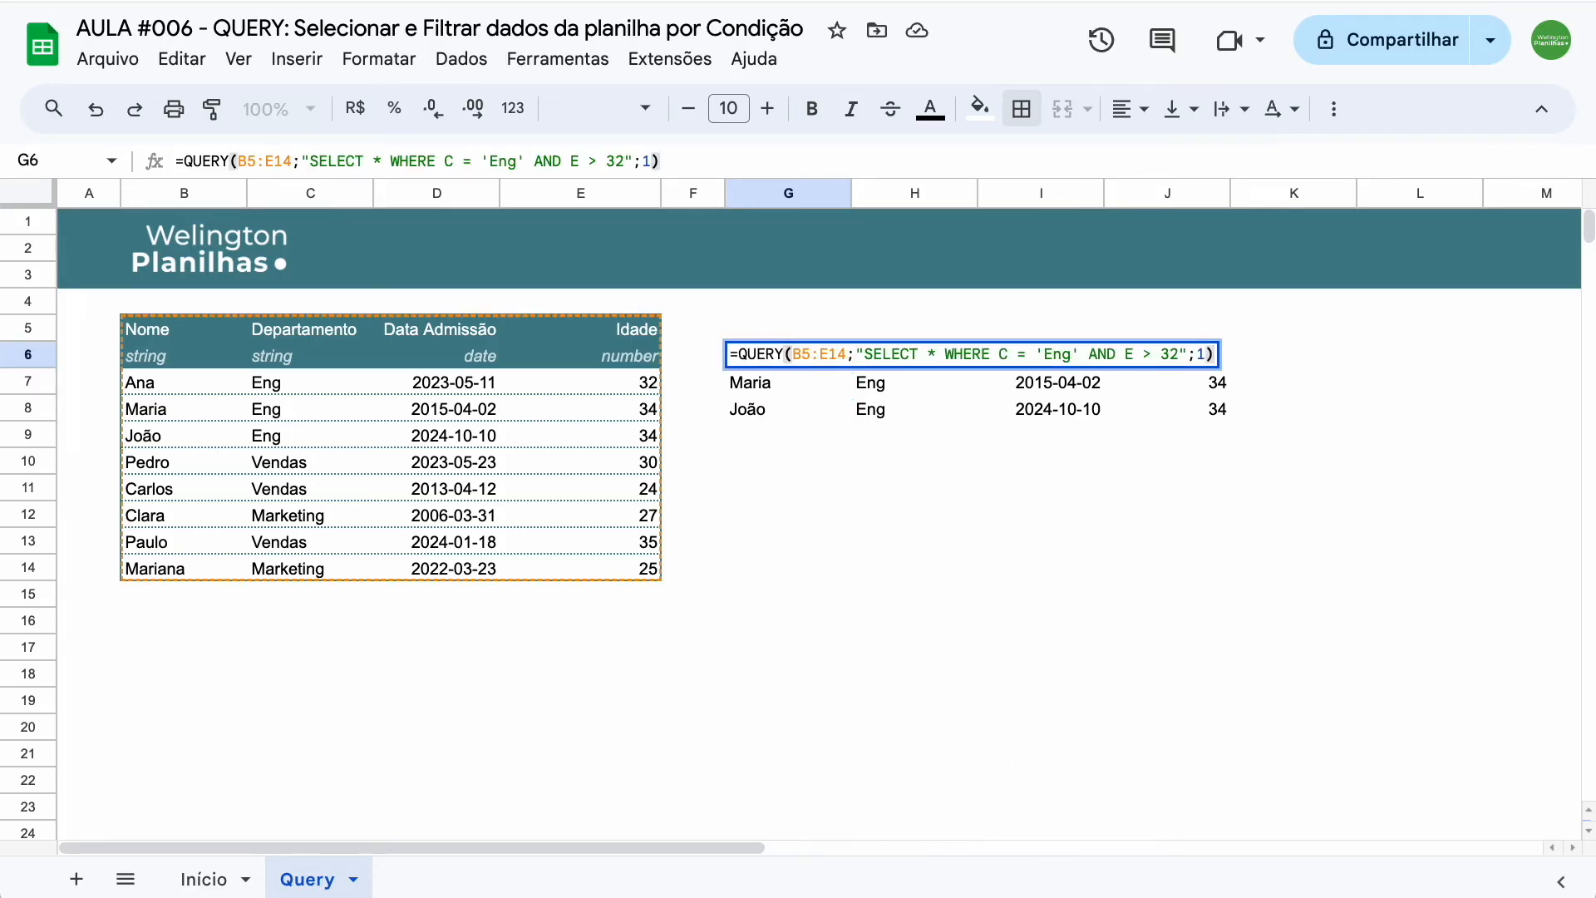
double_click(1112, 354)
click(1113, 354)
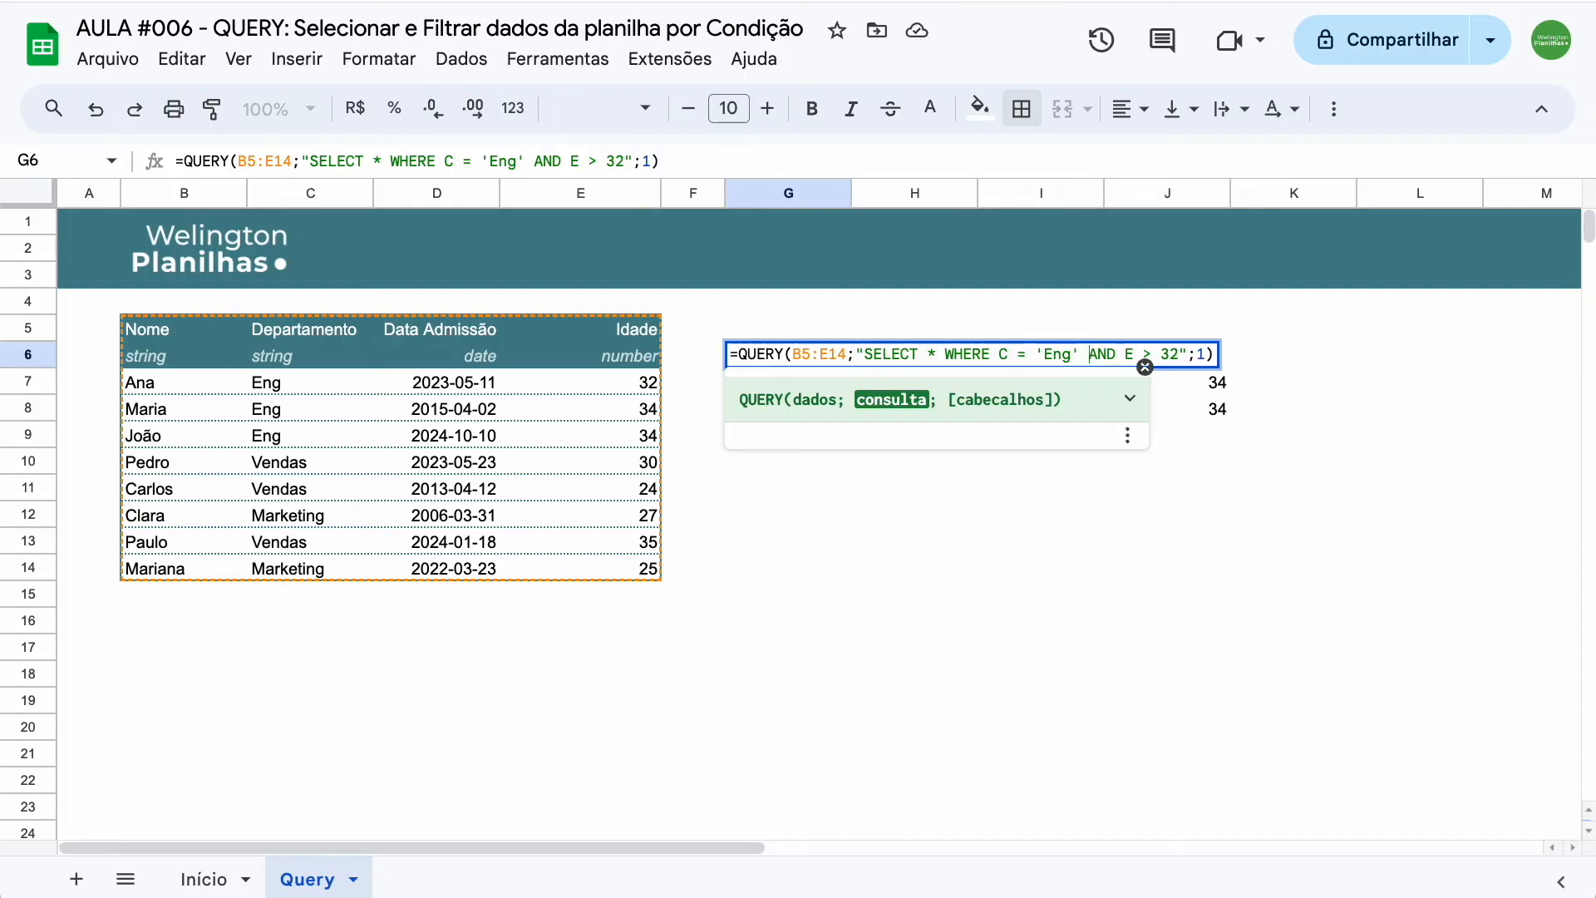
double_click(1105, 354)
text(OR)
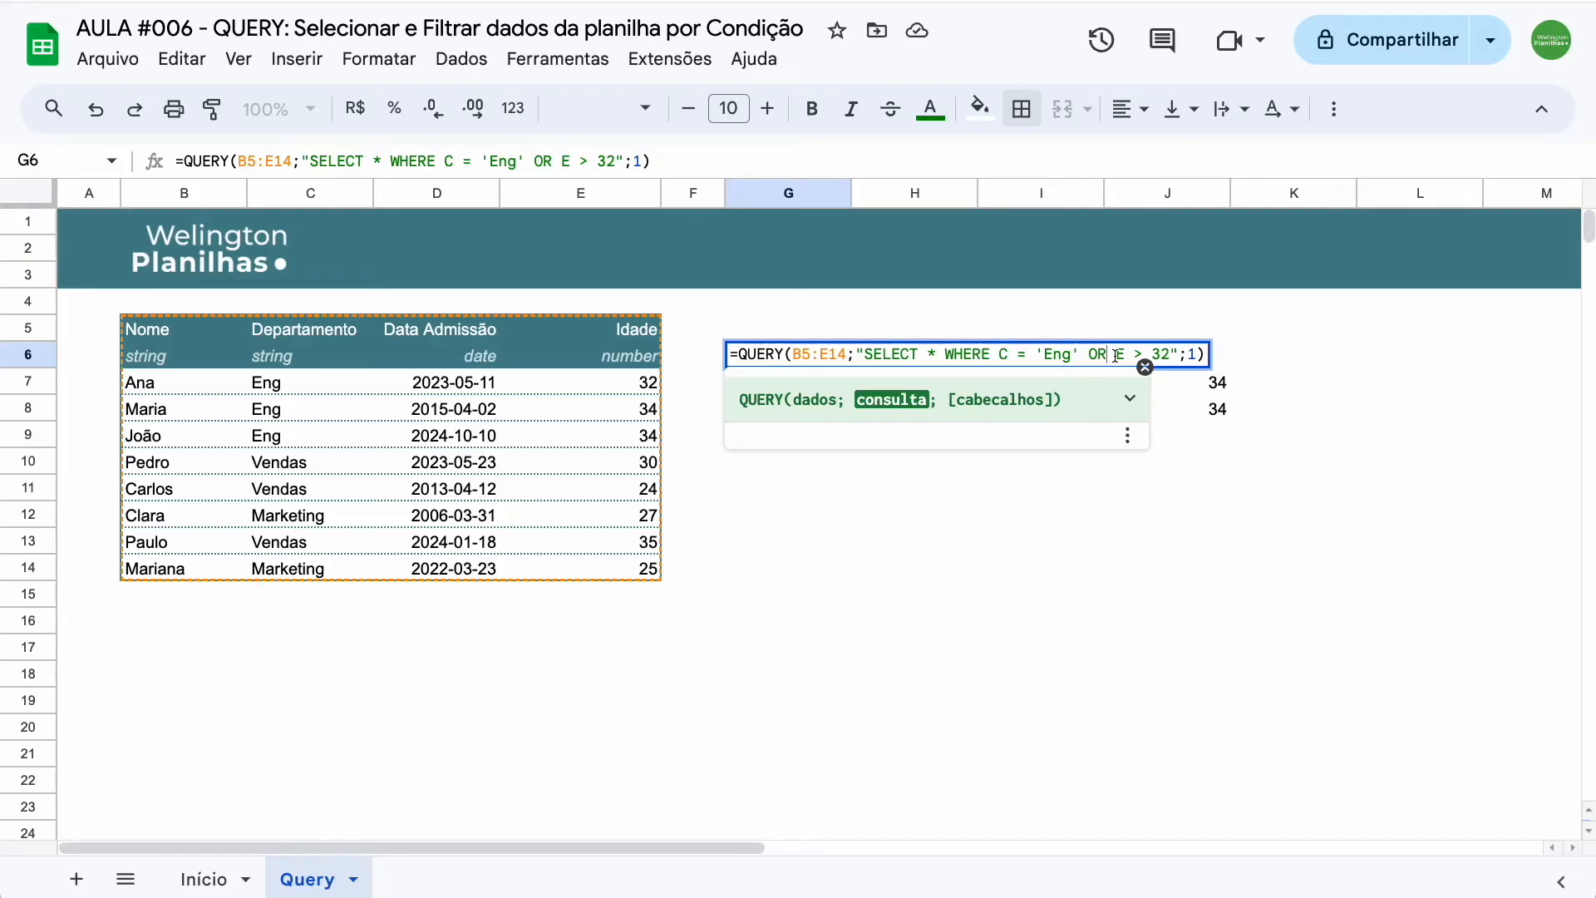
key(Return)
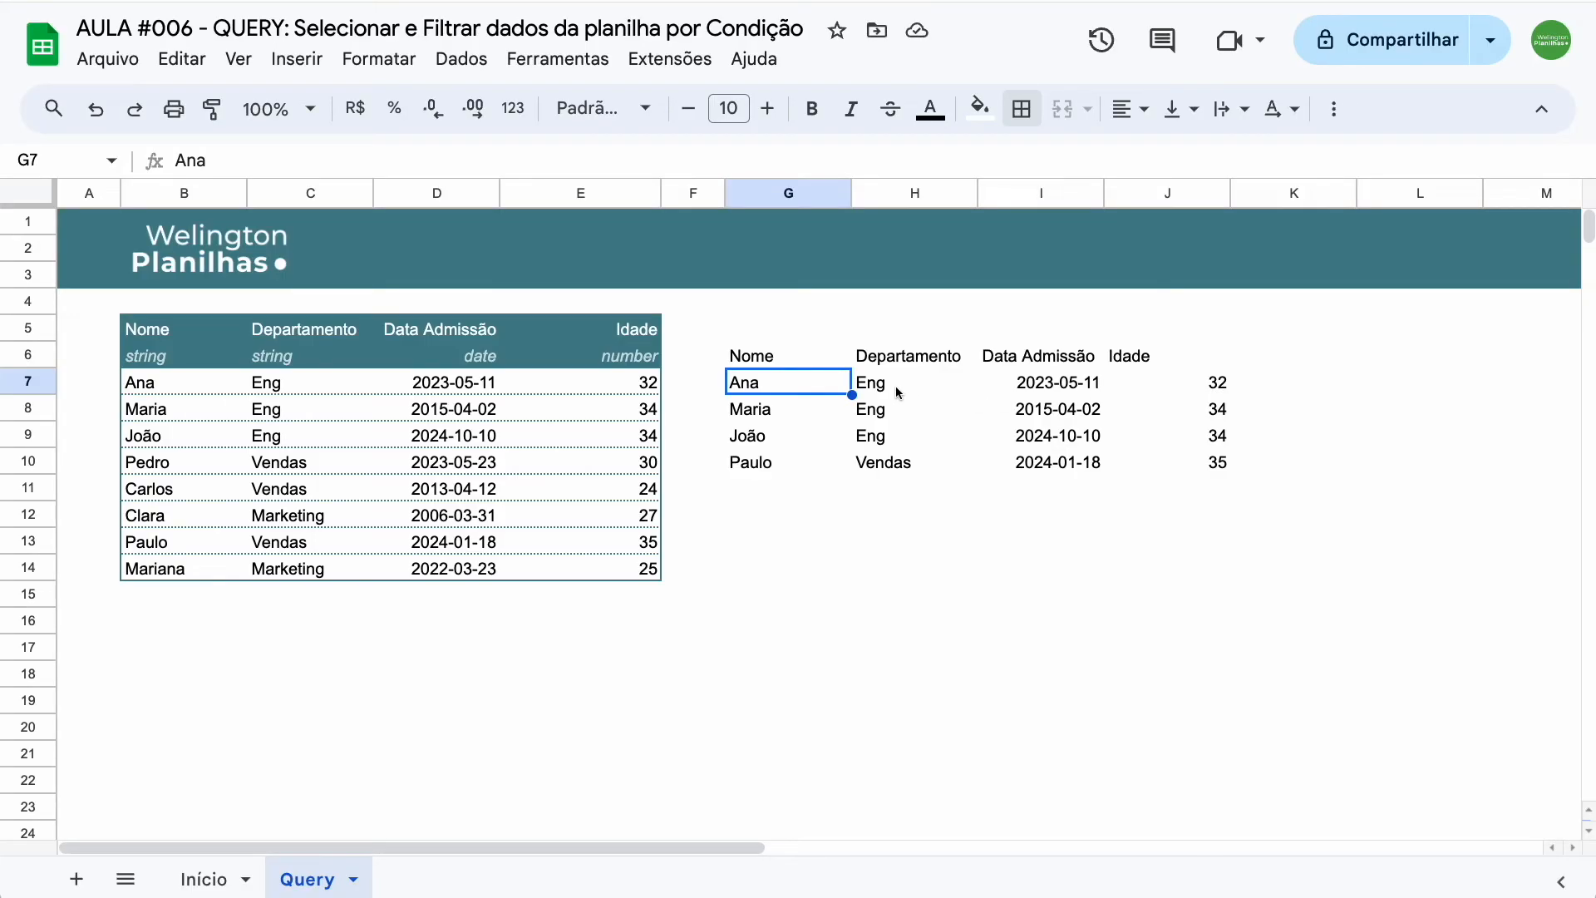
Change the department criterion in the G6 query to 'Marketing'
click(757, 360)
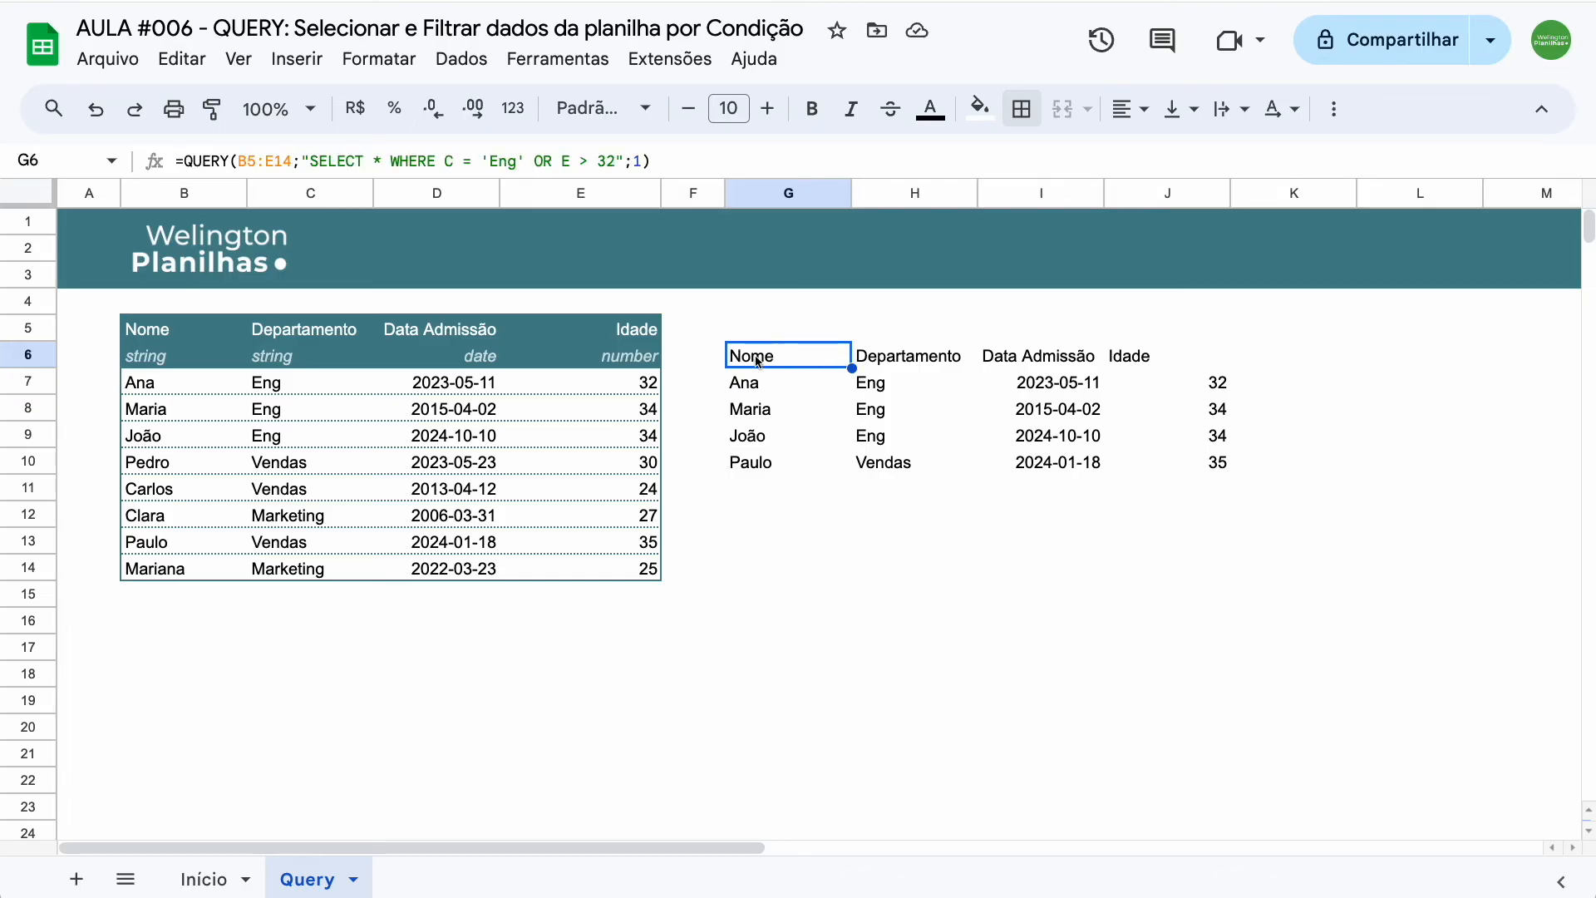
double_click(758, 360)
double_click(1068, 356)
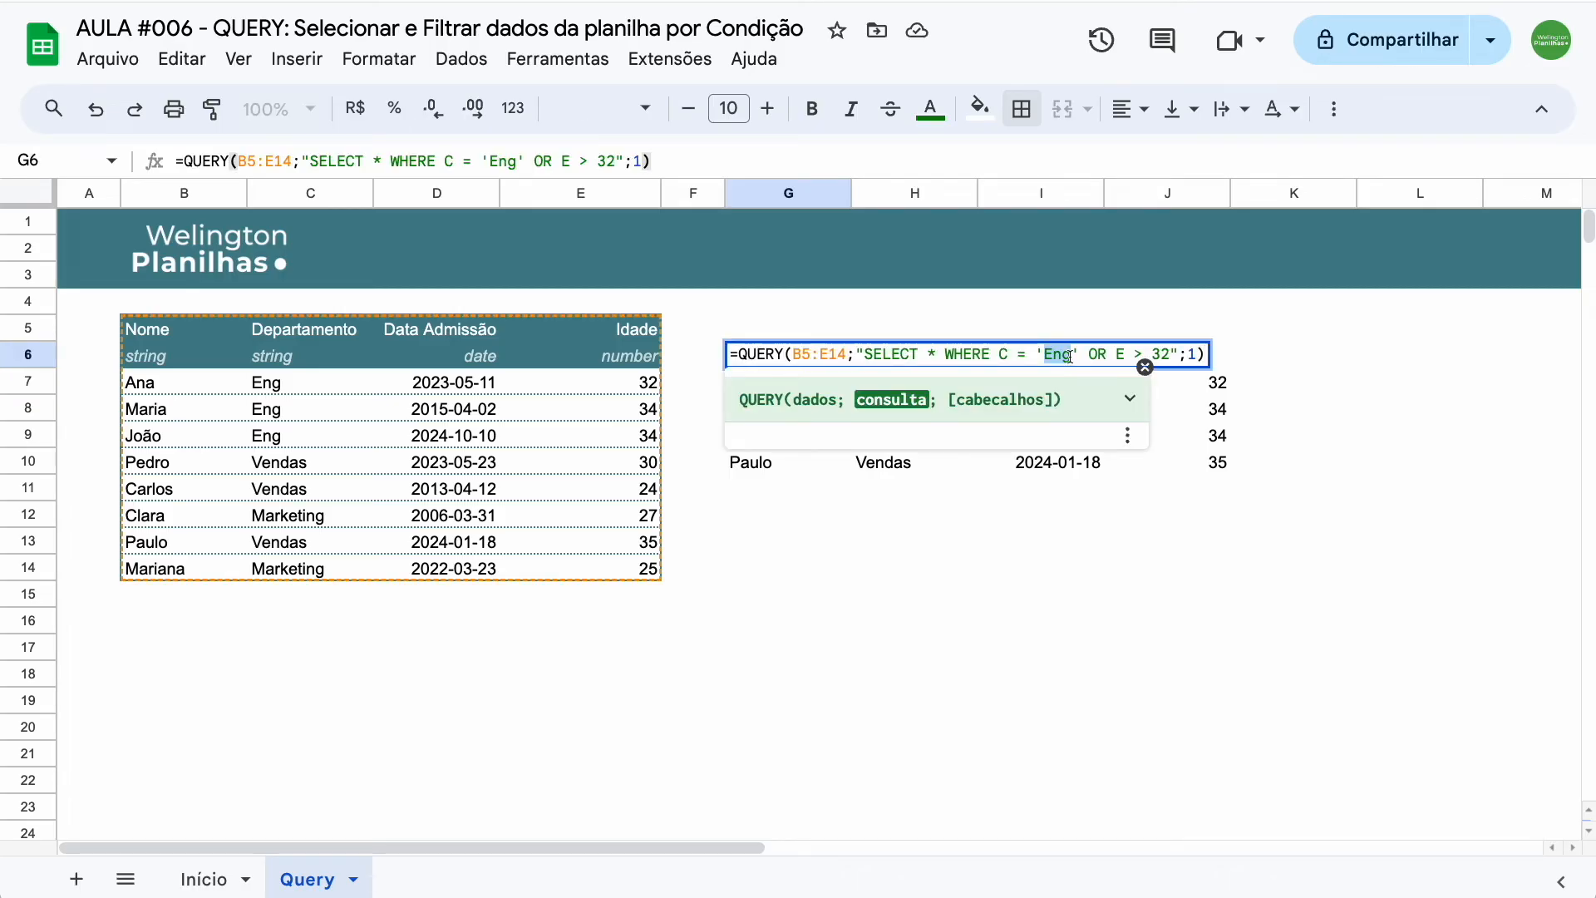
text(Marketing)
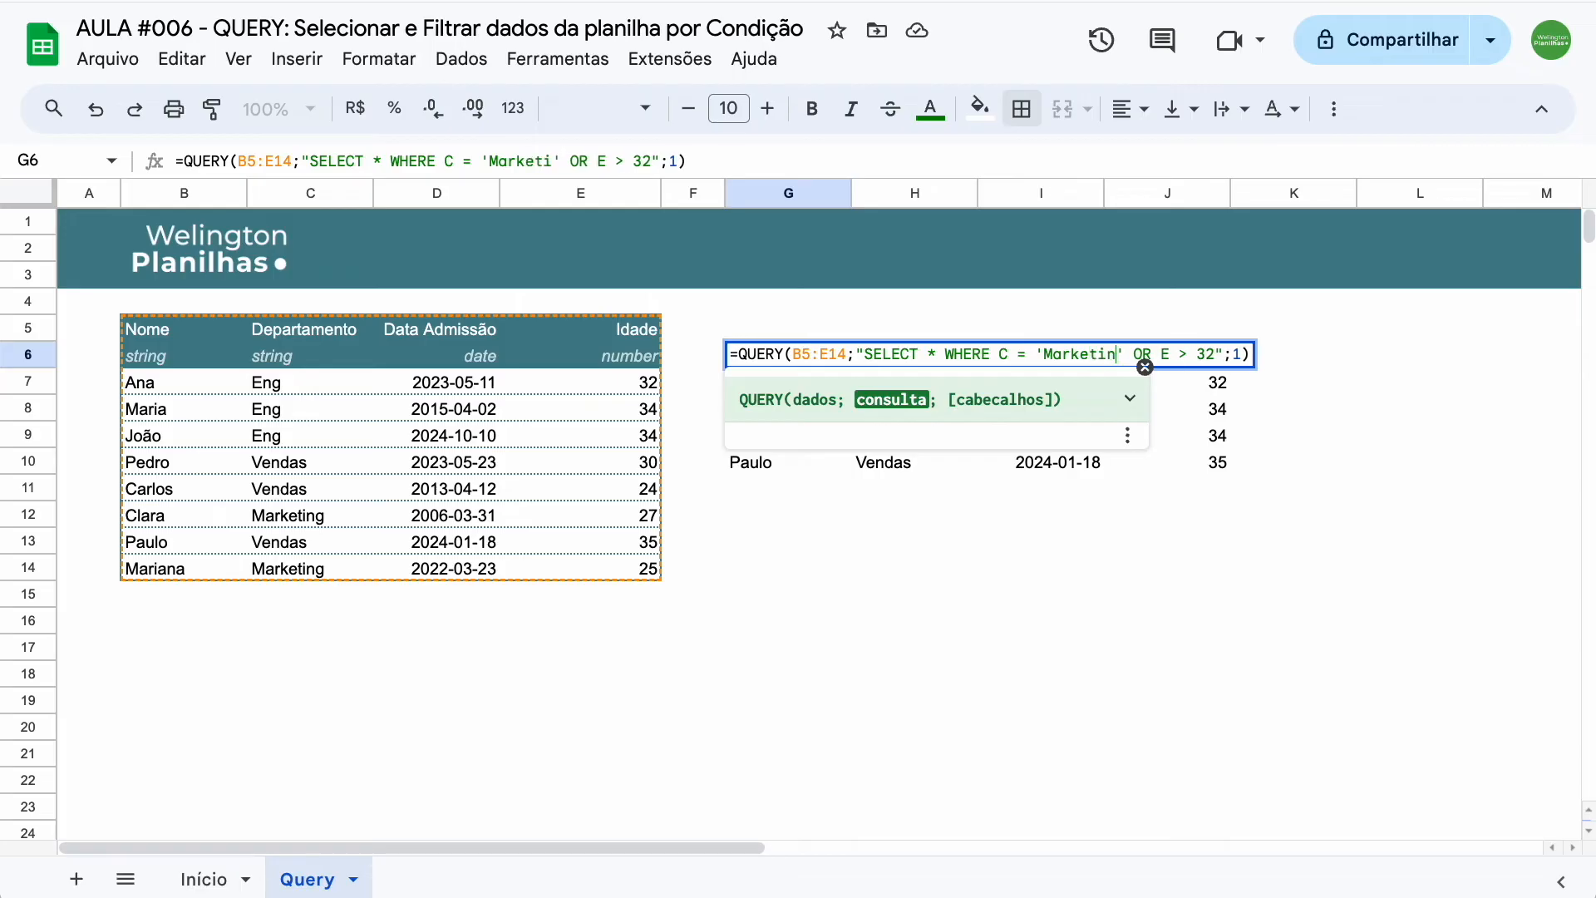
key(Return)
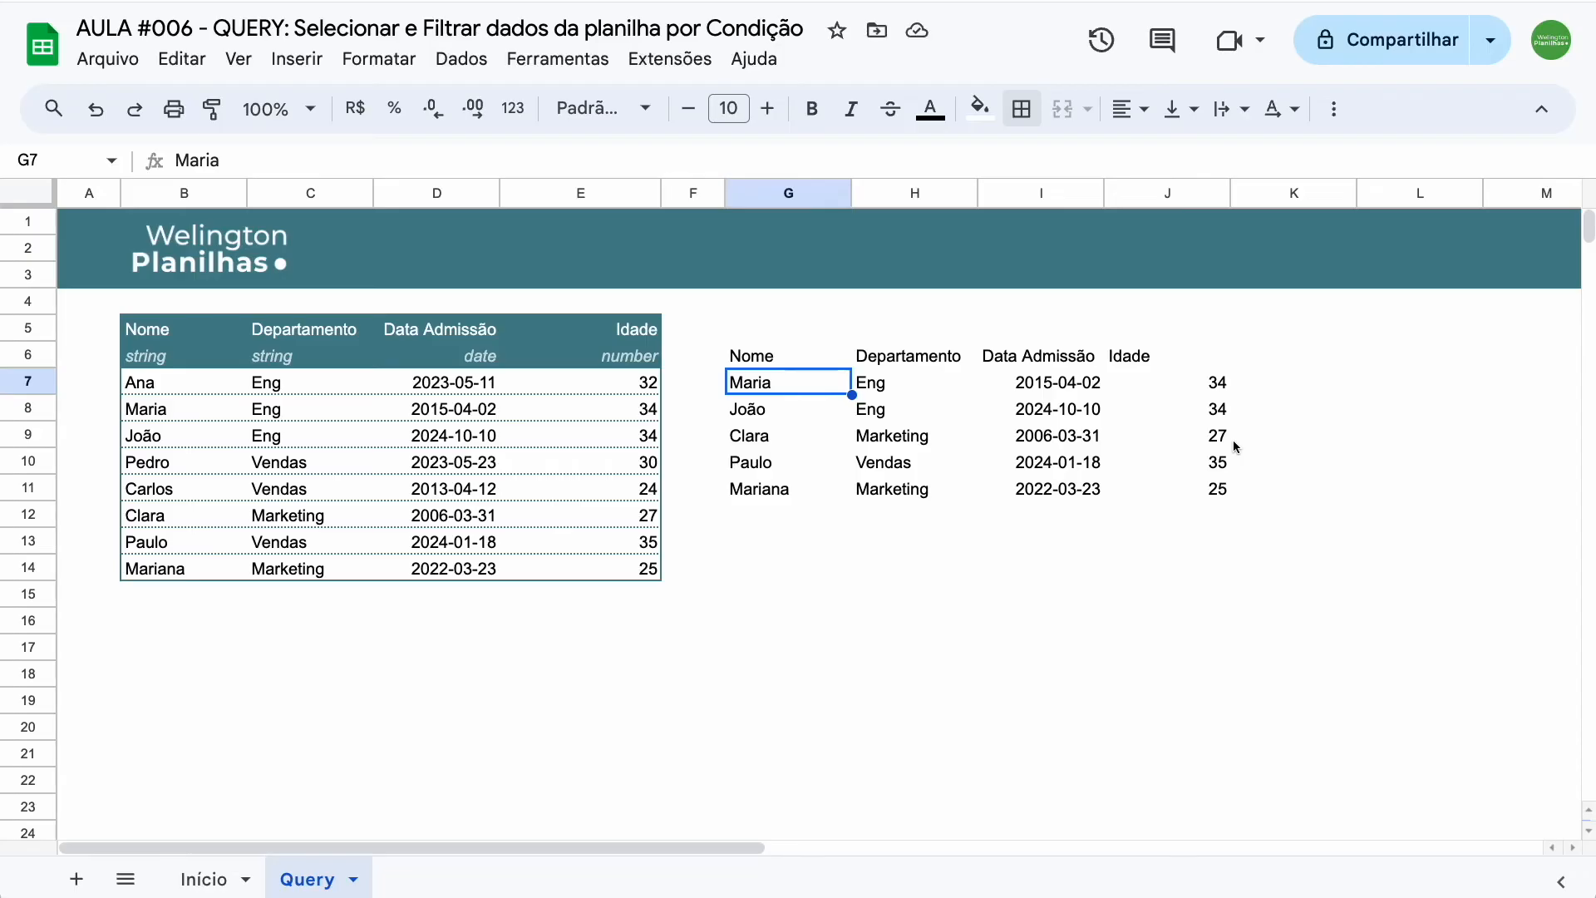
Sort the G6 query results by age in ascending order by appending ORDER BY E ASC to the query
double_click(805, 356)
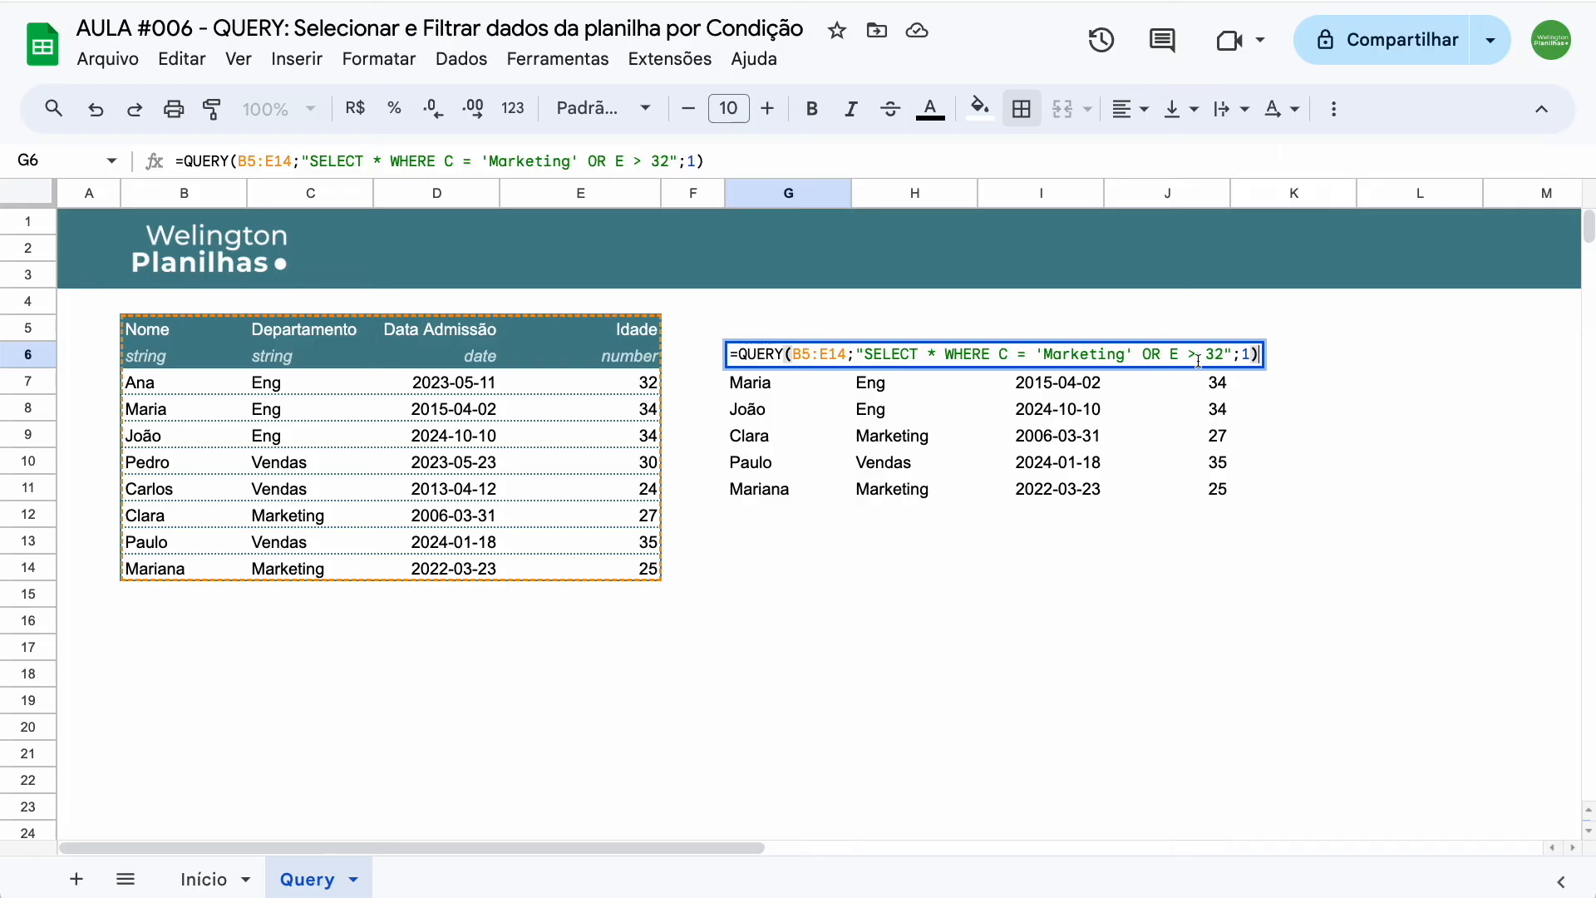
click(1230, 354)
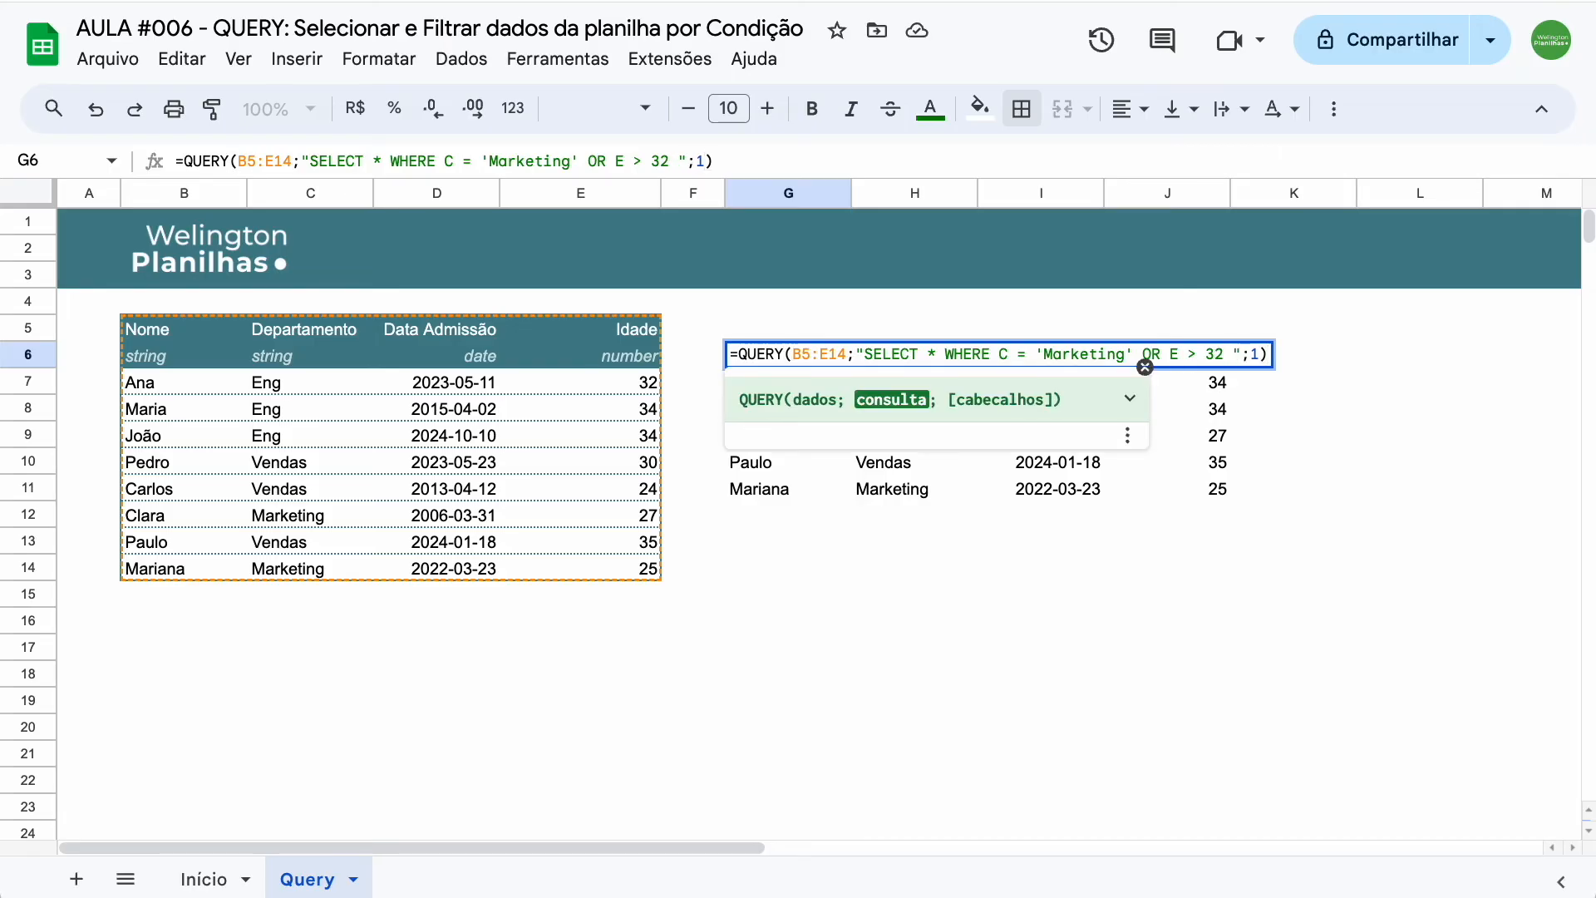
text(ORDER BY)
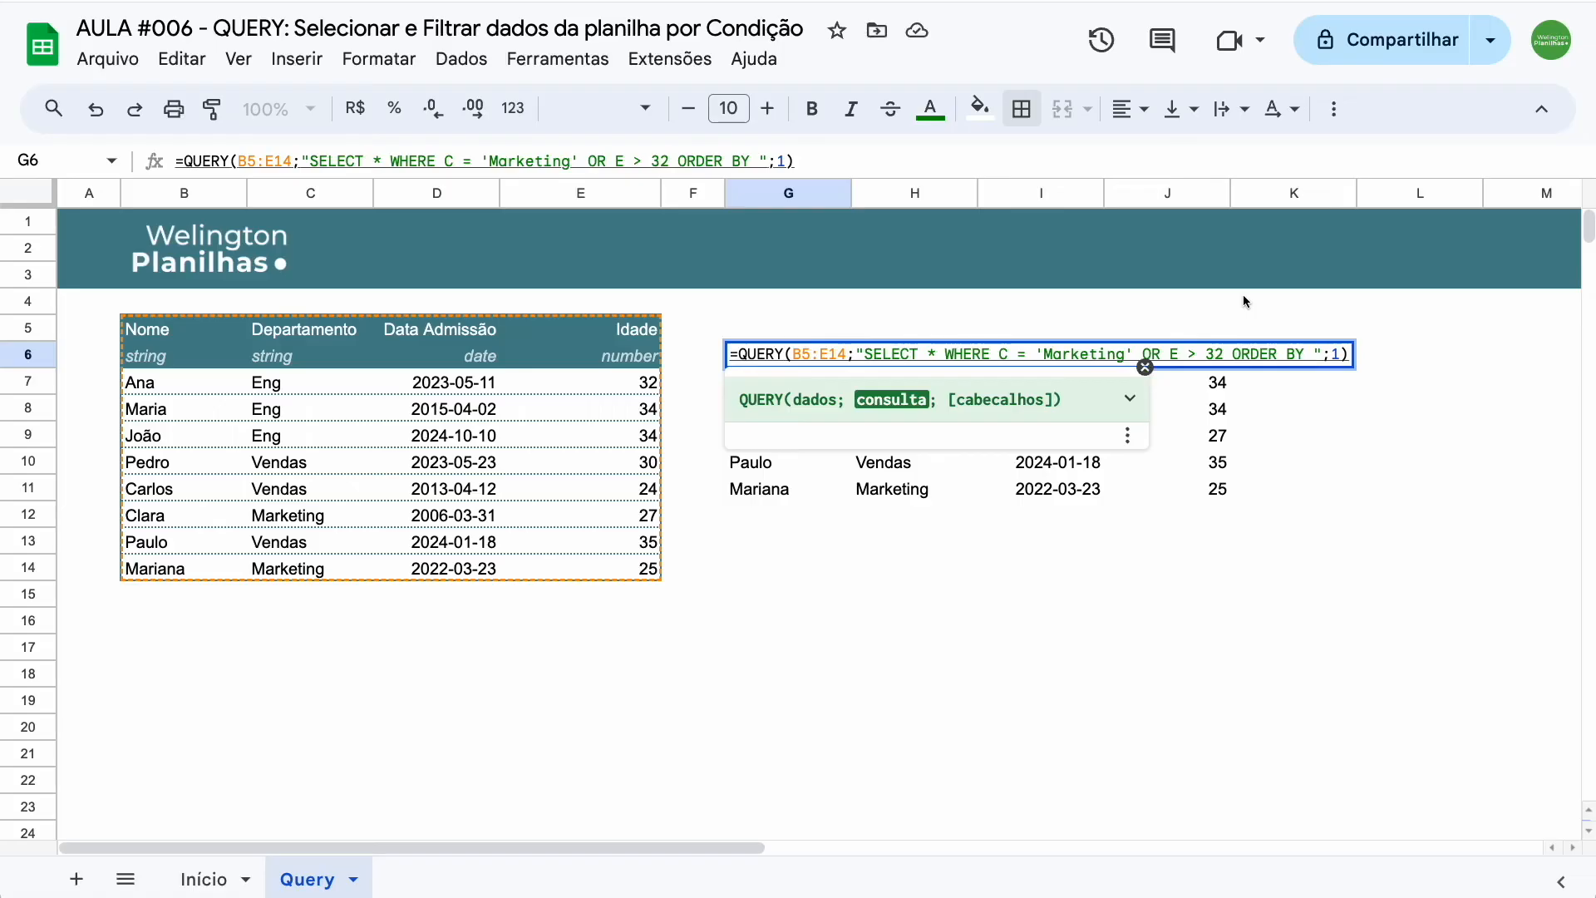
text(E)
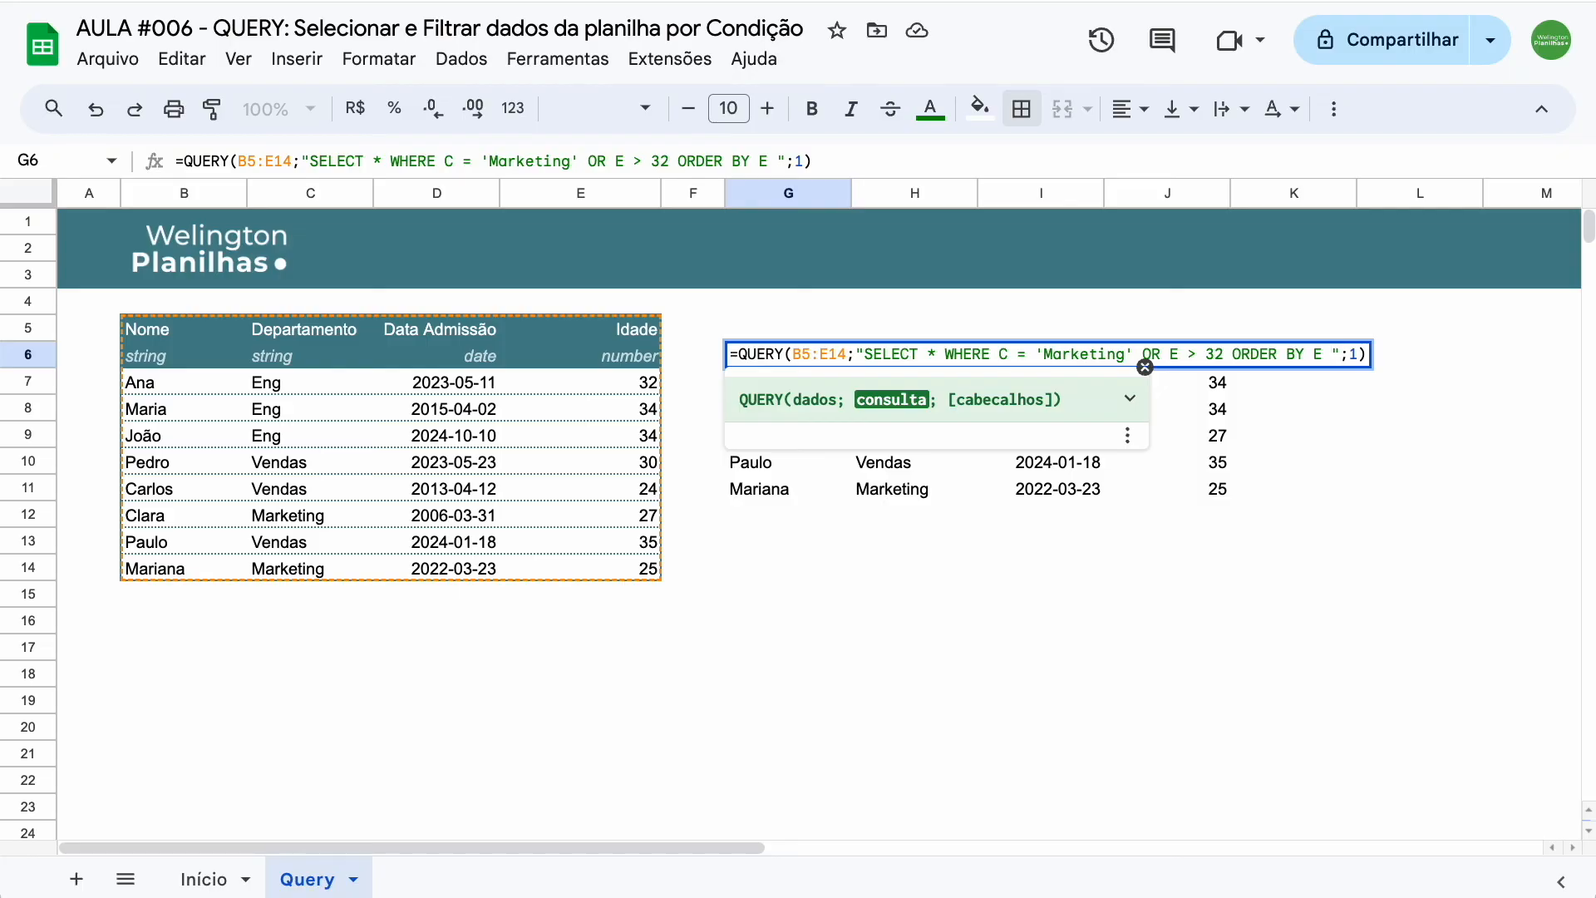
text(ASC)
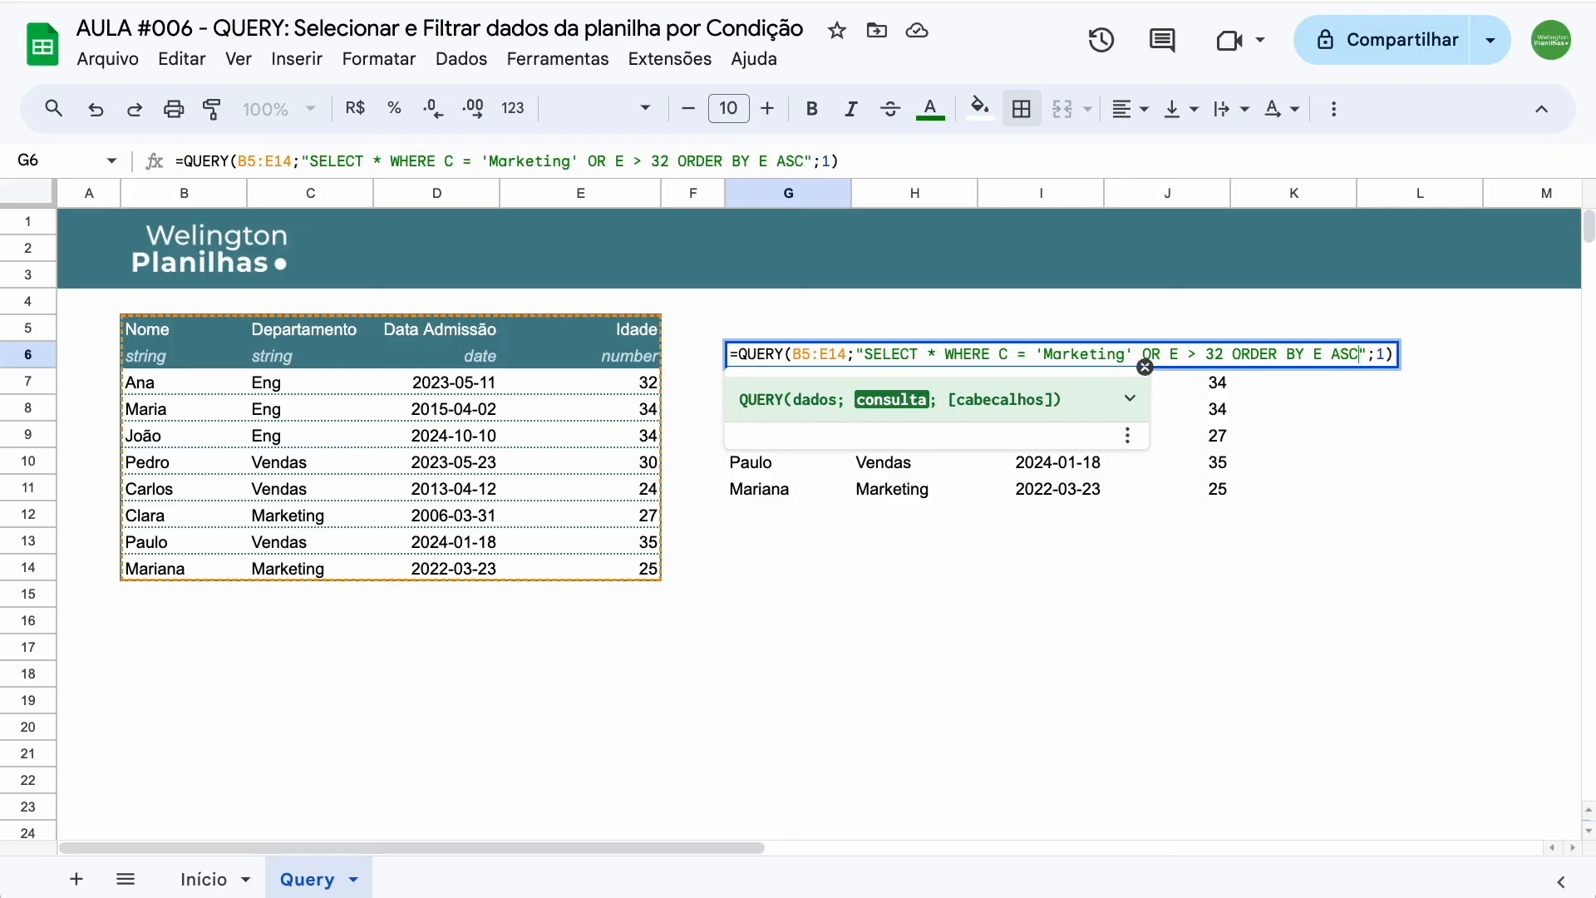
key(Return)
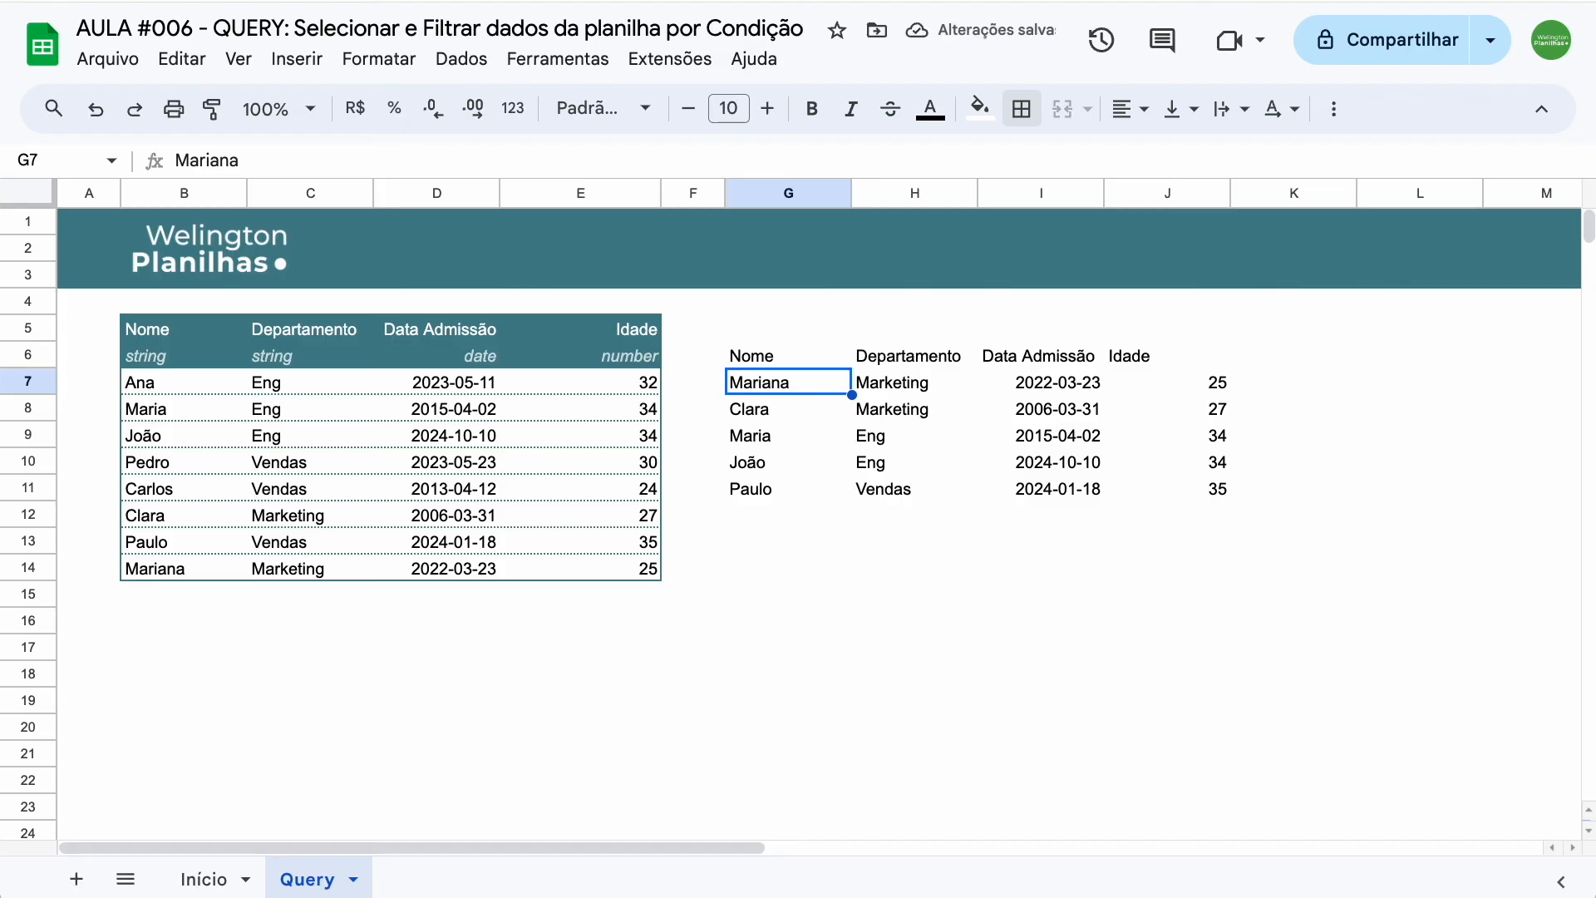
Switch the sort direction in the G6 query to descending, making the clause ORDER BY E DESC
key(Up)
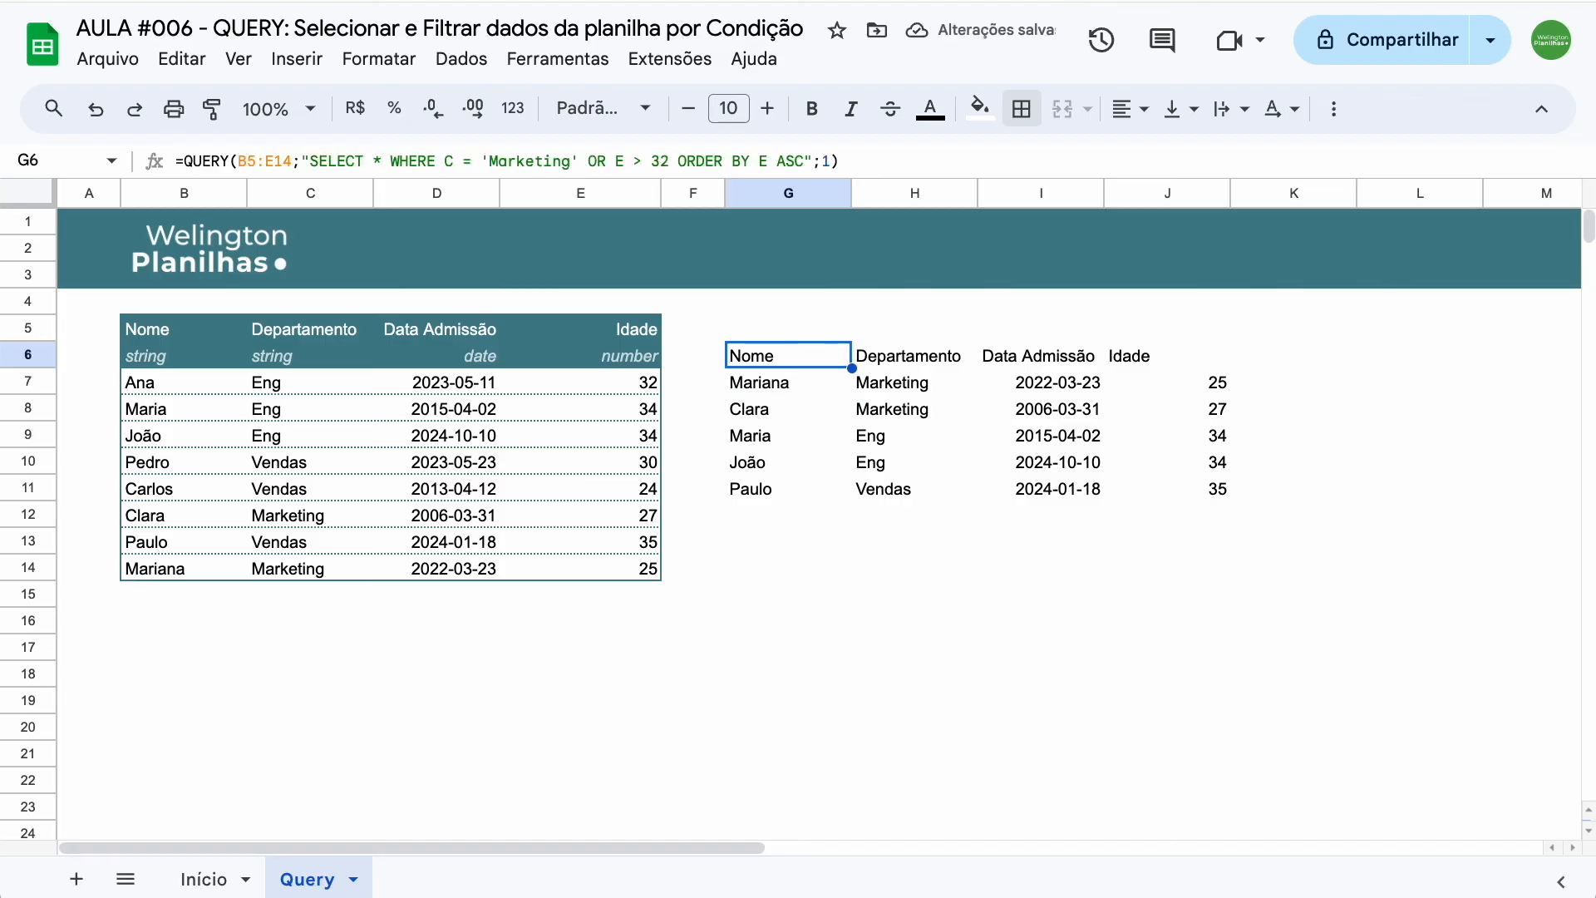
key(Return)
key(Left)
key(Left)
key(Left)
key(Left)
key(Left)
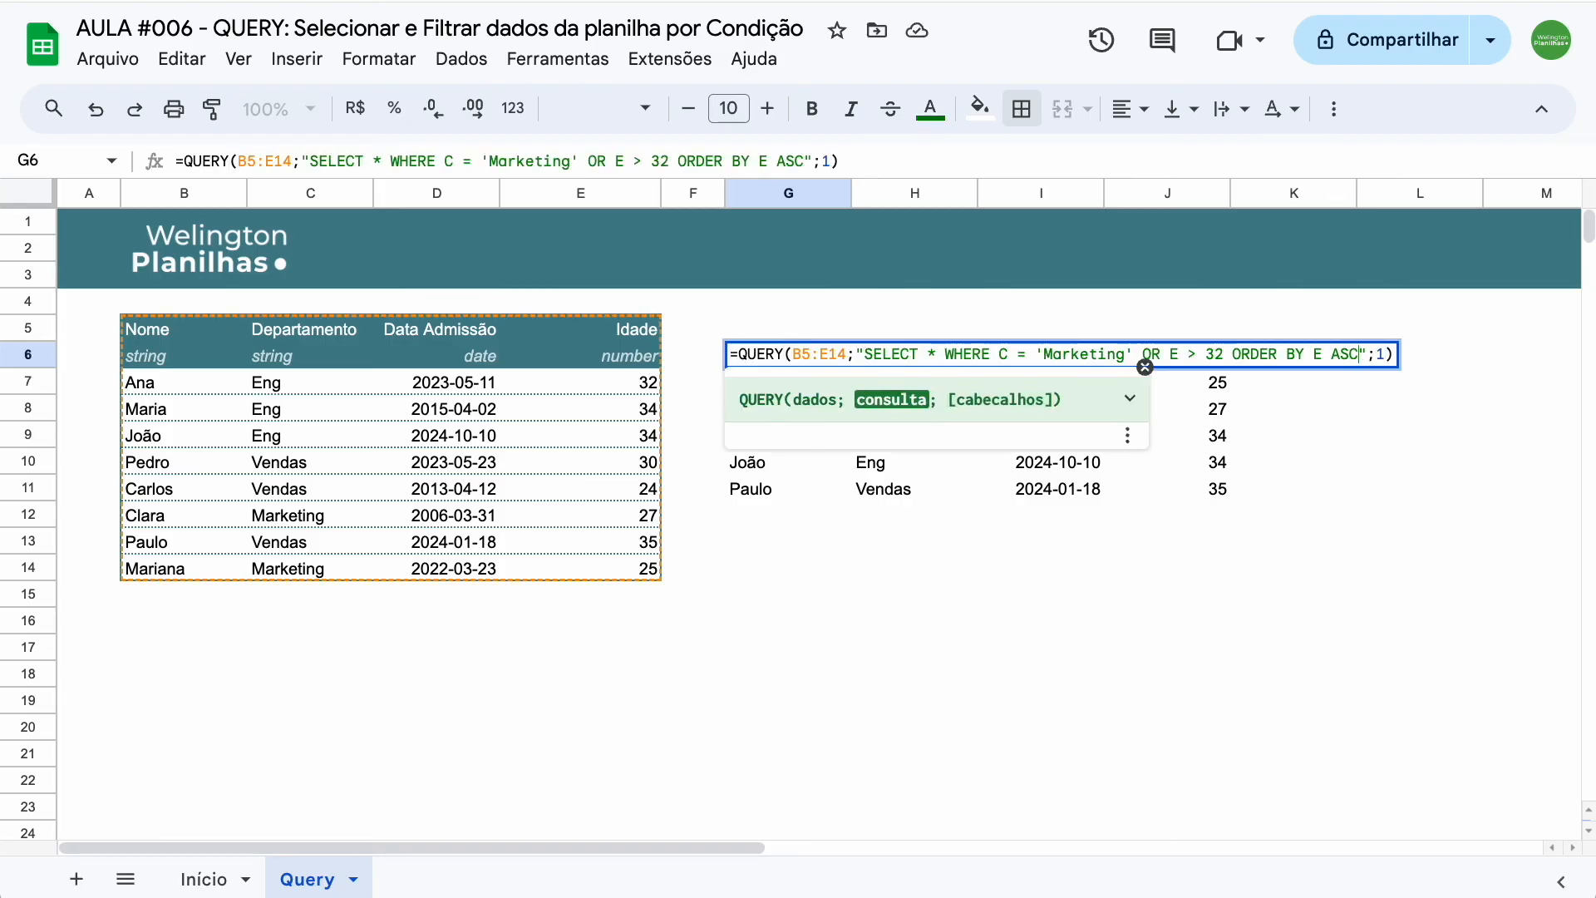
key(Right)
key(shift+Left)
key(shift+Left)
key(shift+Left)
text(DESC)
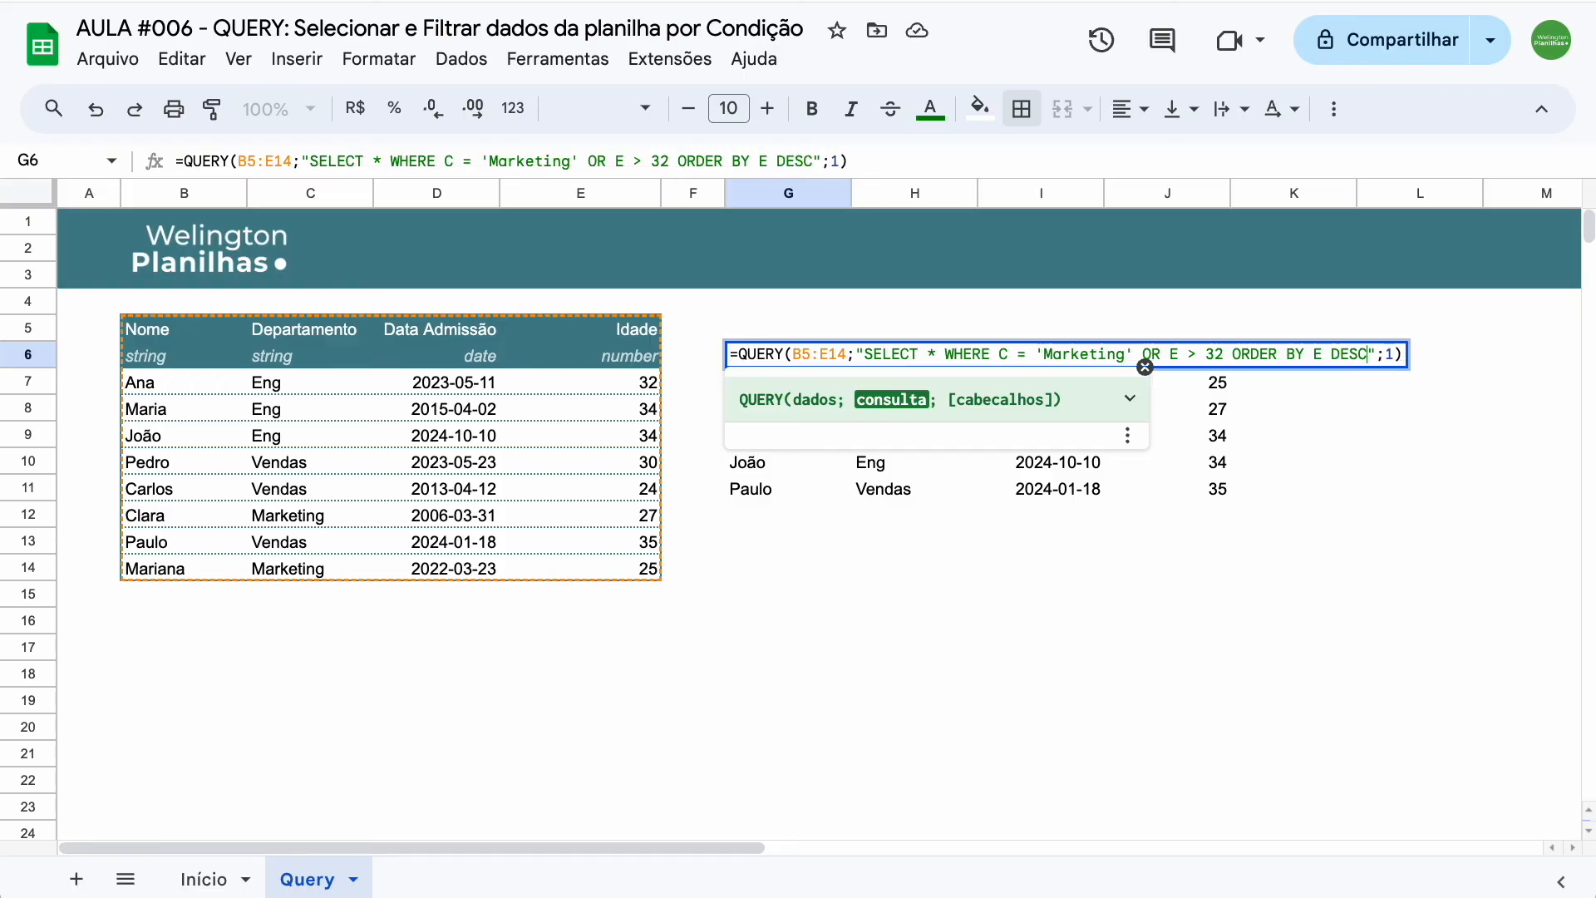
key(Return)
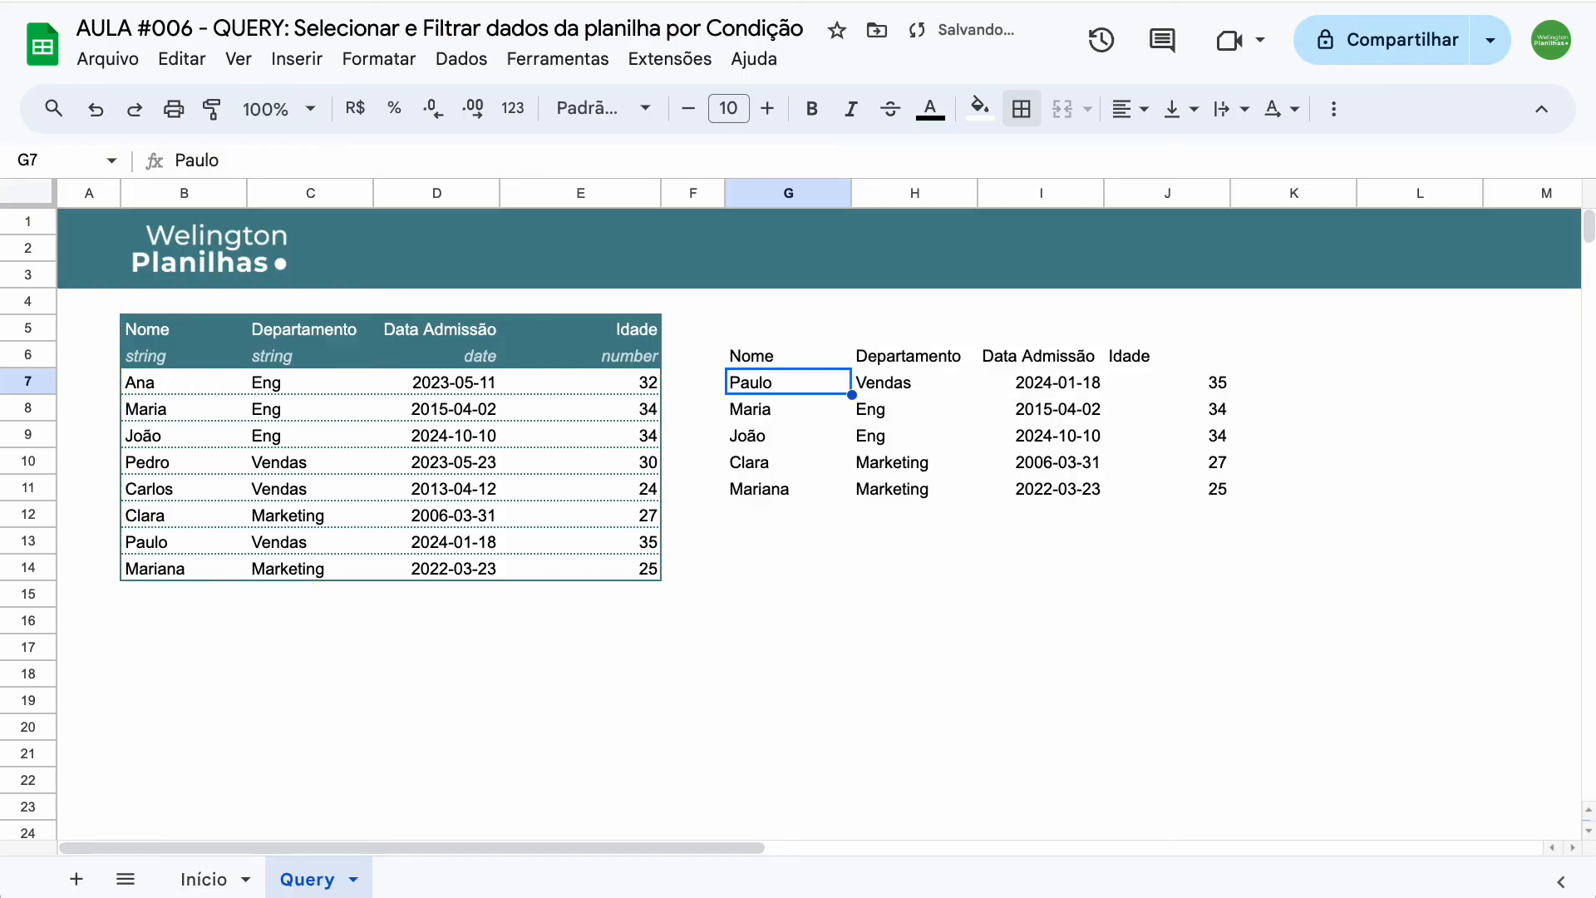